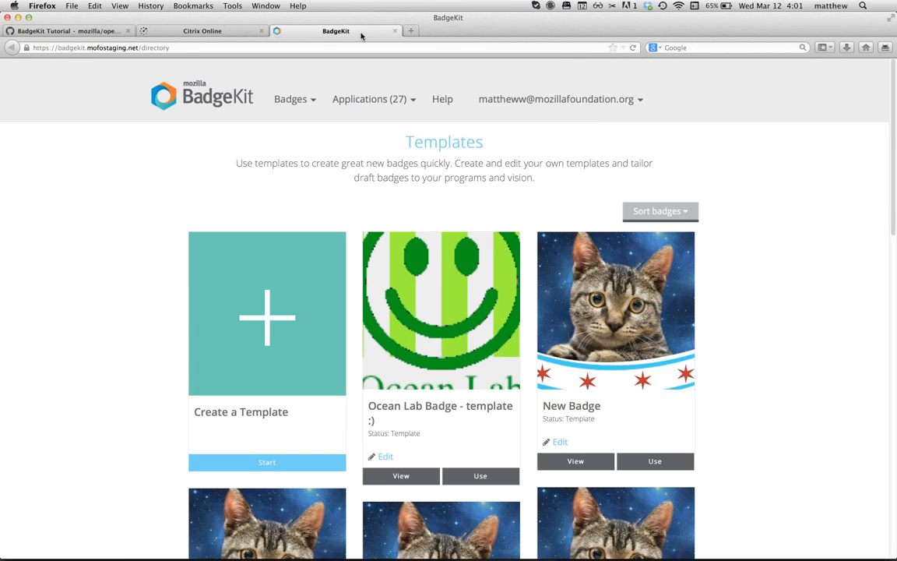
Step: Log out of BadgeKit from the account email menu in the nav bar
{"action": "left_click", "coordinate": [489, 98]}
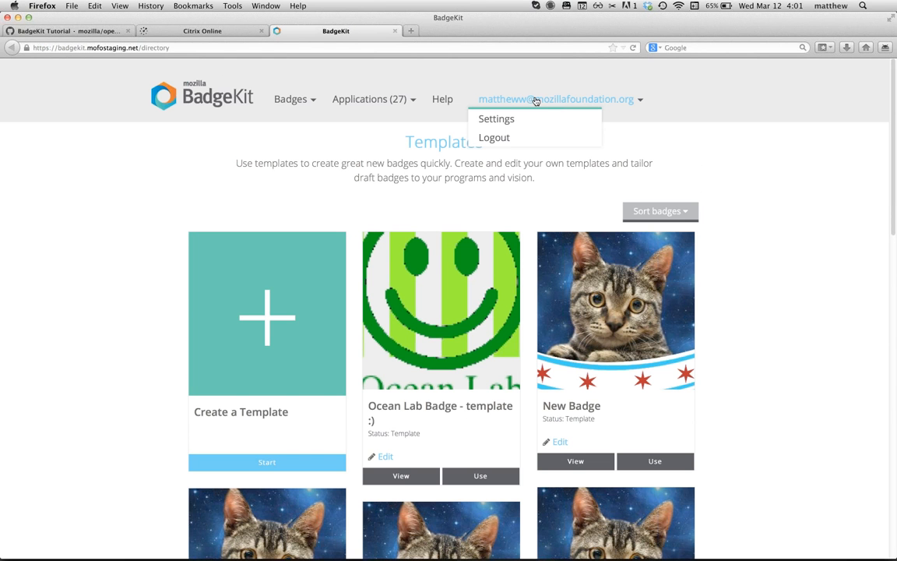
{"action": "left_click", "coordinate": [492, 139]}
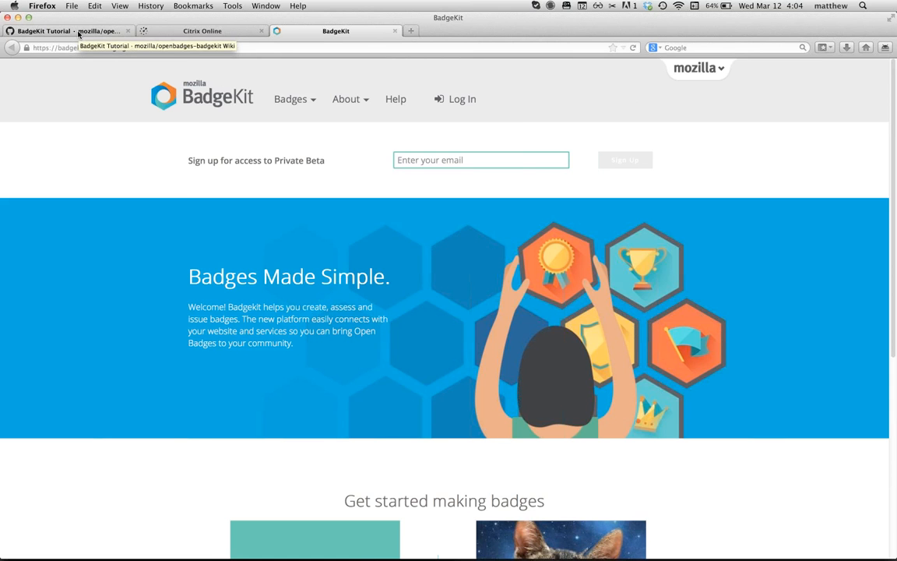
Step: Switch to the BadgeKit Tutorial wiki page on GitHub
{"action": "left_click", "coordinate": [79, 32]}
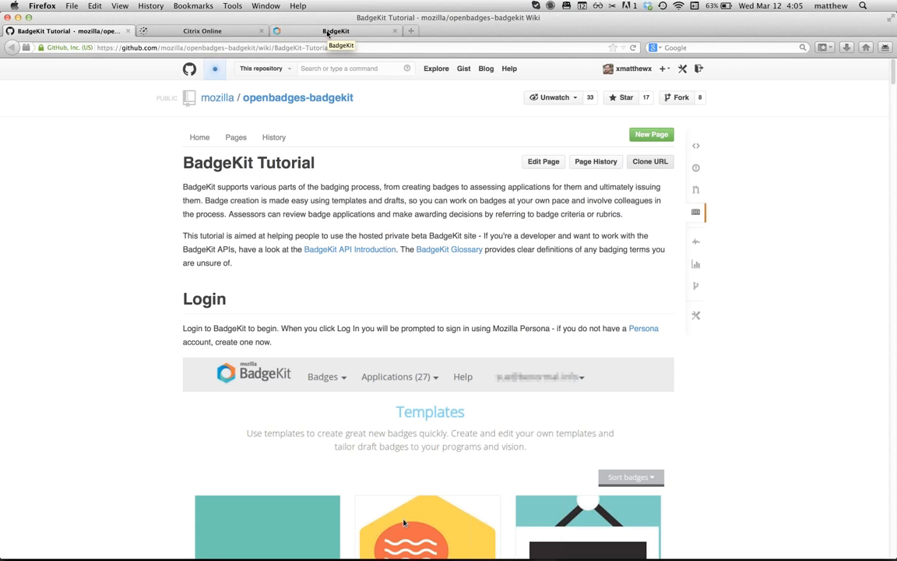
Step: Log back into BadgeKit with the foundation account through the Persona sign-in popup
{"action": "left_click", "coordinate": [327, 32]}
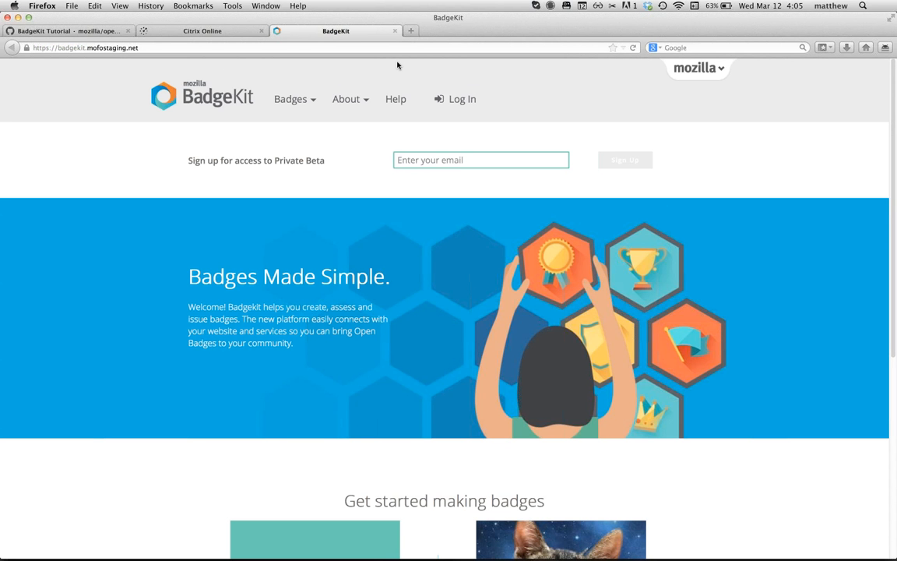
{"action": "left_click", "coordinate": [463, 99]}
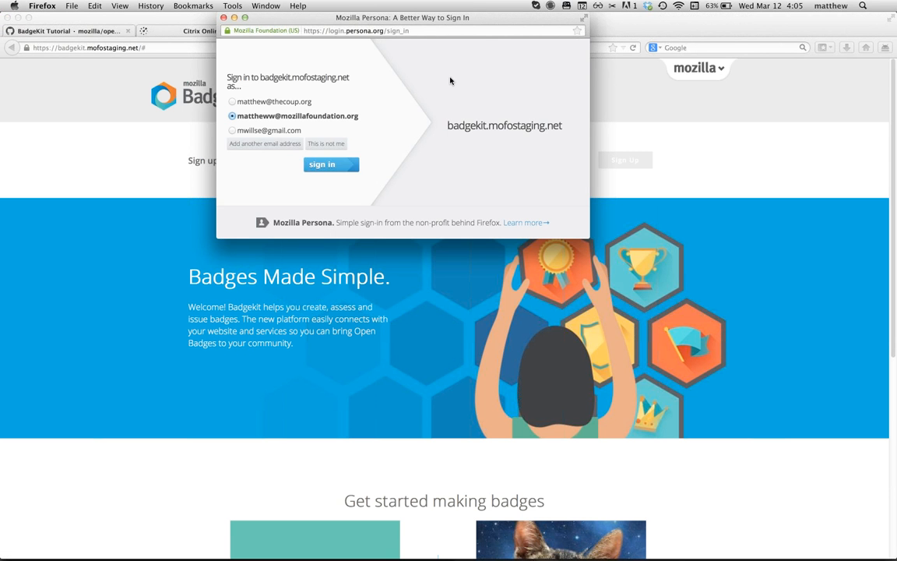
{"action": "left_click_drag", "start_coordinate": [433, 18], "coordinate": [438, 67]}
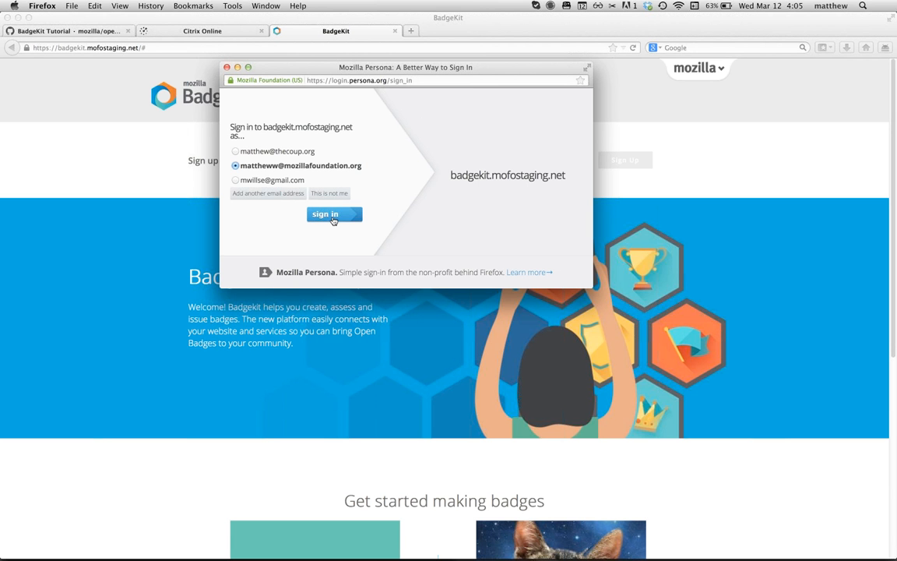
{"action": "left_click", "coordinate": [331, 215]}
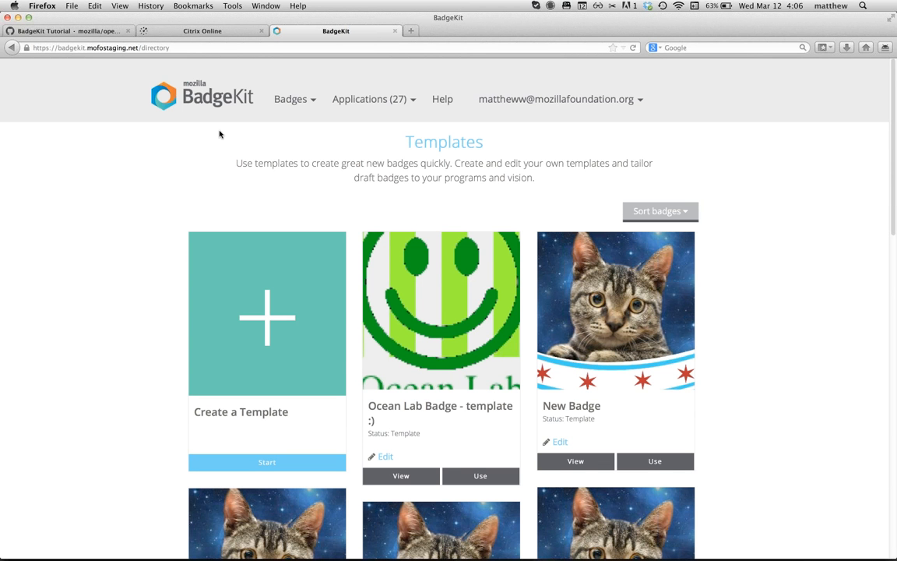
Step: Scroll the Templates directory down to the row with DoWell & Co. Group Leader
{"action": "scroll", "coordinate": [365, 288], "scroll_direction": "down", "scroll_amount": 1}
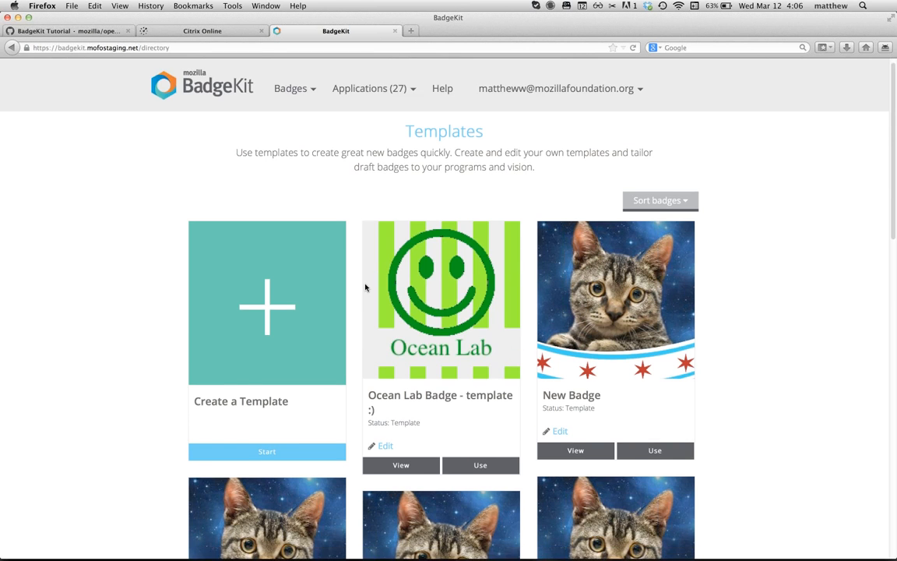
{"action": "scroll", "coordinate": [365, 288], "scroll_direction": "down", "scroll_amount": 5}
{"action": "scroll", "coordinate": [365, 288], "scroll_direction": "down", "scroll_amount": 6}
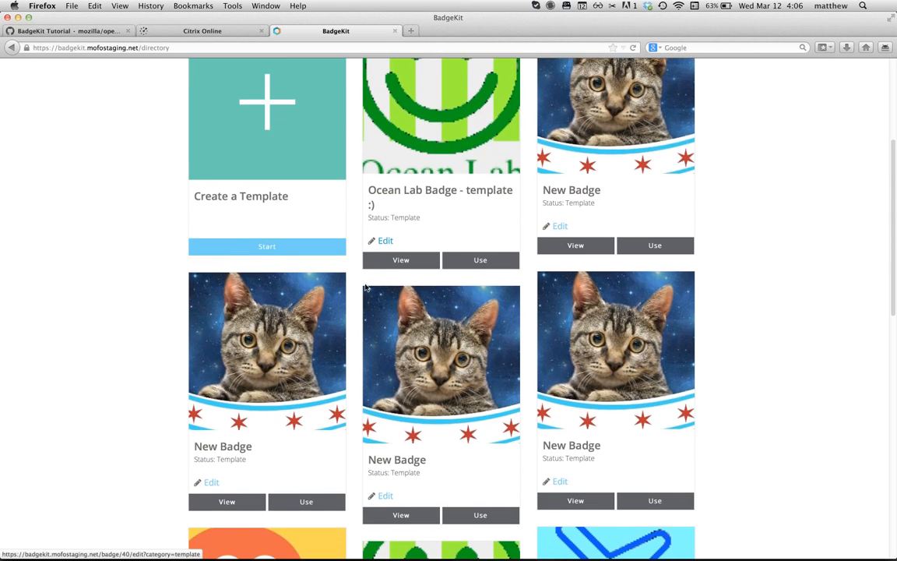
{"action": "scroll", "coordinate": [366, 288], "scroll_direction": "down", "scroll_amount": 3}
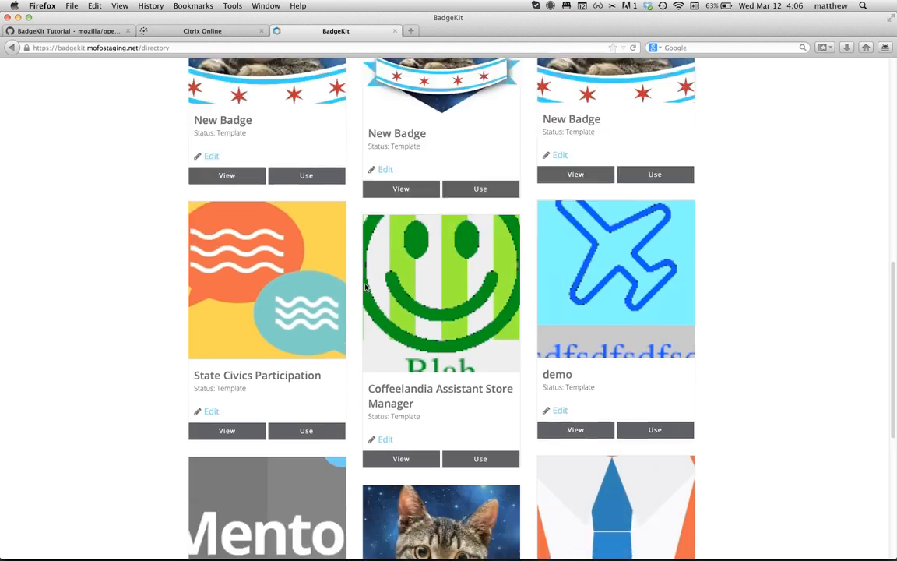
{"action": "scroll", "coordinate": [365, 290], "scroll_direction": "up", "scroll_amount": 5}
{"action": "scroll", "coordinate": [358, 327], "scroll_direction": "down", "scroll_amount": 3}
{"action": "scroll", "coordinate": [356, 335], "scroll_direction": "down", "scroll_amount": 10}
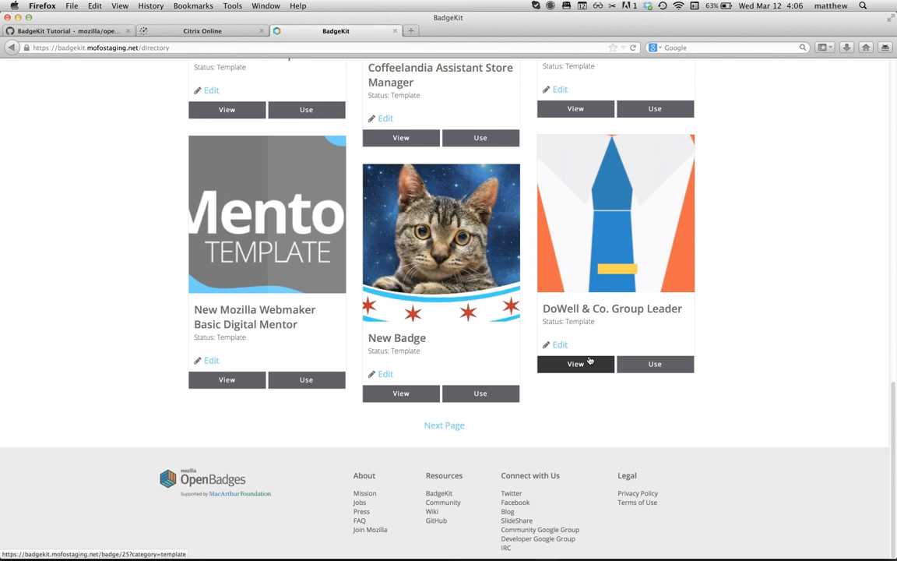
Step: Open the DoWell & Co. Group Leader template and highlight its Description for Earners
{"action": "left_click", "coordinate": [577, 362]}
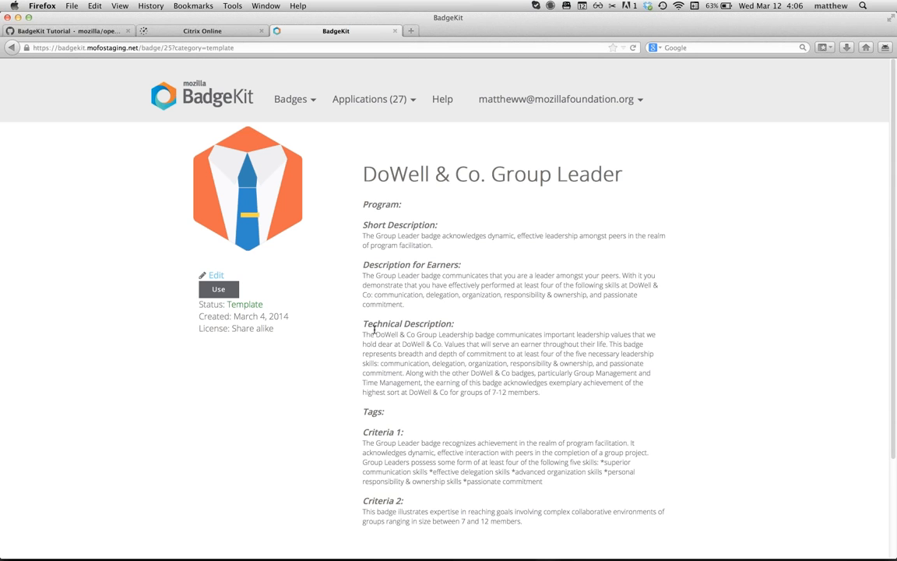
{"action": "left_click_drag", "start_coordinate": [366, 276], "coordinate": [409, 304]}
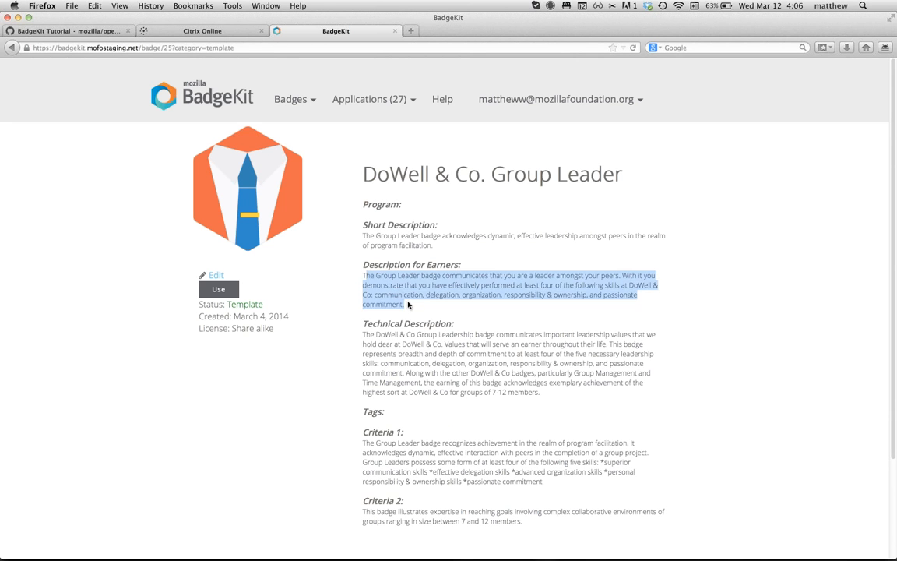
{"action": "left_click", "coordinate": [370, 277]}
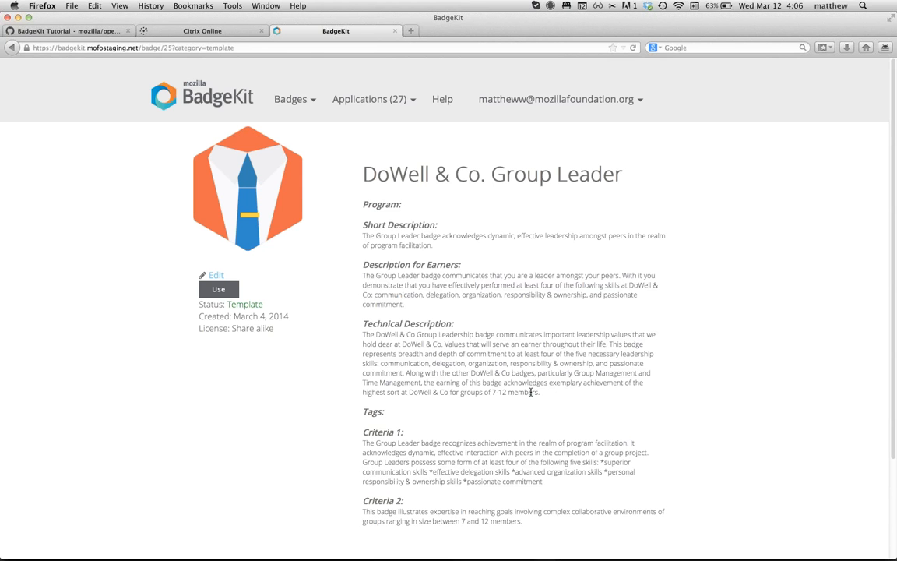
Step: Highlight the template's Criteria 1 and Criteria 2 paragraphs in turn
{"action": "left_click_drag", "start_coordinate": [530, 392], "coordinate": [363, 334]}
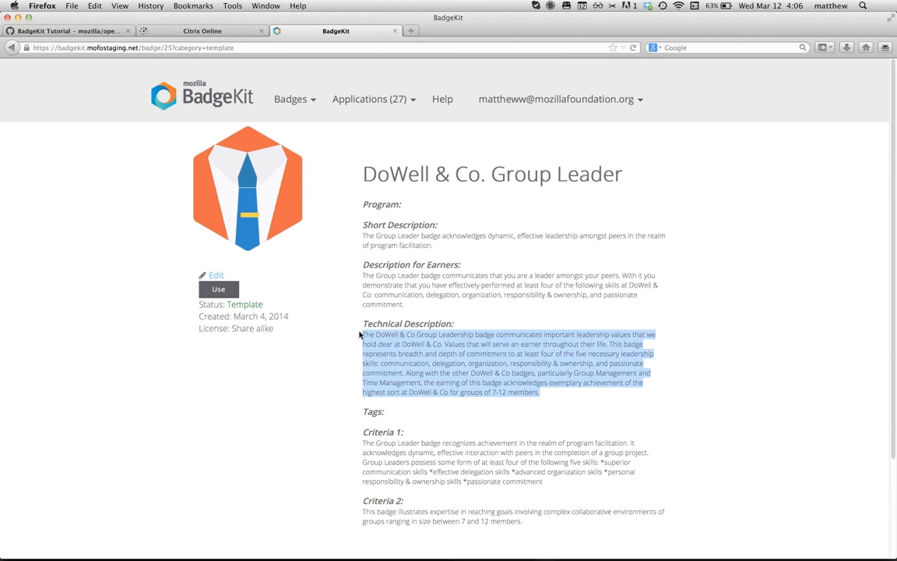
{"action": "scroll", "coordinate": [468, 335], "scroll_direction": "down", "scroll_amount": 3}
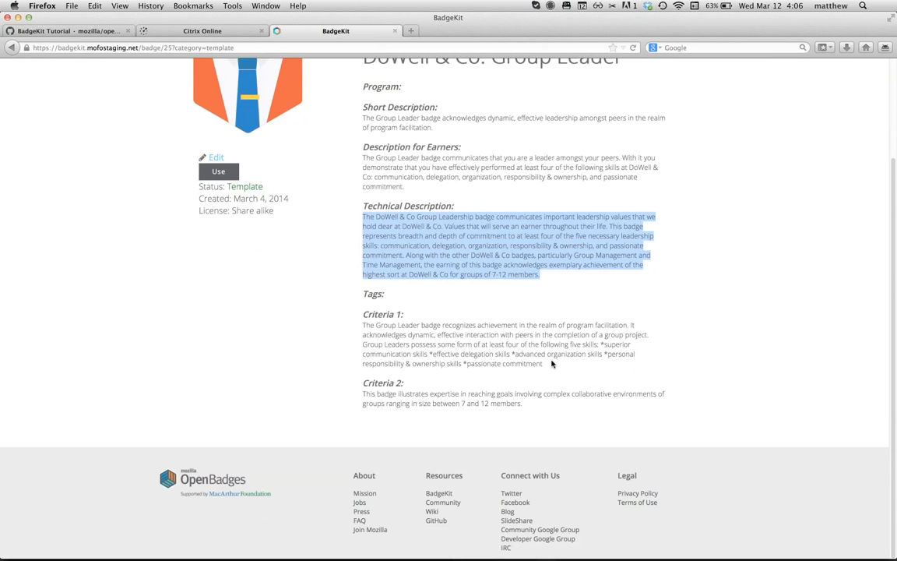
{"action": "left_click_drag", "start_coordinate": [544, 364], "coordinate": [366, 324]}
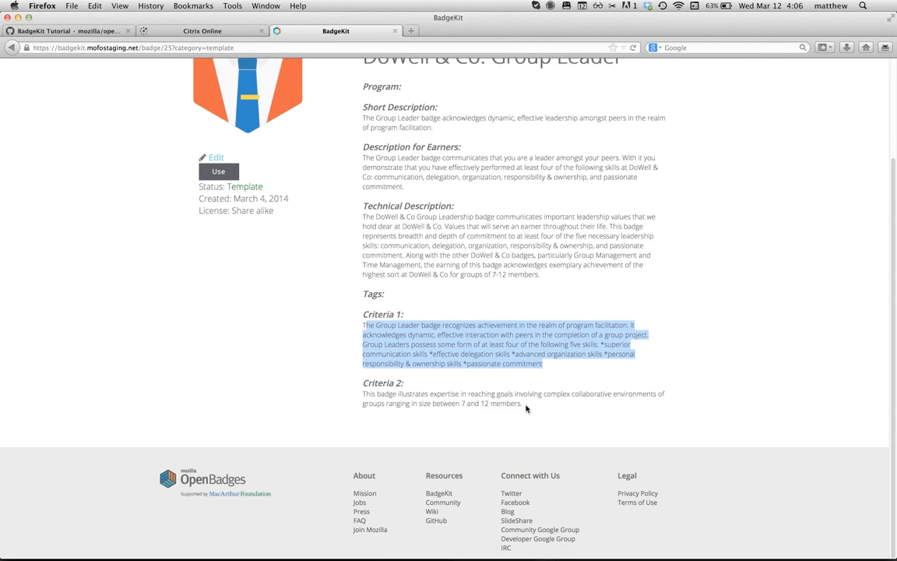
{"action": "left_click_drag", "start_coordinate": [523, 405], "coordinate": [362, 395]}
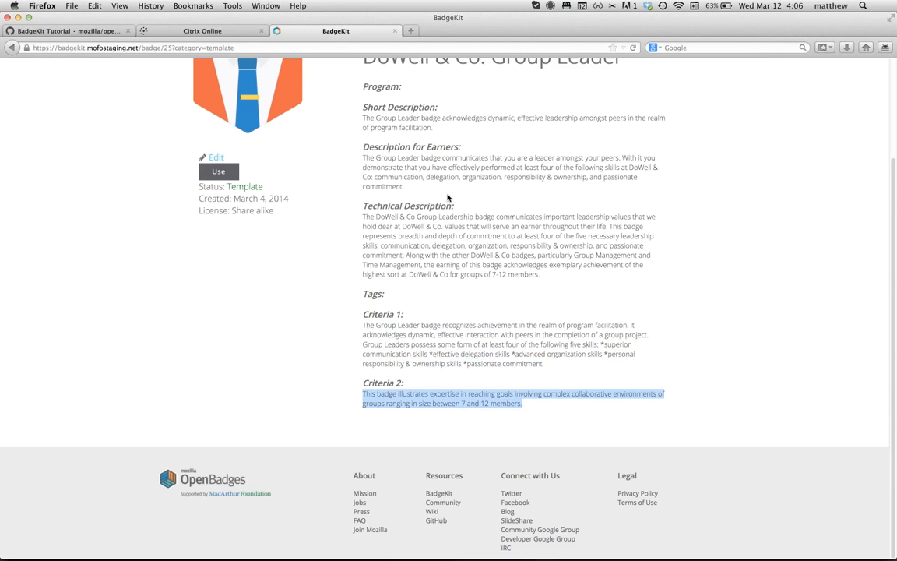
{"action": "scroll", "coordinate": [449, 197], "scroll_direction": "up", "scroll_amount": 3}
{"action": "left_click", "coordinate": [466, 218]}
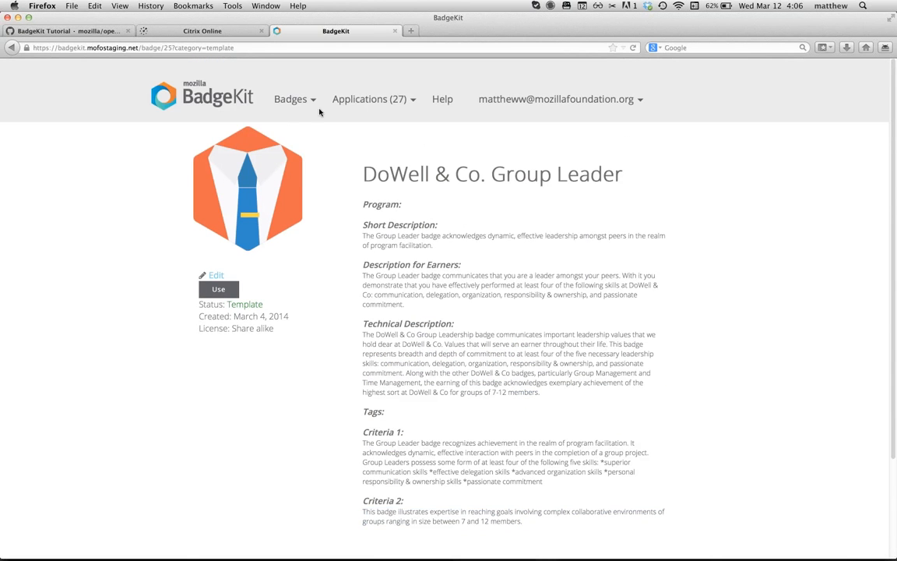
Step: Start a draft badge from the State Civics Participation template, then go to the wiki tab
{"action": "mouse_move", "coordinate": [281, 96]}
{"action": "left_click", "coordinate": [292, 120]}
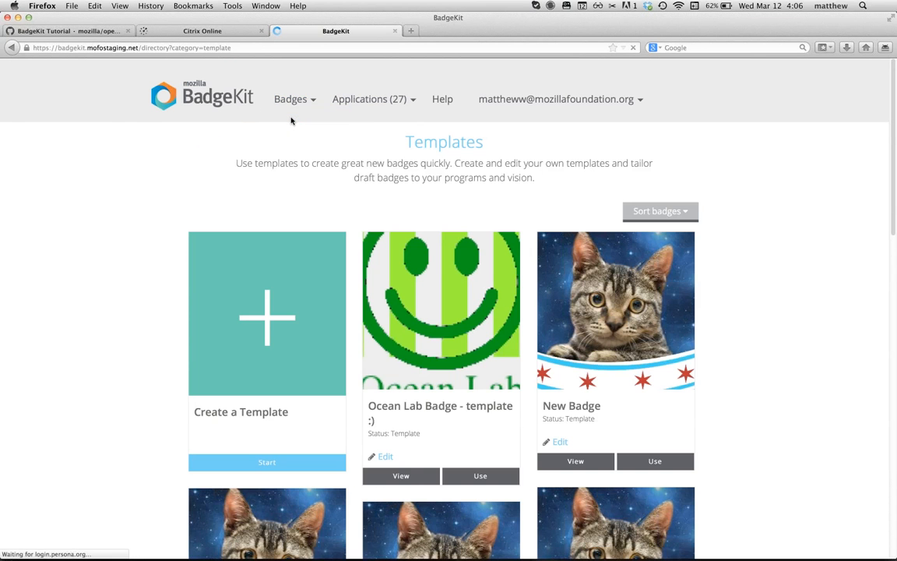
{"action": "scroll", "coordinate": [128, 352], "scroll_direction": "down", "scroll_amount": 10}
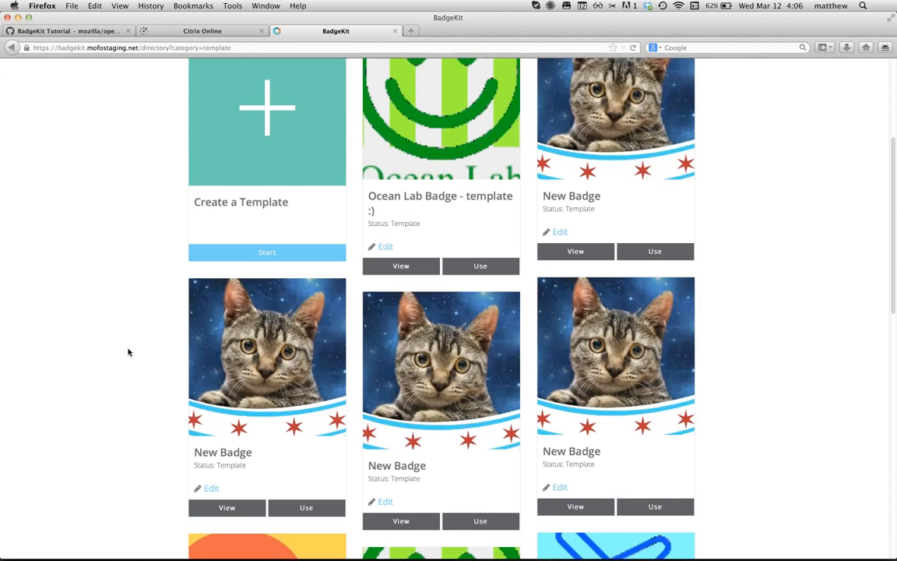
{"action": "scroll", "coordinate": [128, 353], "scroll_direction": "down", "scroll_amount": 4}
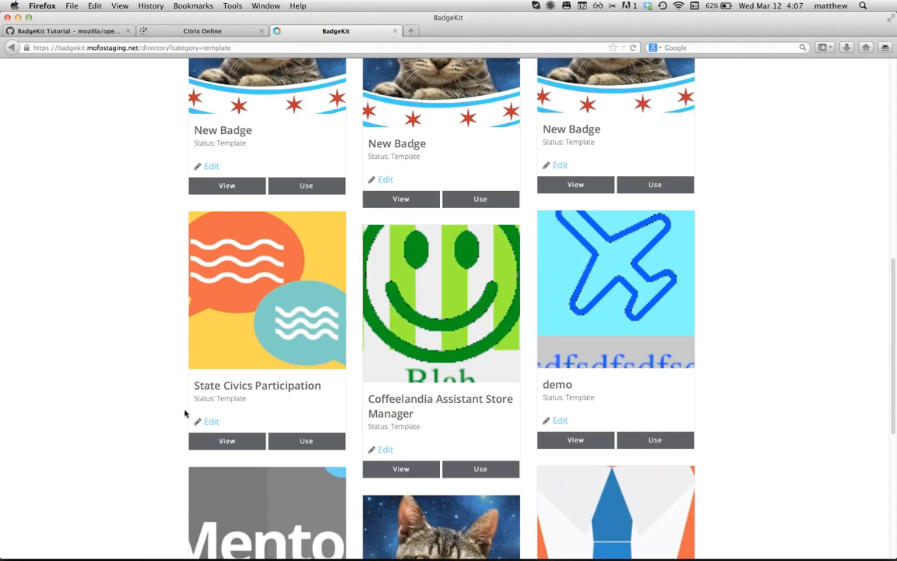
{"action": "left_click", "coordinate": [306, 441]}
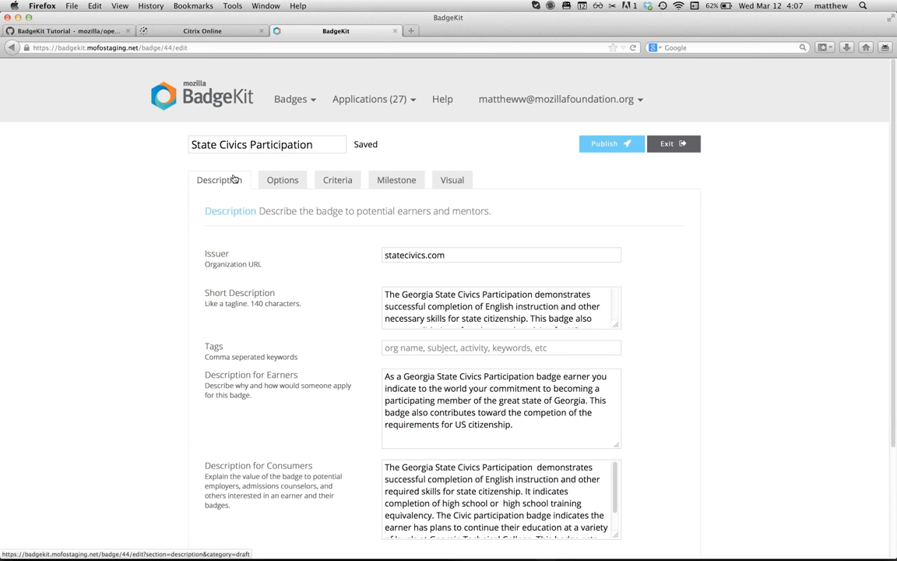
{"action": "left_click", "coordinate": [91, 32]}
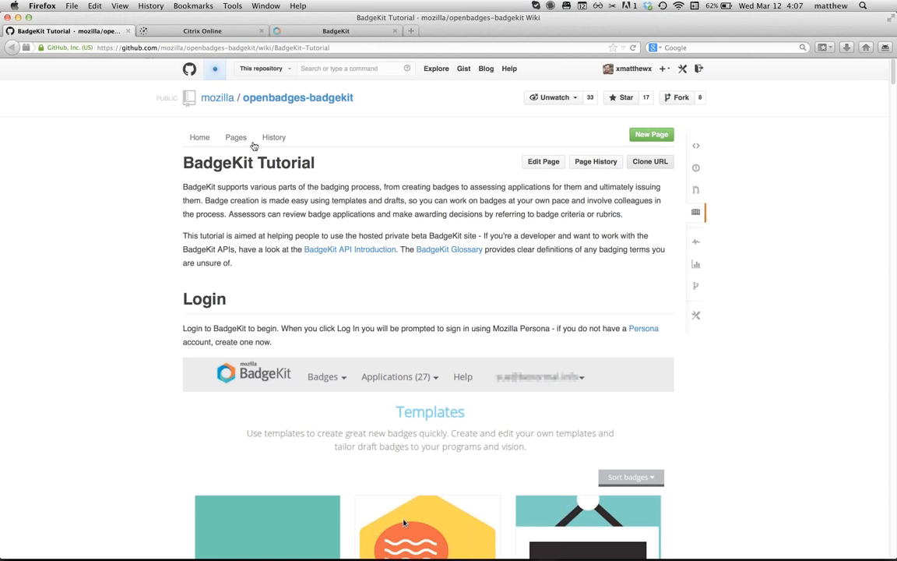
Step: Scroll the wiki from Login down to the Badges section and life cycle diagram
{"action": "scroll", "coordinate": [323, 298], "scroll_direction": "down", "scroll_amount": 10}
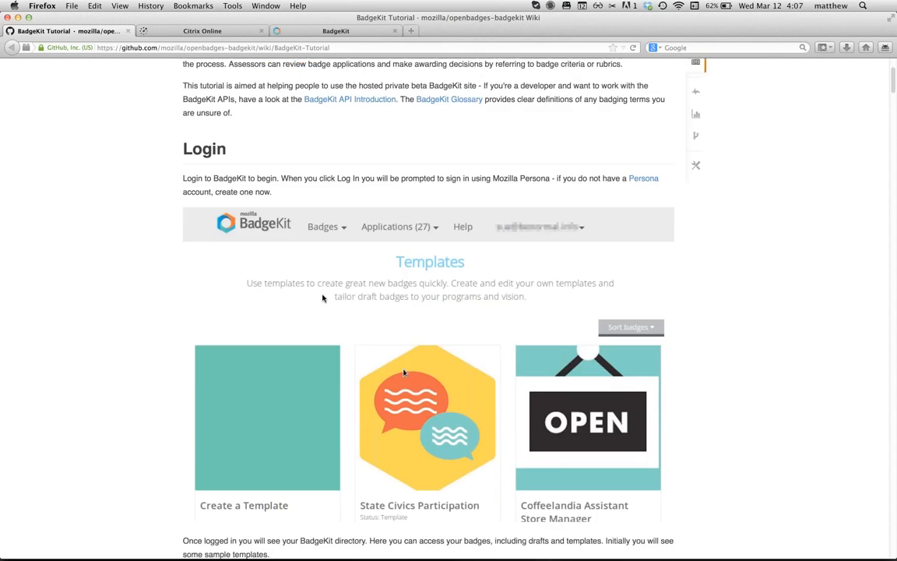
{"action": "scroll", "coordinate": [323, 299], "scroll_direction": "down", "scroll_amount": 2}
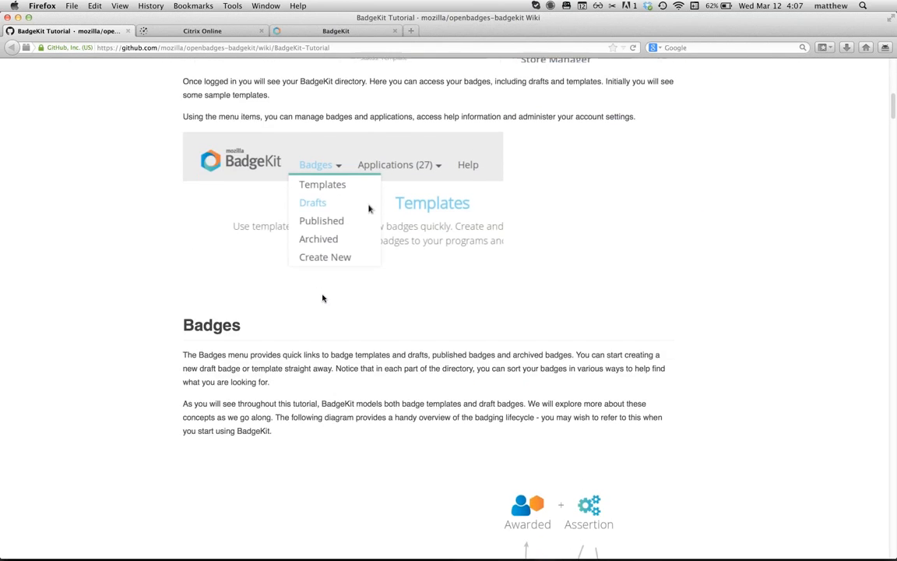
{"action": "scroll", "coordinate": [332, 305], "scroll_direction": "down", "scroll_amount": 2}
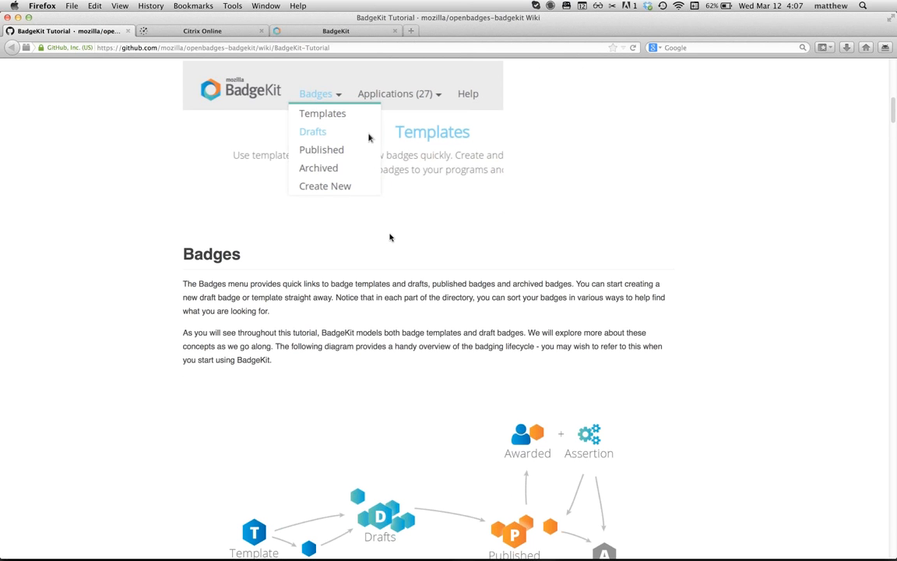
{"action": "scroll", "coordinate": [382, 357], "scroll_direction": "down", "scroll_amount": 1}
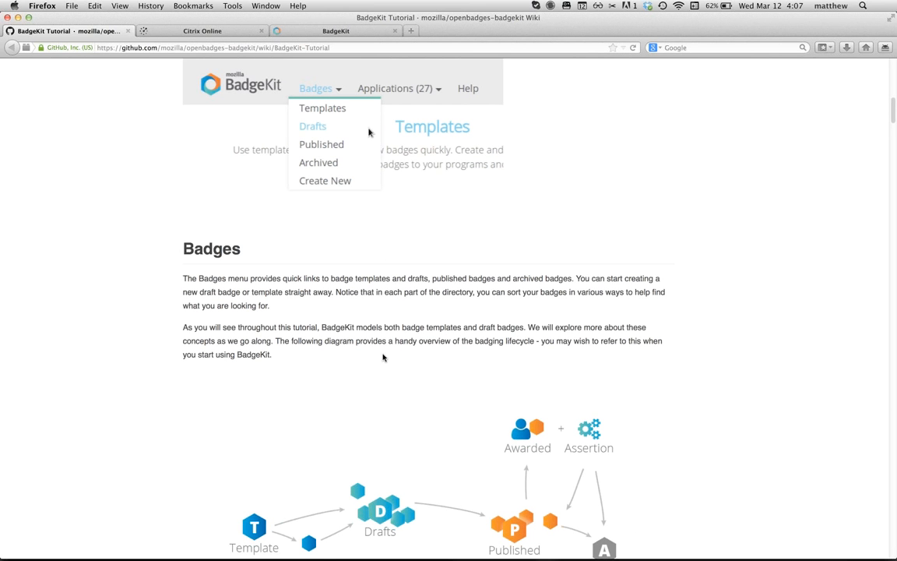
{"action": "scroll", "coordinate": [382, 357], "scroll_direction": "down", "scroll_amount": 5}
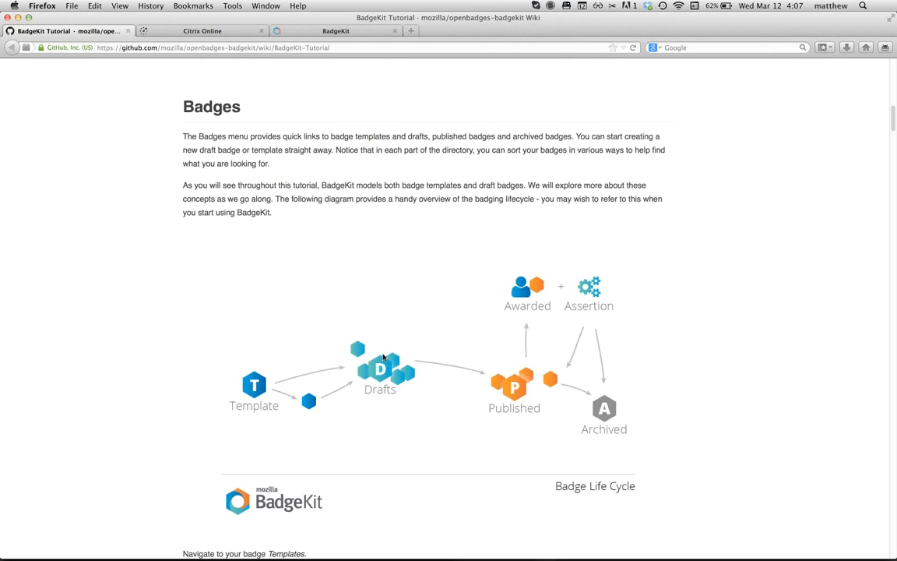
Step: Read through the wiki's Templates and Drafts sections, then return to the BadgeKit badge editor
{"action": "scroll", "coordinate": [382, 356], "scroll_direction": "down", "scroll_amount": 6}
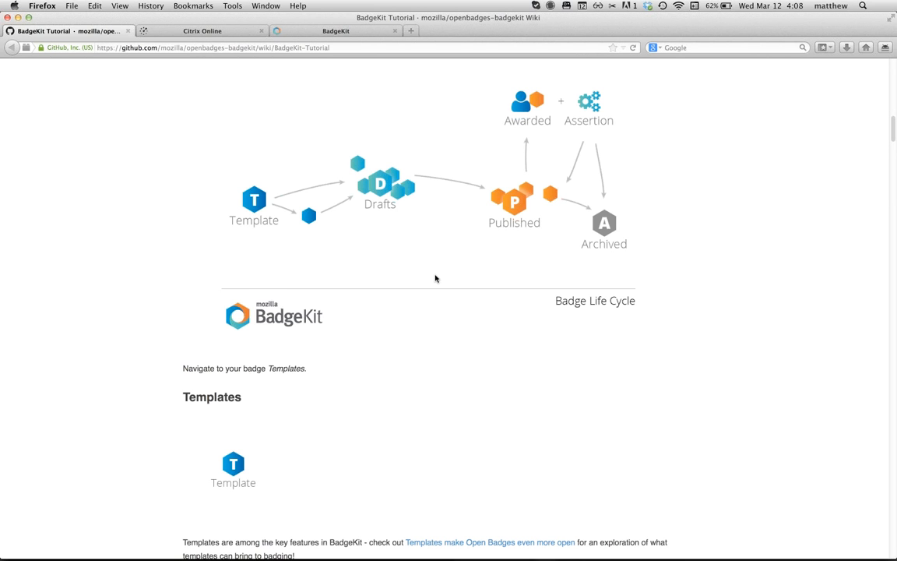
{"action": "scroll", "coordinate": [435, 279], "scroll_direction": "down", "scroll_amount": 1}
{"action": "scroll", "coordinate": [436, 278], "scroll_direction": "down", "scroll_amount": 2}
{"action": "scroll", "coordinate": [436, 278], "scroll_direction": "down", "scroll_amount": 10}
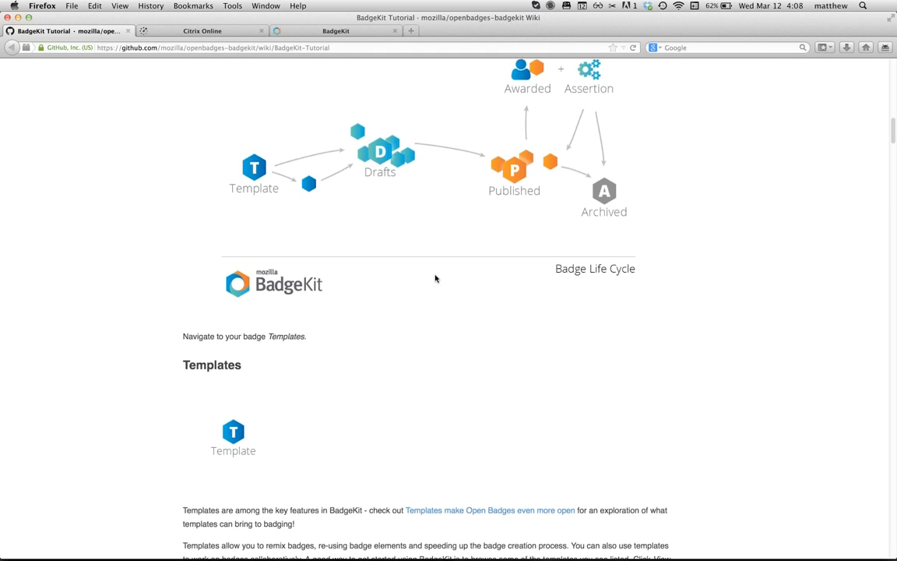
{"action": "scroll", "coordinate": [435, 278], "scroll_direction": "down", "scroll_amount": 5}
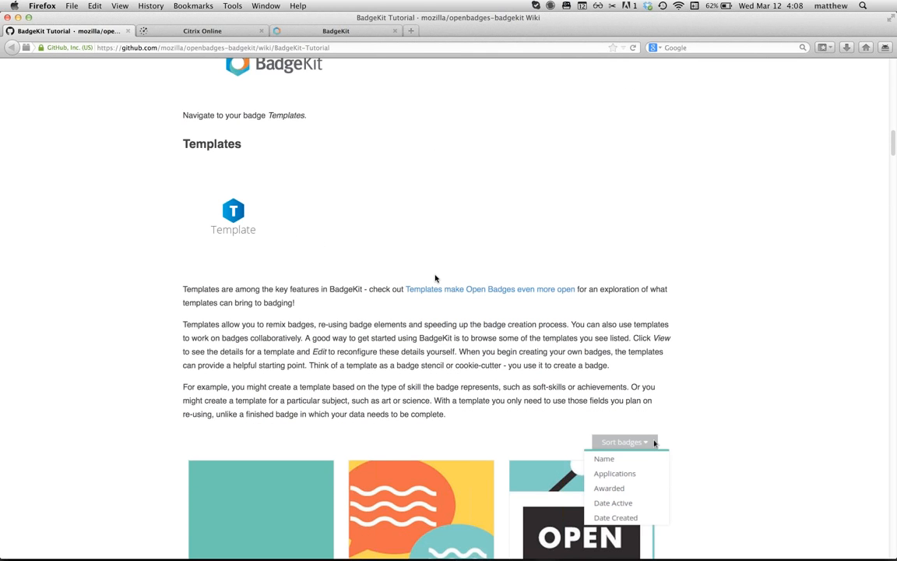
{"action": "scroll", "coordinate": [436, 278], "scroll_direction": "down", "scroll_amount": 20}
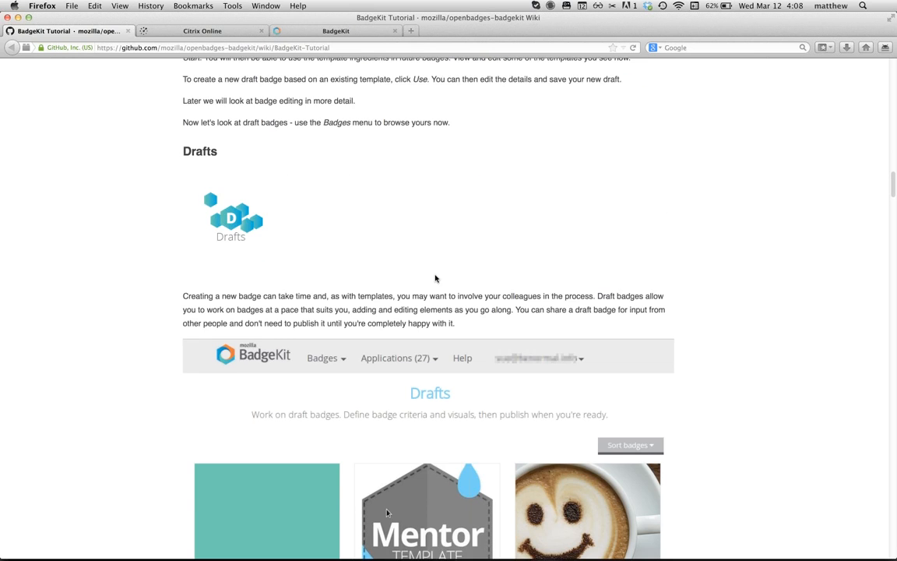
{"action": "scroll", "coordinate": [436, 278], "scroll_direction": "down", "scroll_amount": 4}
{"action": "left_click", "coordinate": [332, 32]}
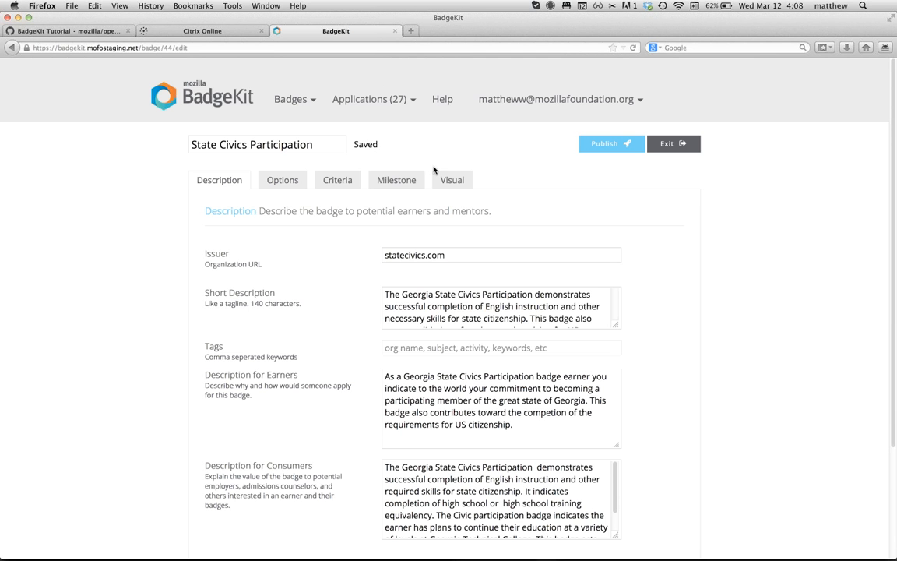
Step: Select all of the Short Description text, then deselect it
{"action": "left_click", "coordinate": [411, 309]}
{"action": "key", "text": "super+a"}
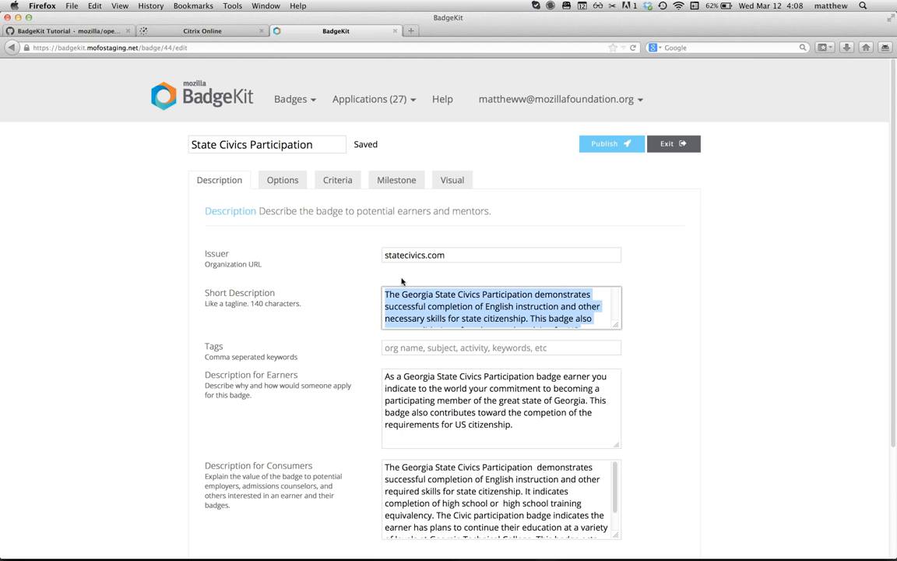
{"action": "left_click", "coordinate": [368, 144]}
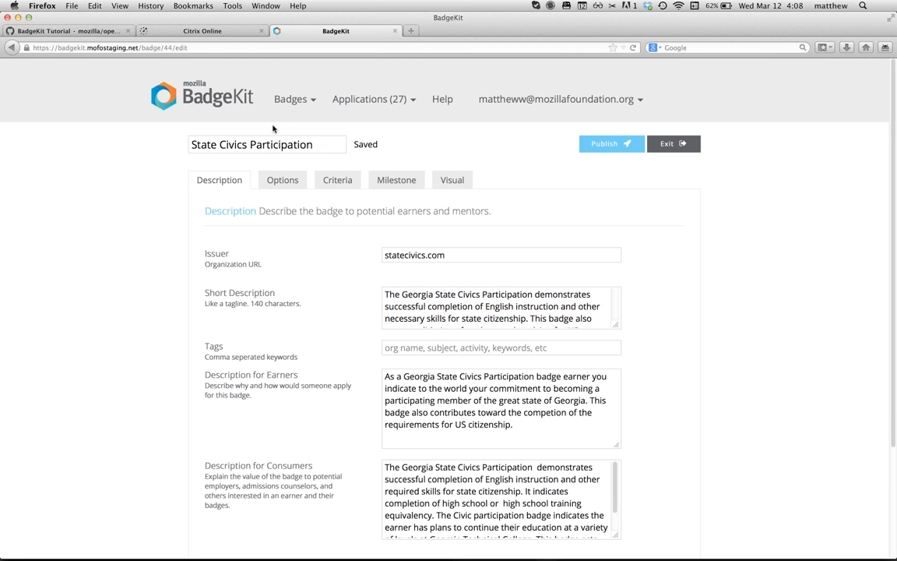
Step: Change the title to 'Civics Participation Copy' and publish it as a new draft
{"action": "left_click", "coordinate": [315, 143]}
{"action": "type", "text": "Copy"}
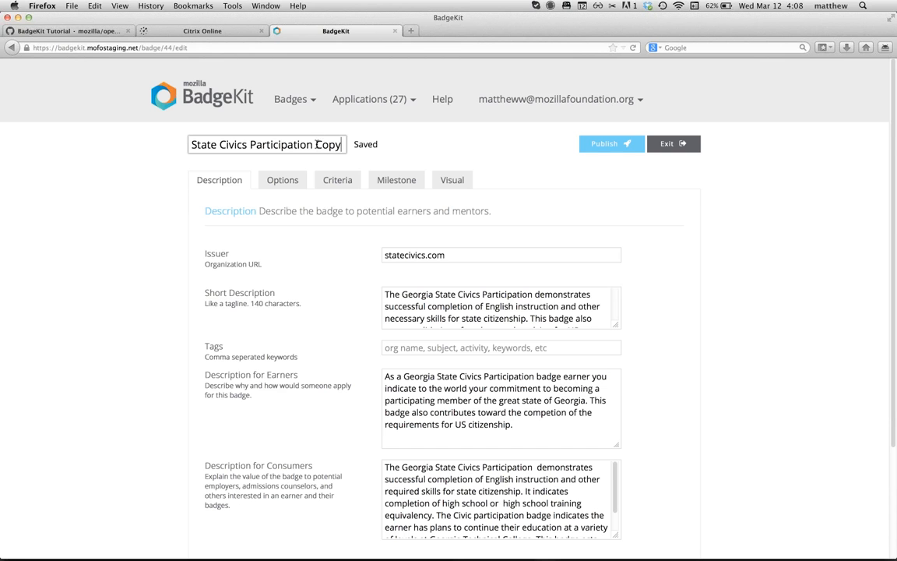
{"action": "key", "text": "super+Left"}
{"action": "key", "text": "alt+shift+Right"}
{"action": "key", "text": "BackSpace"}
{"action": "left_click", "coordinate": [381, 153]}
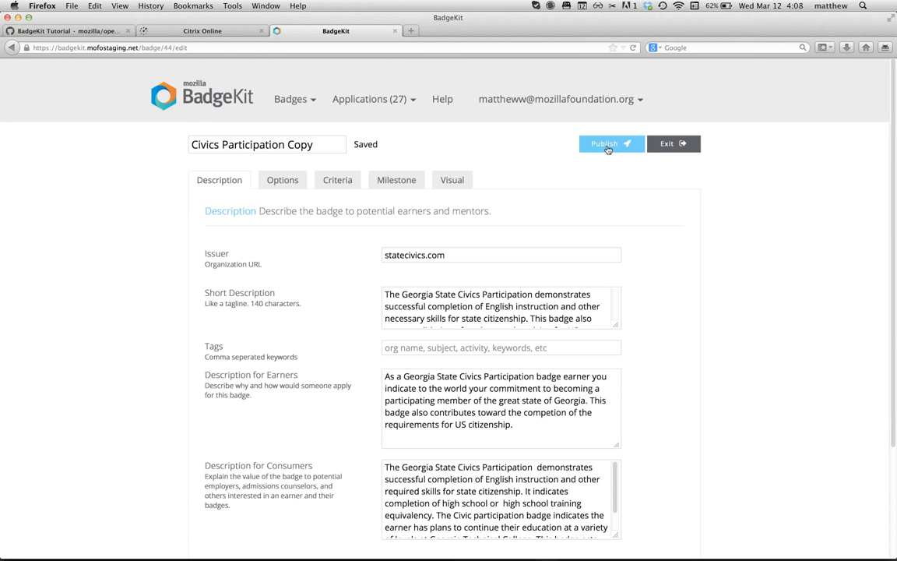
{"action": "left_click", "coordinate": [608, 145]}
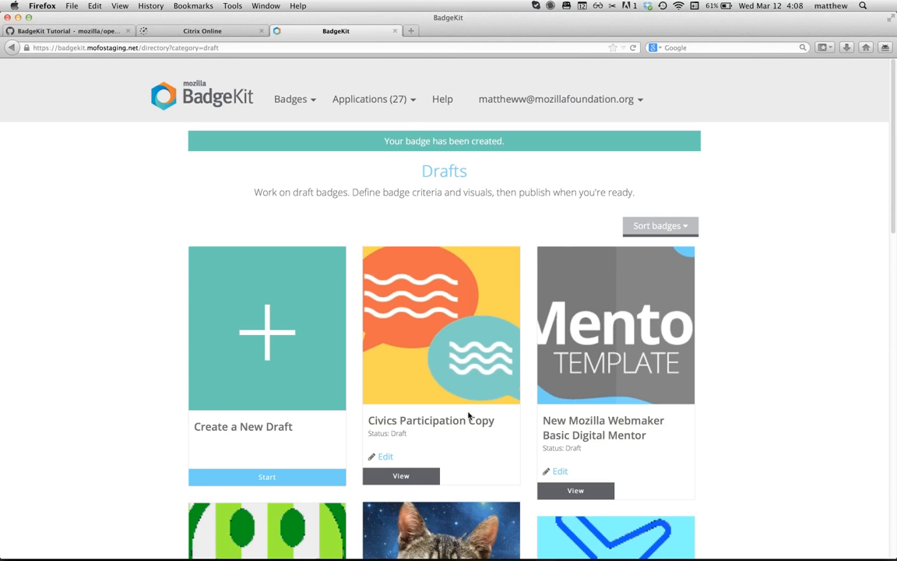
Step: Edit the Civics Participation Copy draft and show its Options: Time 0 Minutes, Limit and Unique Open
{"action": "scroll", "coordinate": [468, 416], "scroll_direction": "down", "scroll_amount": 3}
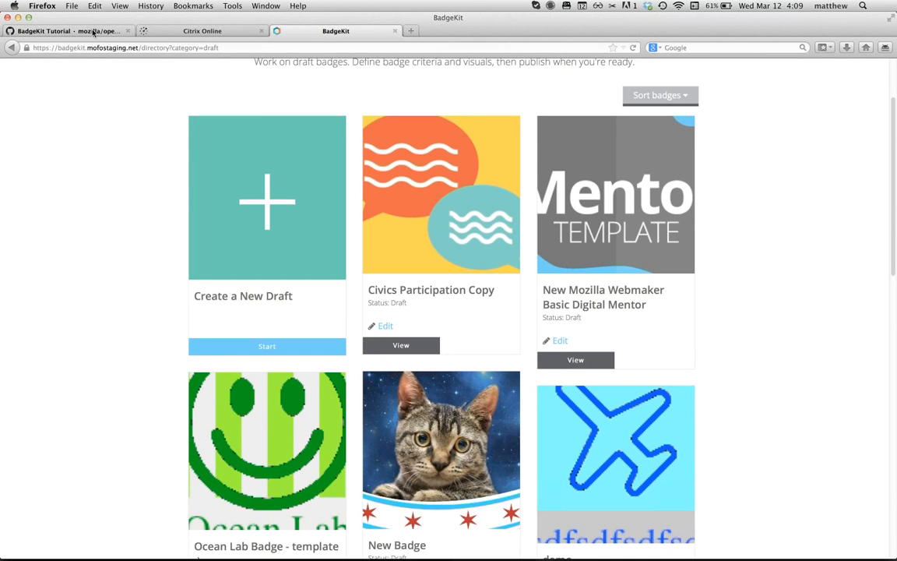
{"action": "left_click", "coordinate": [387, 326]}
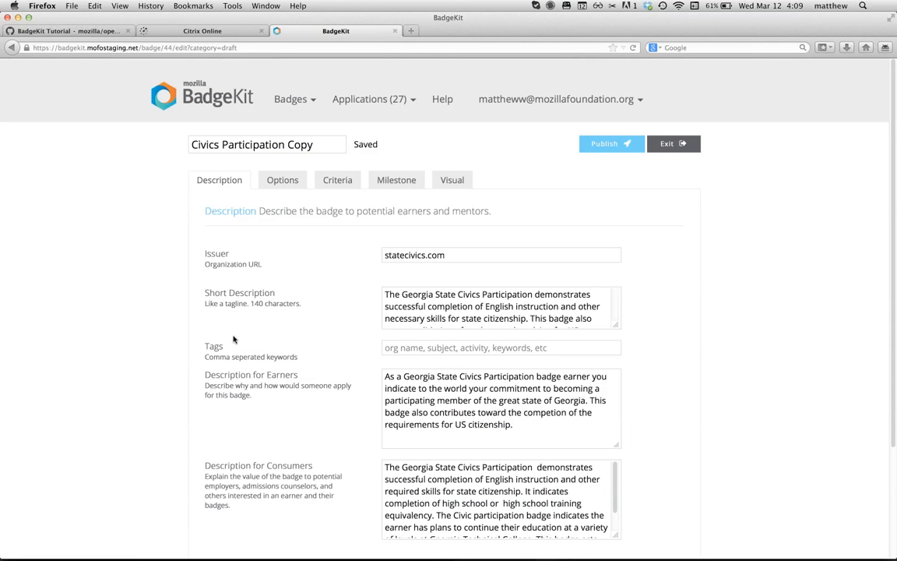
{"action": "scroll", "coordinate": [153, 310], "scroll_direction": "down", "scroll_amount": 2}
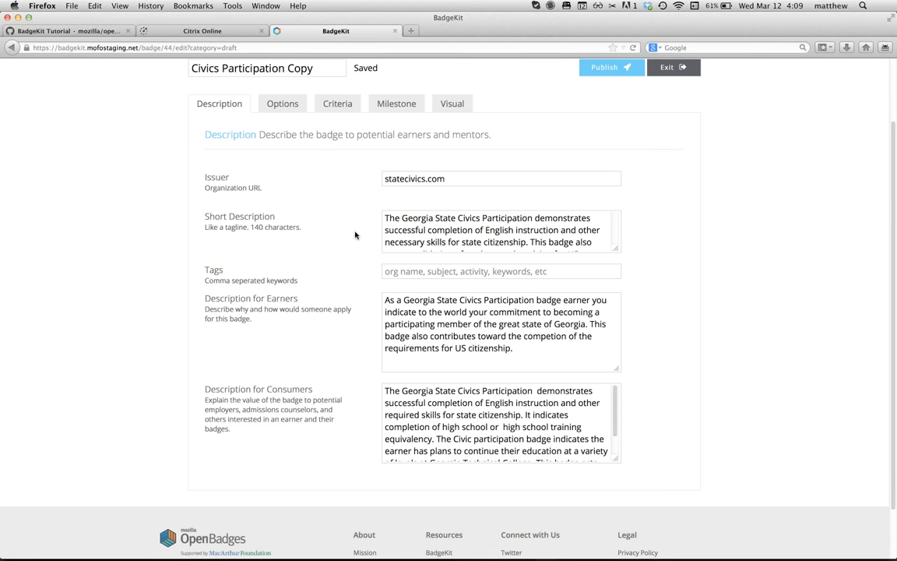
{"action": "scroll", "coordinate": [337, 240], "scroll_direction": "down", "scroll_amount": 1}
{"action": "scroll", "coordinate": [337, 240], "scroll_direction": "down", "scroll_amount": 2}
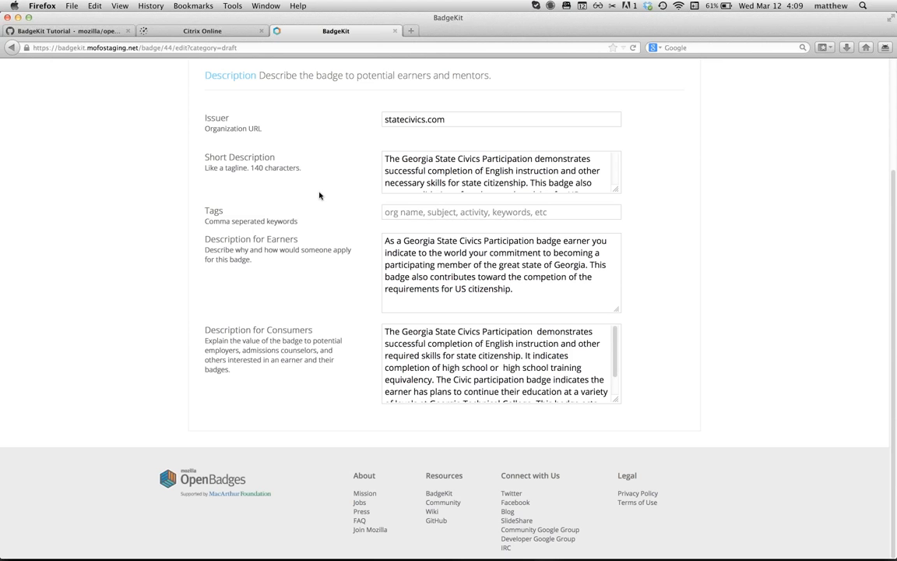
{"action": "scroll", "coordinate": [317, 190], "scroll_direction": "up", "scroll_amount": 5}
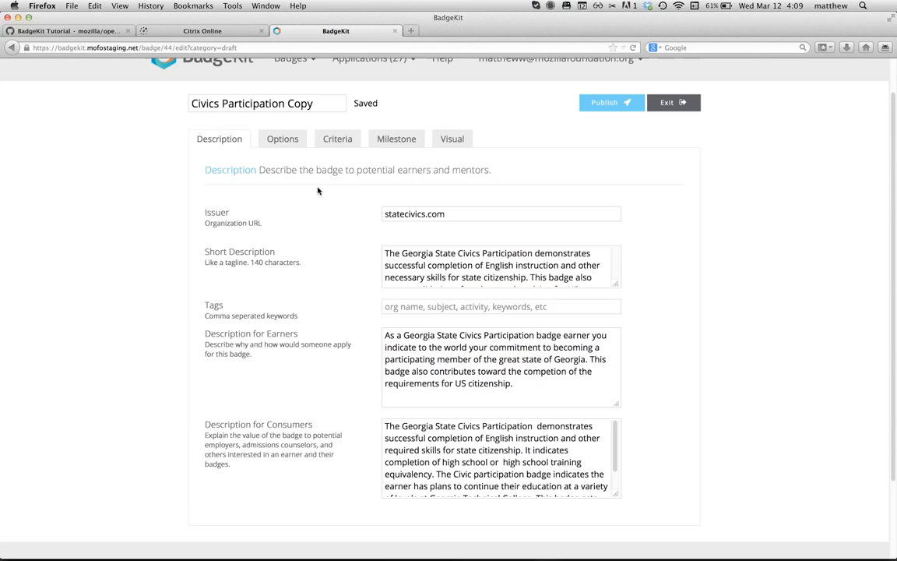
{"action": "left_click", "coordinate": [283, 175]}
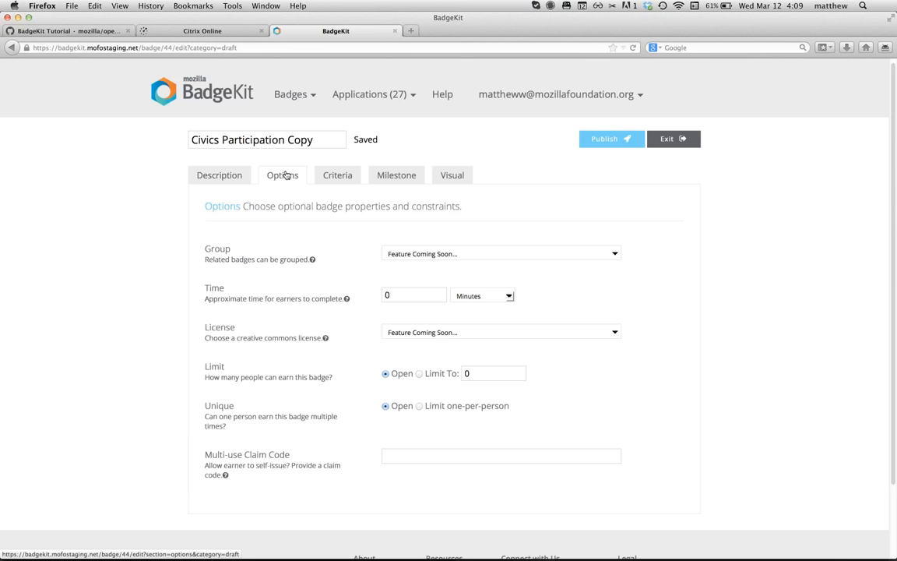
Step: Scroll through the badge's Options, highlighting the License and Multi-use Claim Code settings
{"action": "left_click", "coordinate": [286, 175]}
{"action": "scroll", "coordinate": [144, 287], "scroll_direction": "down", "scroll_amount": 1}
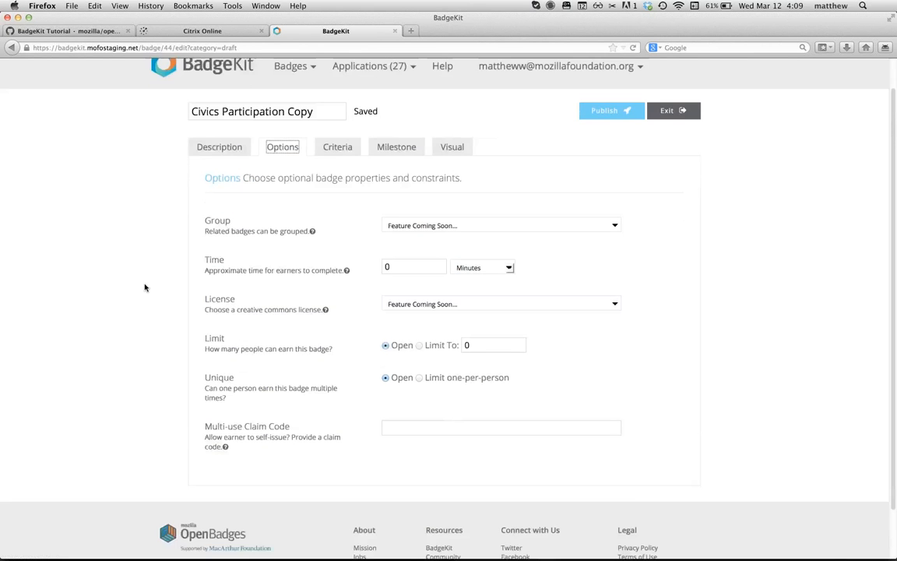
{"action": "scroll", "coordinate": [144, 287], "scroll_direction": "down", "scroll_amount": 2}
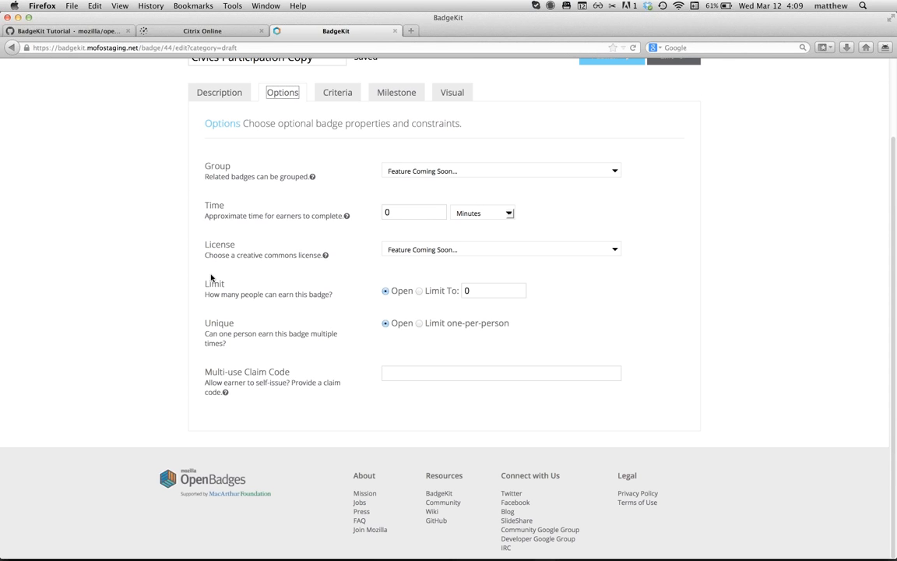
{"action": "double_click", "coordinate": [219, 244]}
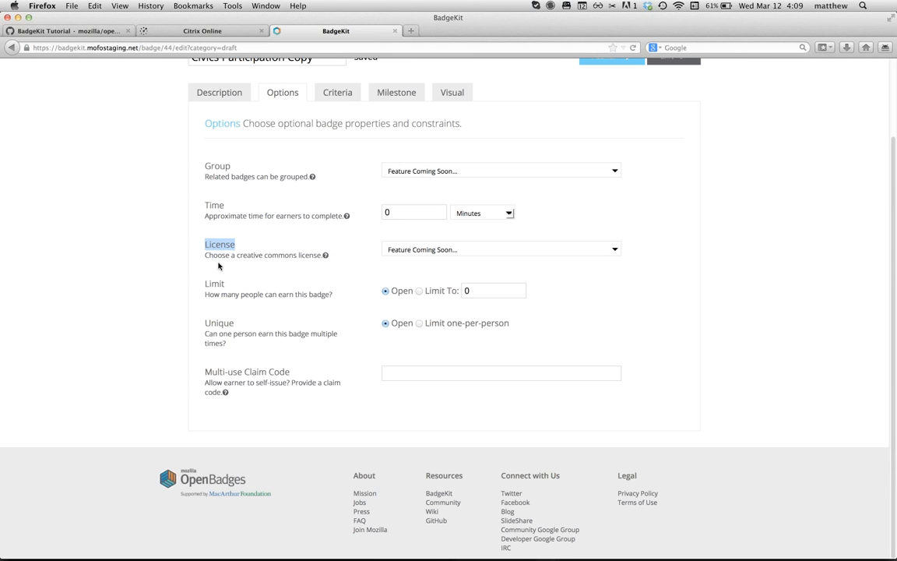
{"action": "double_click", "coordinate": [256, 371]}
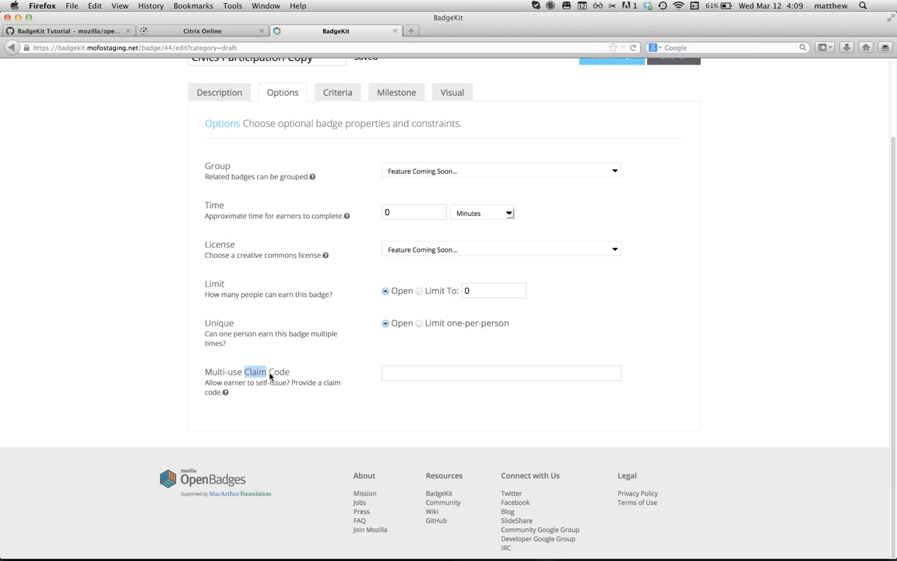
{"action": "double_click", "coordinate": [279, 372]}
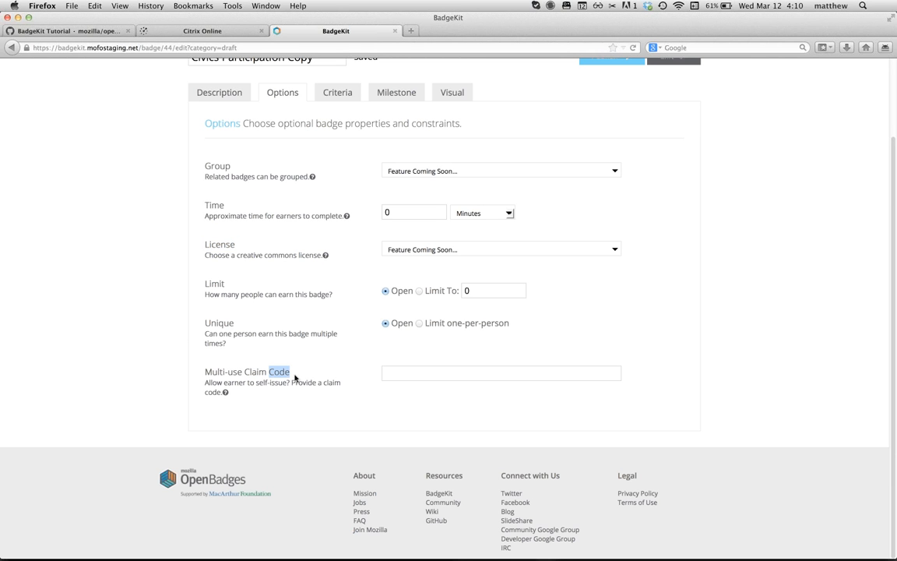
Step: Enter 'event-badge-claim-2014' as the multi-use claim code and continue to Criteria
{"action": "left_click", "coordinate": [404, 369]}
{"action": "type", "text": "event-badge-"}
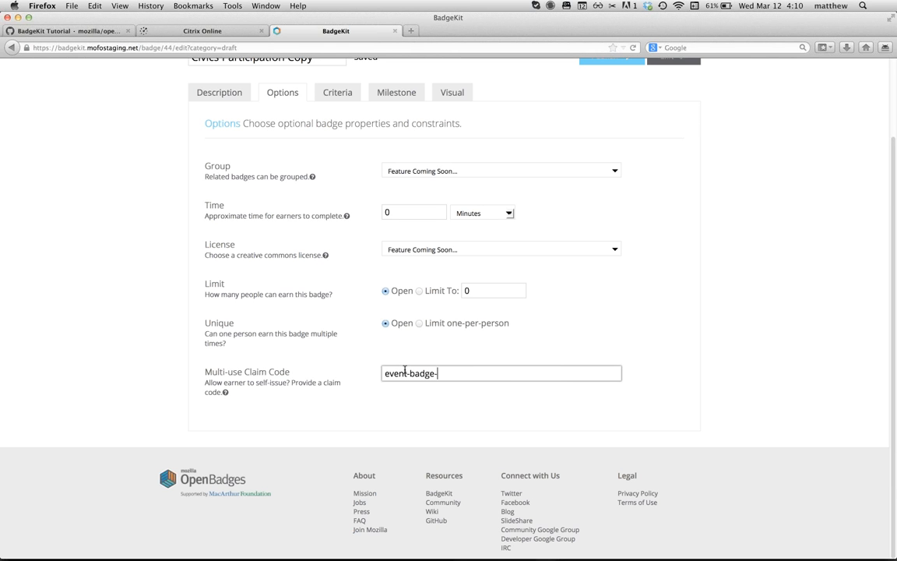
{"action": "type", "text": "claim-2014"}
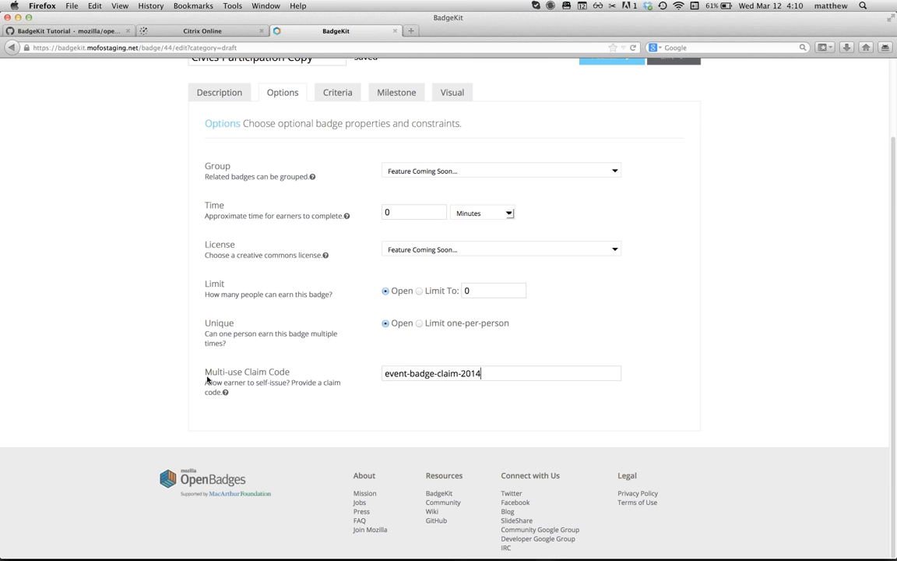
{"action": "left_click", "coordinate": [335, 94]}
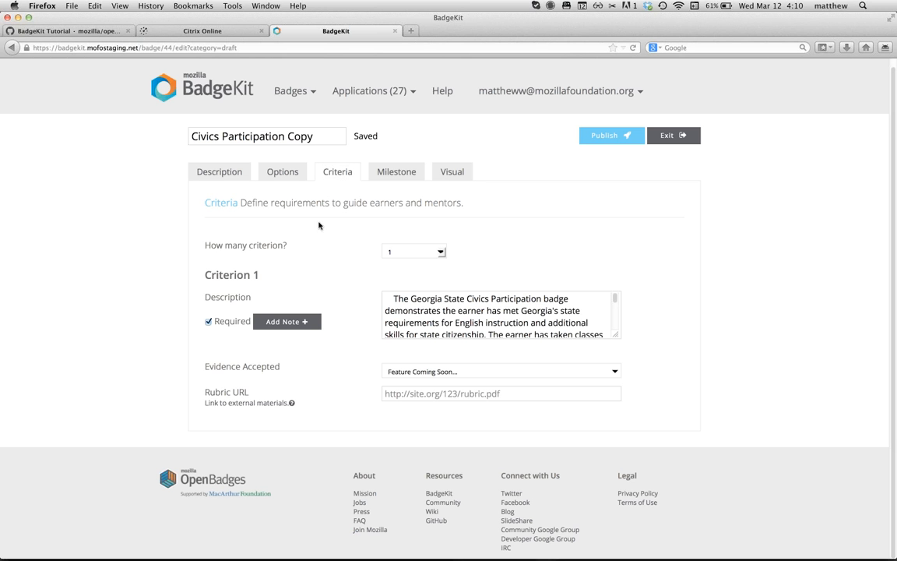
Step: Set the badge to 2 criteria and add a mentor and reviewer note to Criterion 1
{"action": "left_click", "coordinate": [441, 251]}
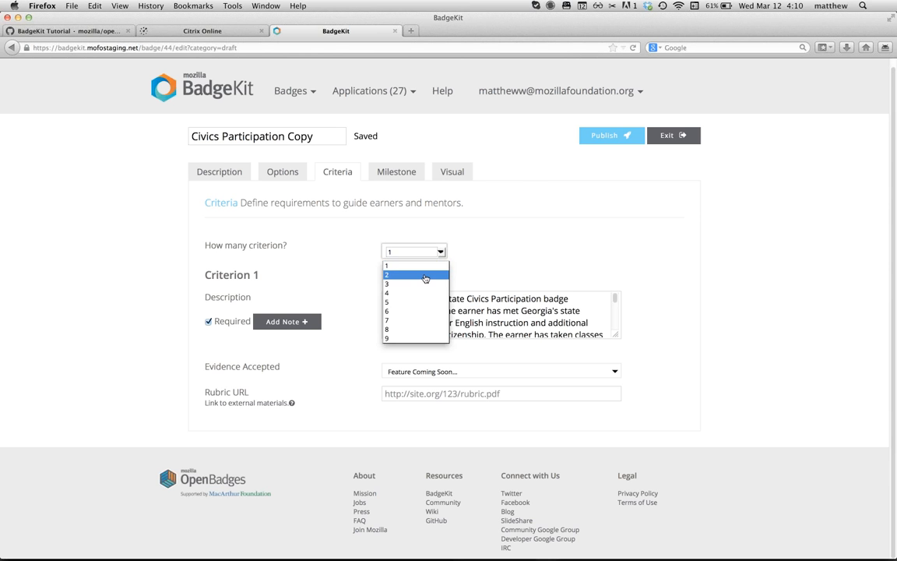
{"action": "left_click", "coordinate": [421, 275]}
{"action": "scroll", "coordinate": [337, 399], "scroll_direction": "down", "scroll_amount": 3}
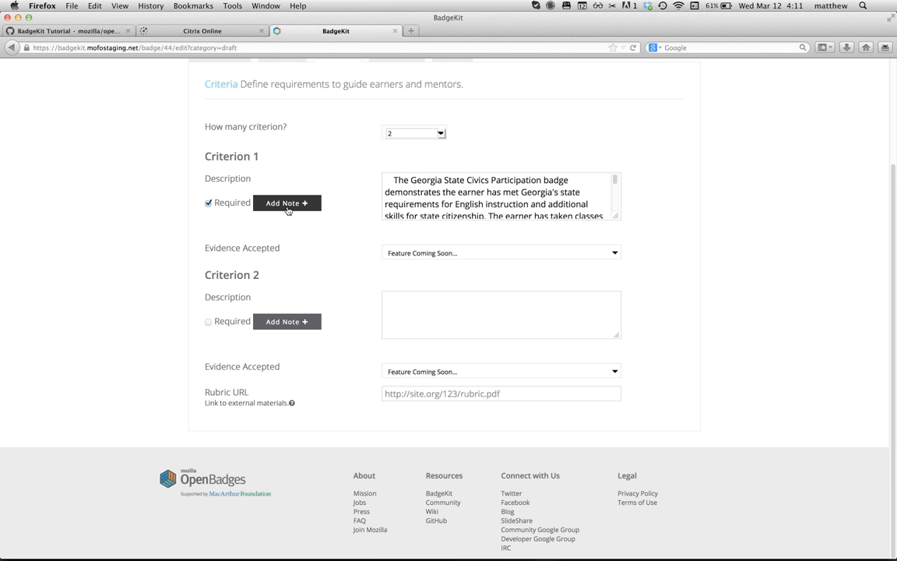
{"action": "left_click", "coordinate": [287, 209]}
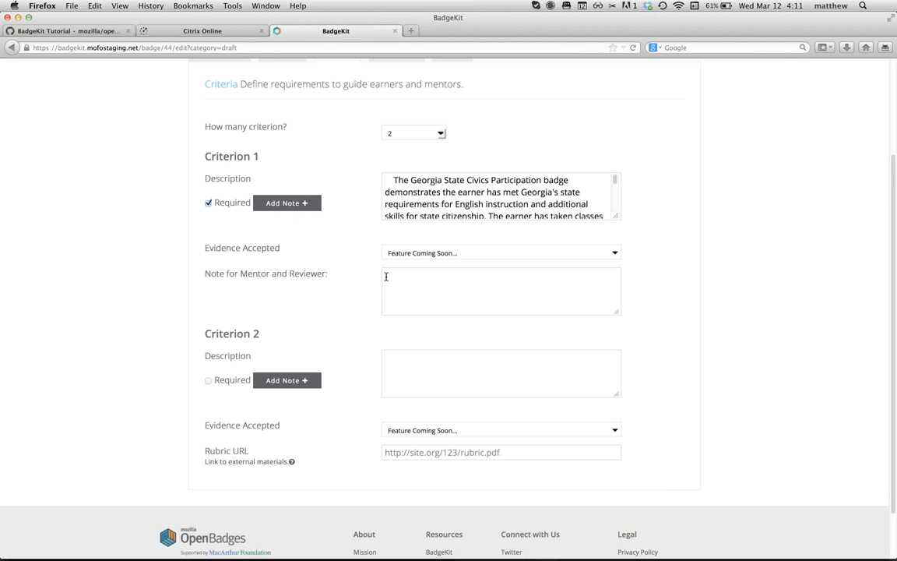
{"action": "left_click", "coordinate": [419, 290]}
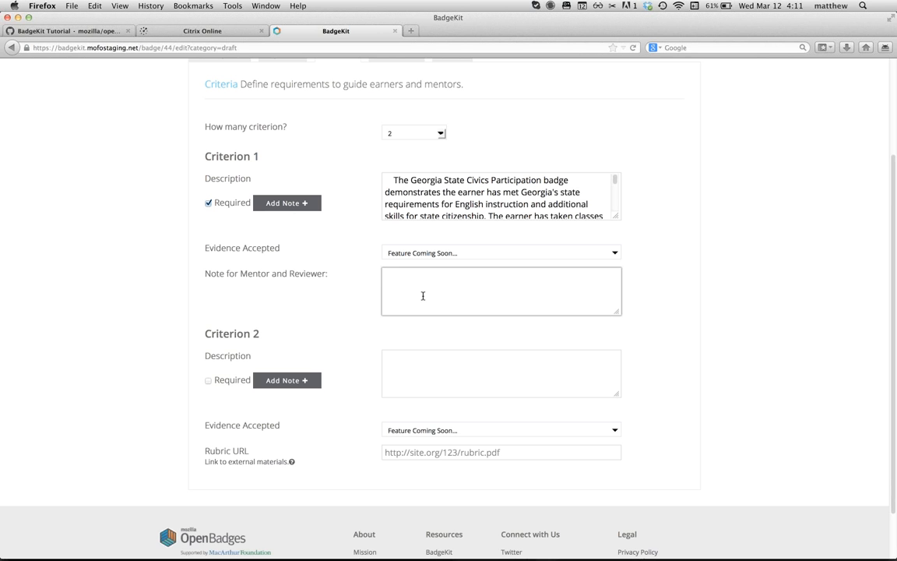
Step: Work in Criterion 1's description, then start adding a rubric link below
{"action": "left_click", "coordinate": [397, 179]}
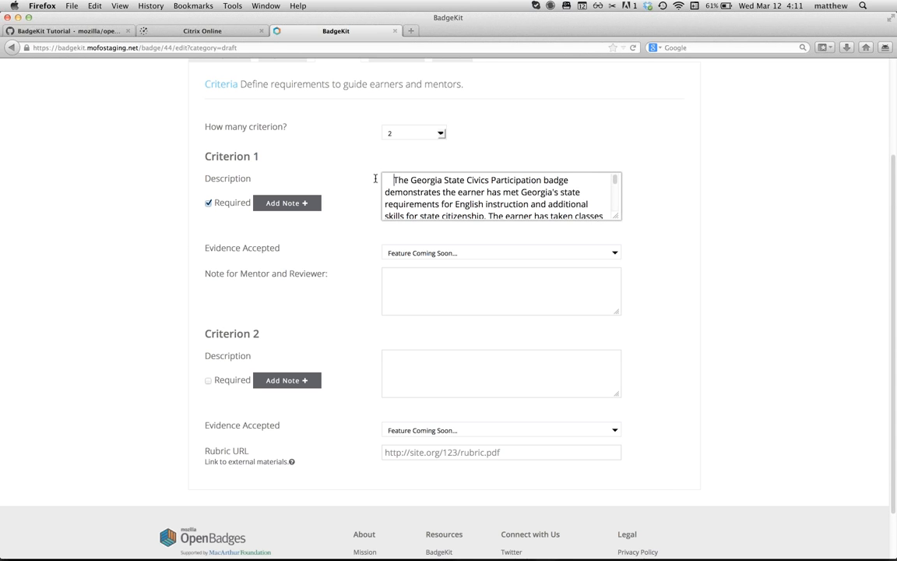
{"action": "left_click", "coordinate": [419, 283]}
{"action": "left_click", "coordinate": [350, 265]}
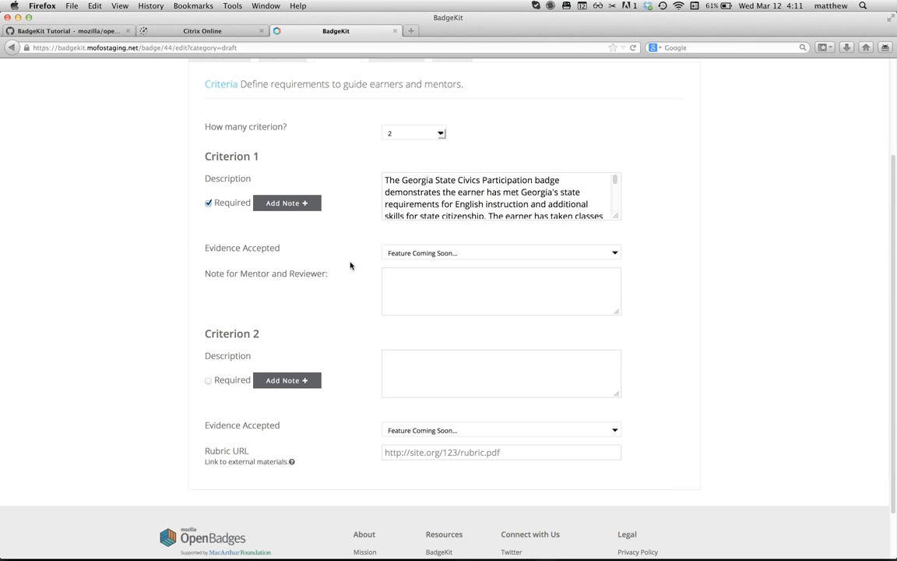
{"action": "scroll", "coordinate": [351, 266], "scroll_direction": "down", "scroll_amount": 1}
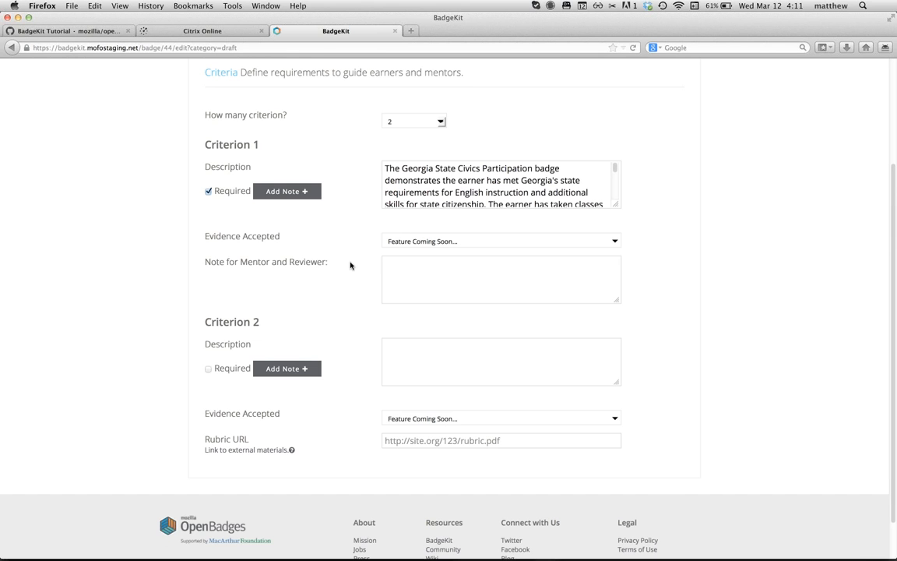
{"action": "scroll", "coordinate": [339, 267], "scroll_direction": "down", "scroll_amount": 2}
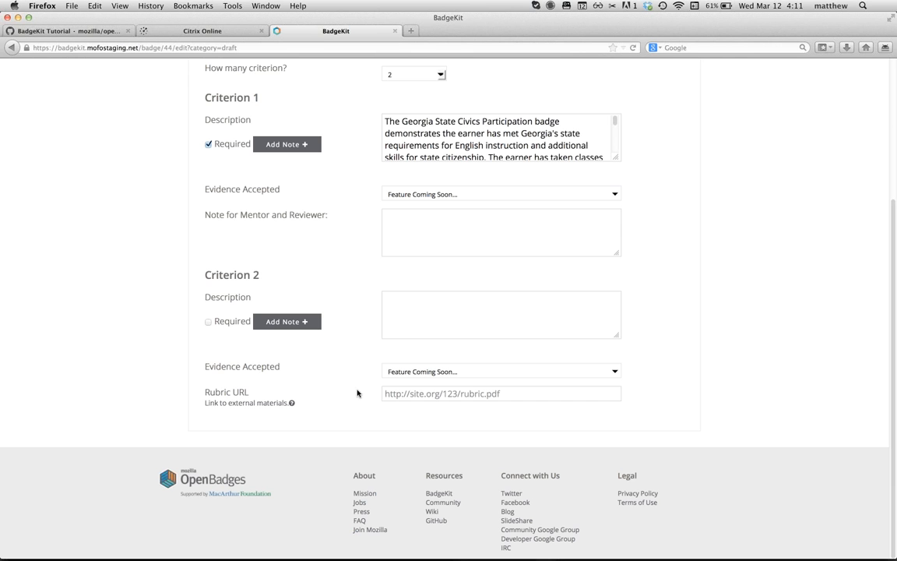
{"action": "left_click", "coordinate": [421, 391]}
{"action": "scroll", "coordinate": [360, 297], "scroll_direction": "up", "scroll_amount": 5}
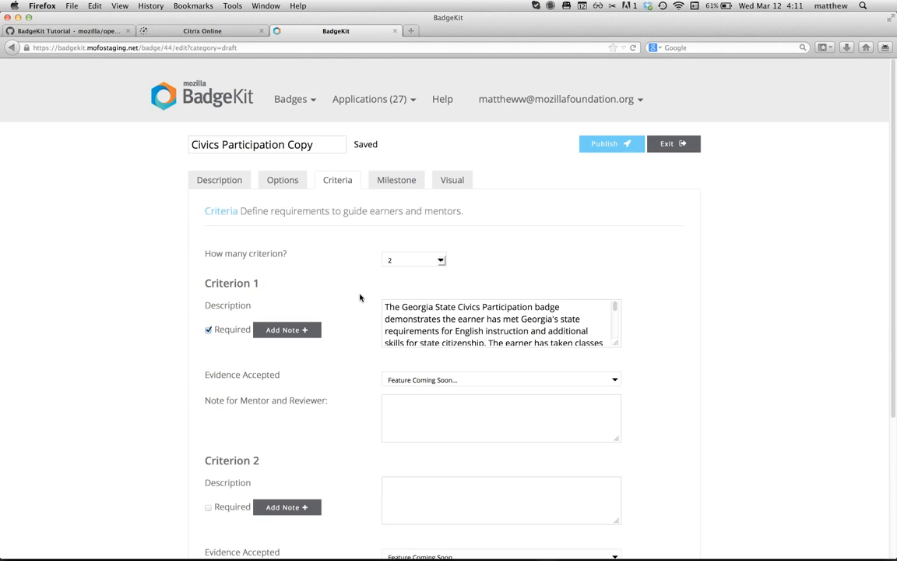
Step: Design the badge as a white square with a text band and a smiley icon
{"action": "left_click", "coordinate": [395, 187]}
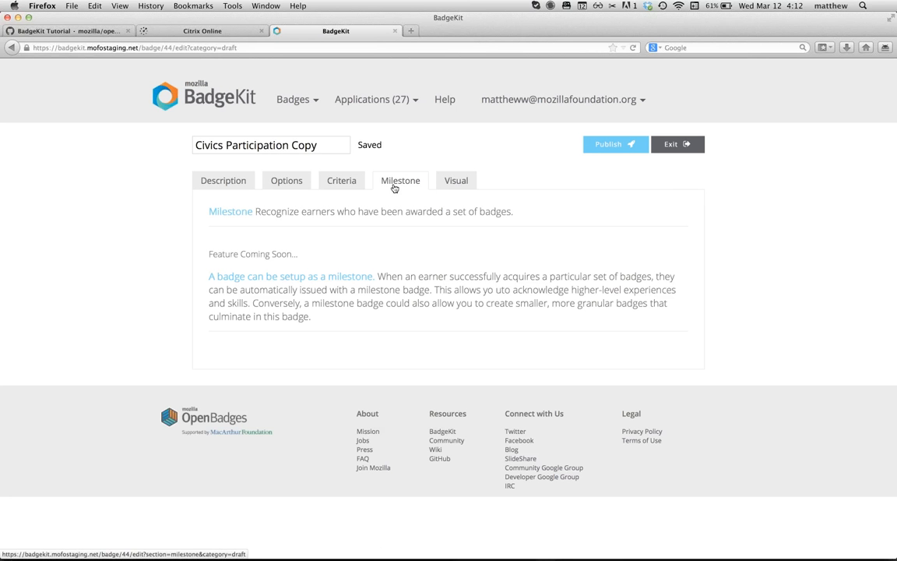
{"action": "left_click", "coordinate": [457, 181]}
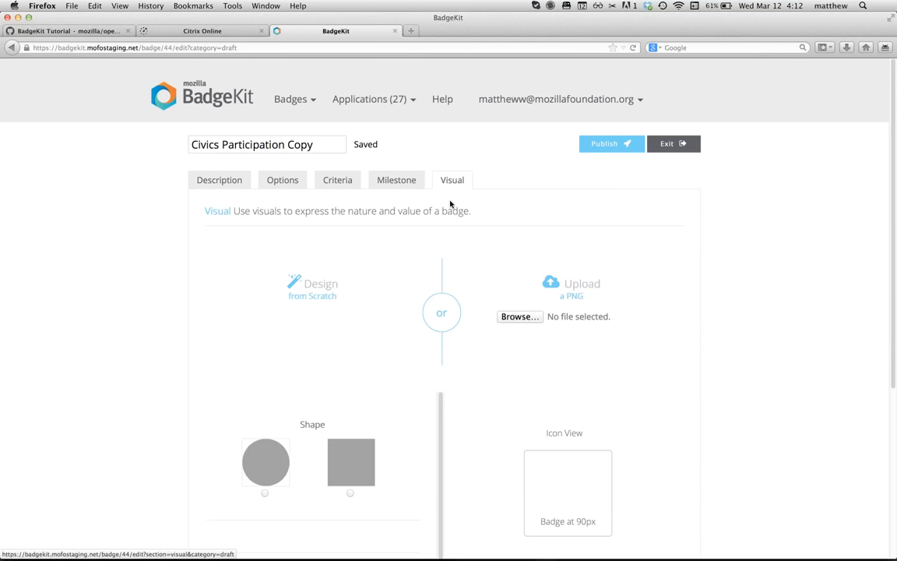
{"action": "scroll", "coordinate": [138, 381], "scroll_direction": "down", "scroll_amount": 5}
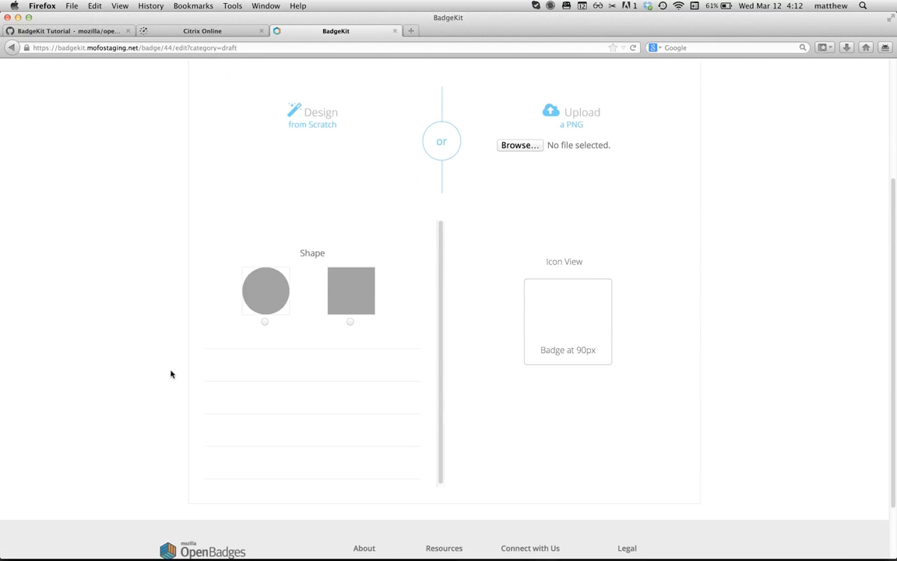
{"action": "left_click", "coordinate": [350, 321]}
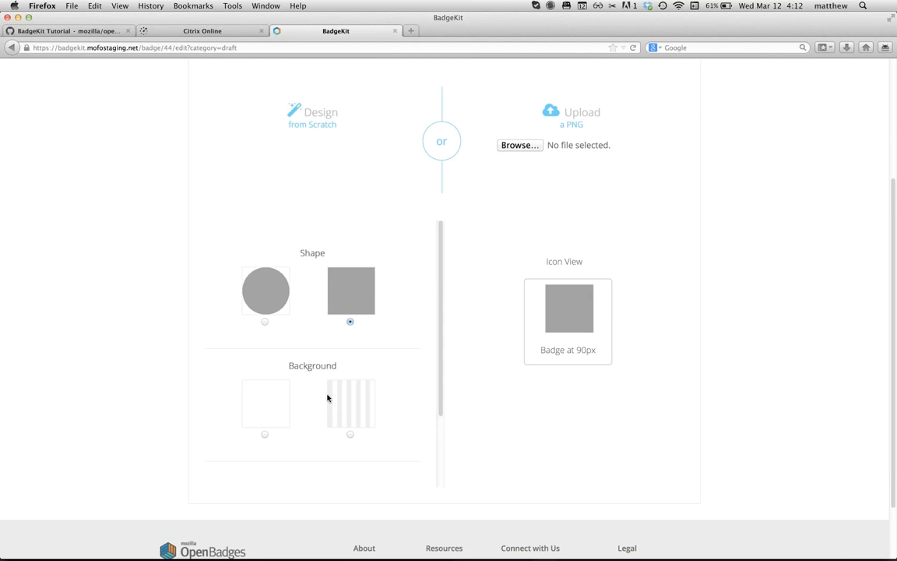
{"action": "left_click", "coordinate": [264, 432]}
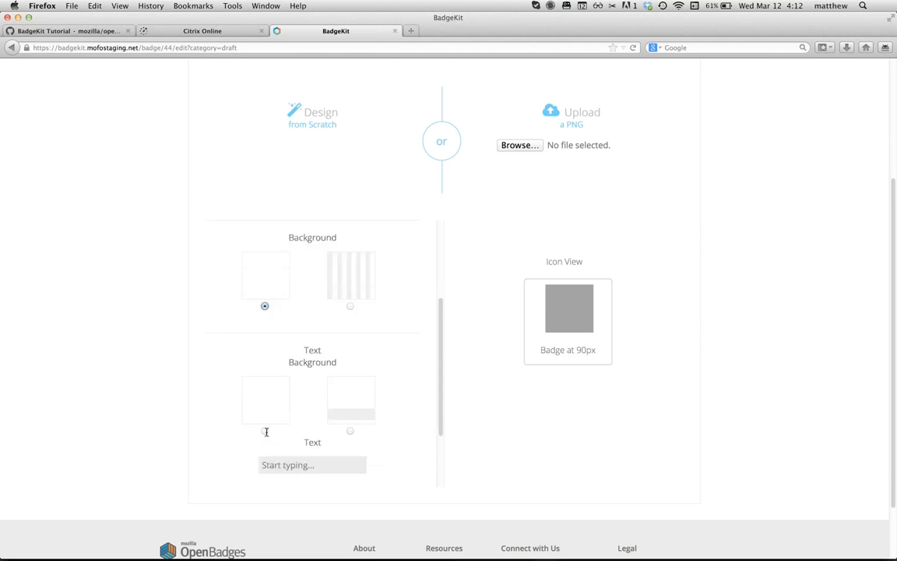
{"action": "scroll", "coordinate": [266, 428], "scroll_direction": "down", "scroll_amount": 3}
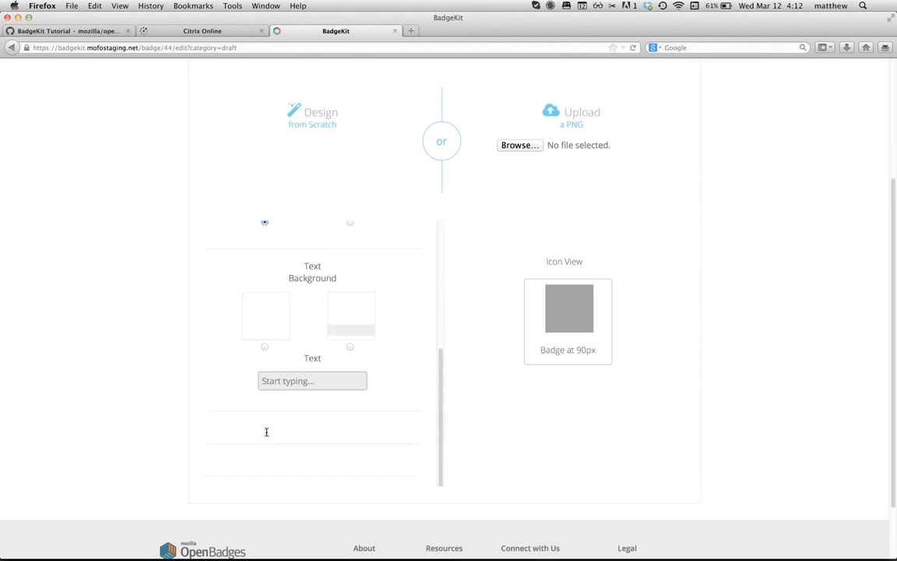
{"action": "left_click", "coordinate": [350, 348]}
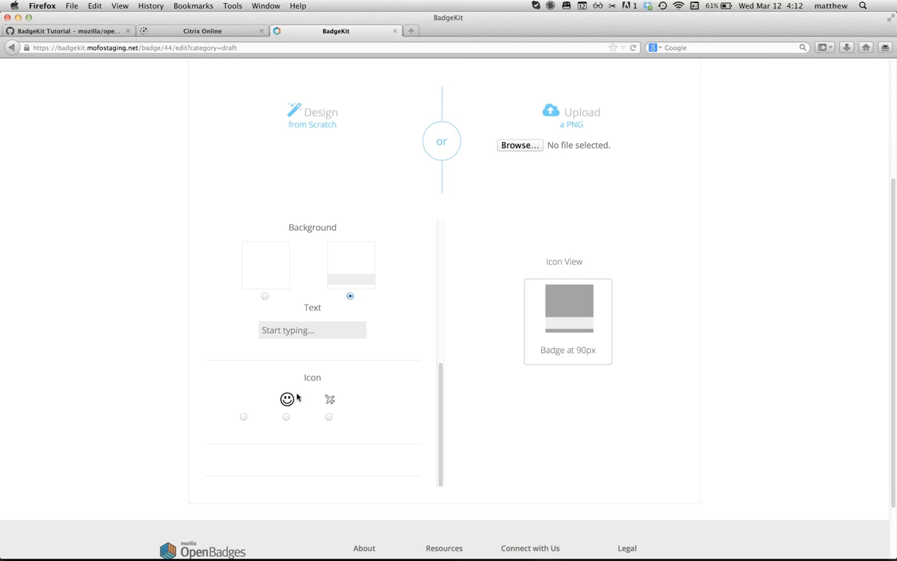
{"action": "left_click", "coordinate": [286, 418]}
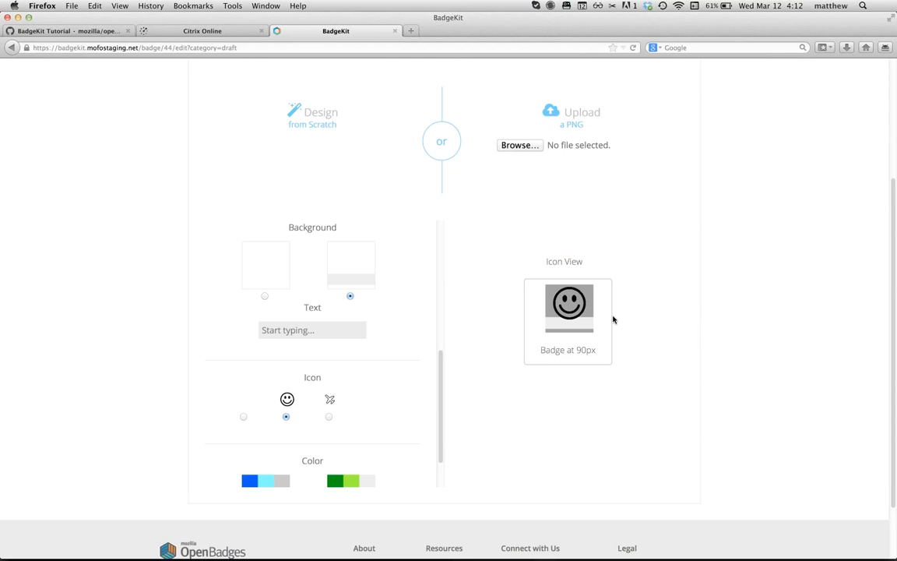
{"action": "scroll", "coordinate": [614, 317], "scroll_direction": "down", "scroll_amount": 1}
{"action": "scroll", "coordinate": [613, 317], "scroll_direction": "down", "scroll_amount": 3}
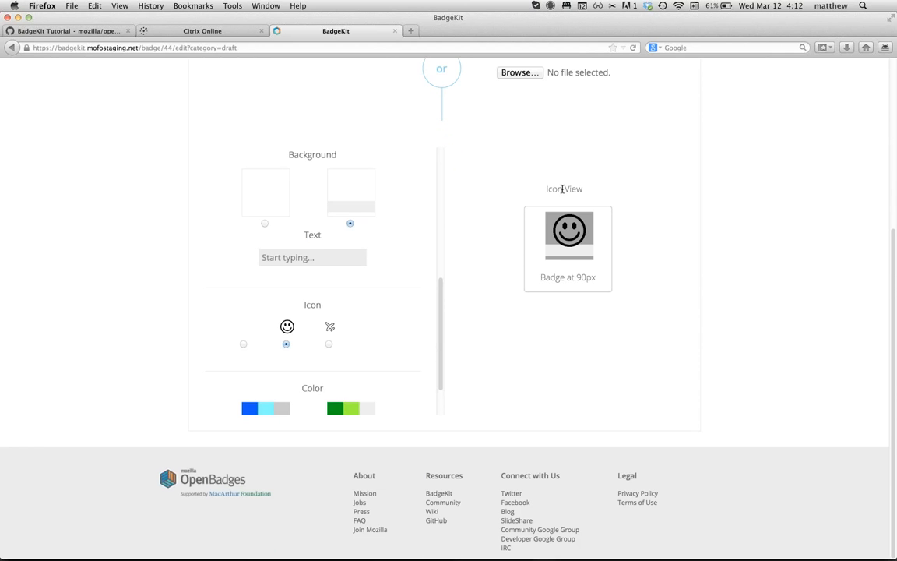
{"action": "scroll", "coordinate": [518, 204], "scroll_direction": "up", "scroll_amount": 10}
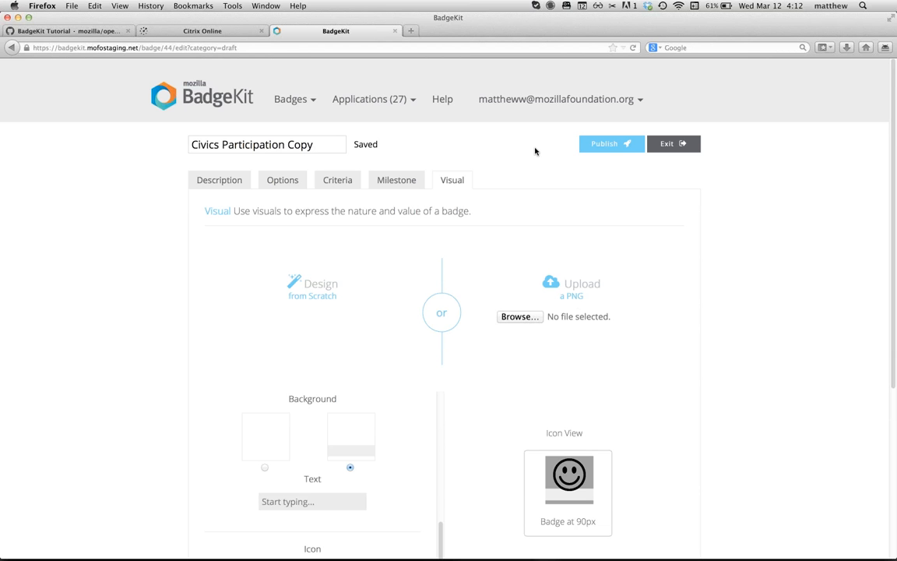
Step: Exit the editor with the draft saved and scroll the tutorial wiki to Published
{"action": "left_click", "coordinate": [664, 145]}
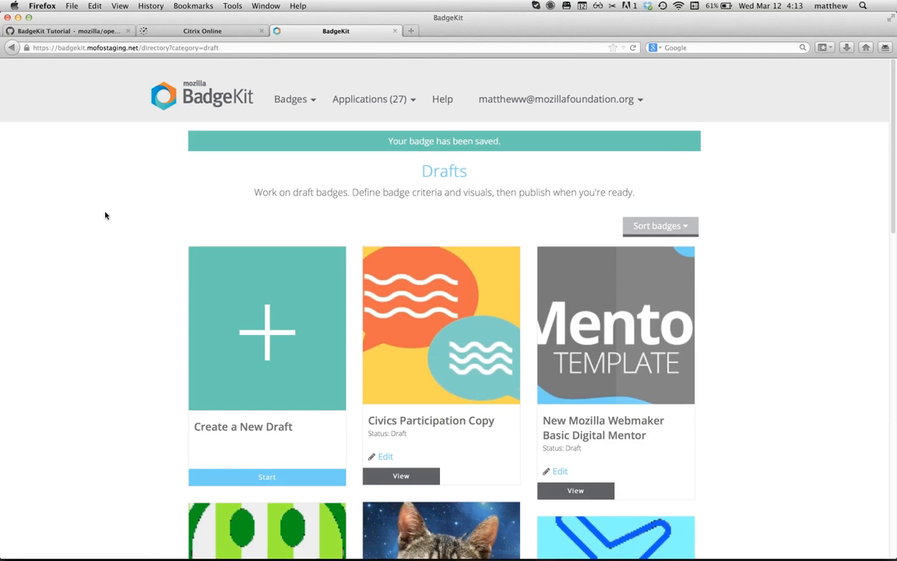
{"action": "left_click", "coordinate": [83, 34]}
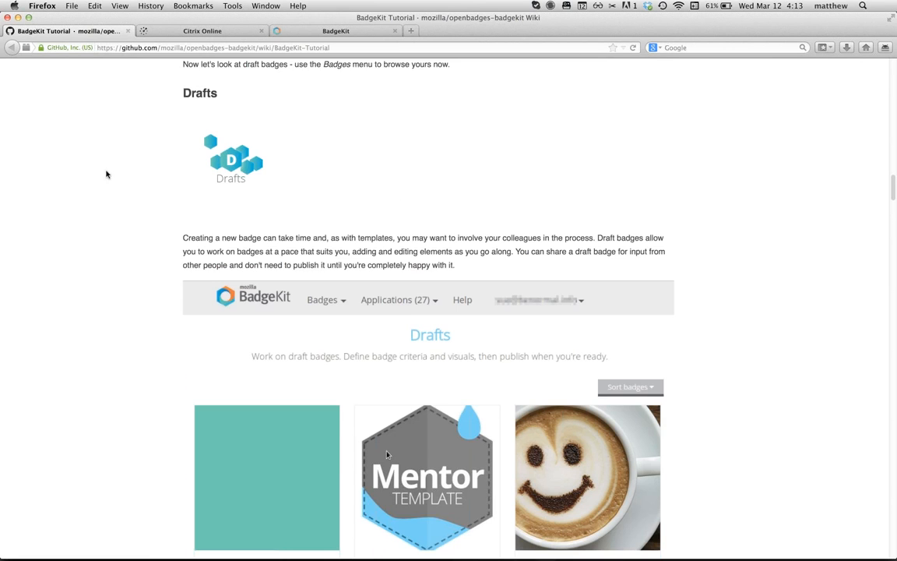
{"action": "scroll", "coordinate": [158, 315], "scroll_direction": "down", "scroll_amount": 5}
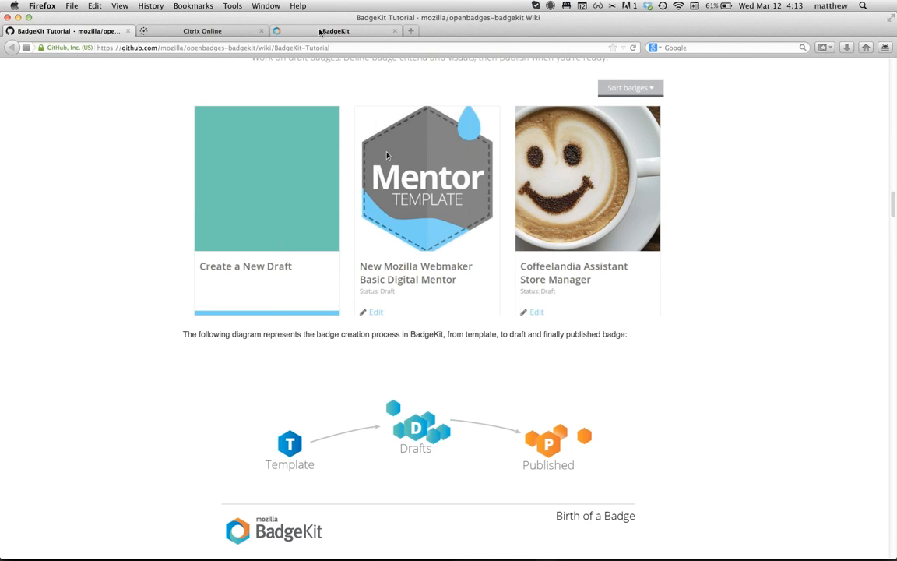
{"action": "scroll", "coordinate": [339, 333], "scroll_direction": "down", "scroll_amount": 5}
{"action": "scroll", "coordinate": [340, 333], "scroll_direction": "down", "scroll_amount": 3}
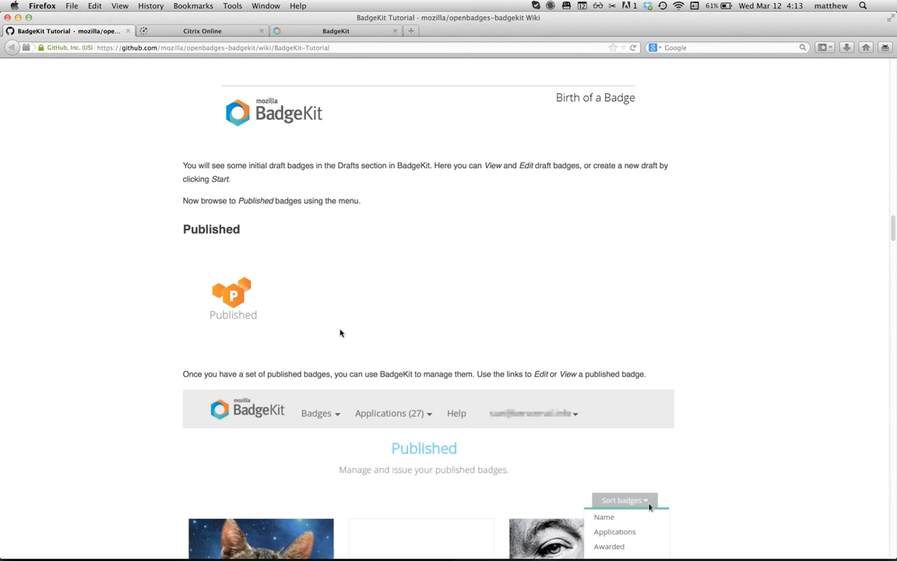
Step: From the BadgeKit drafts page, choose Published in the Badges menu to list active badges
{"action": "left_click", "coordinate": [314, 33]}
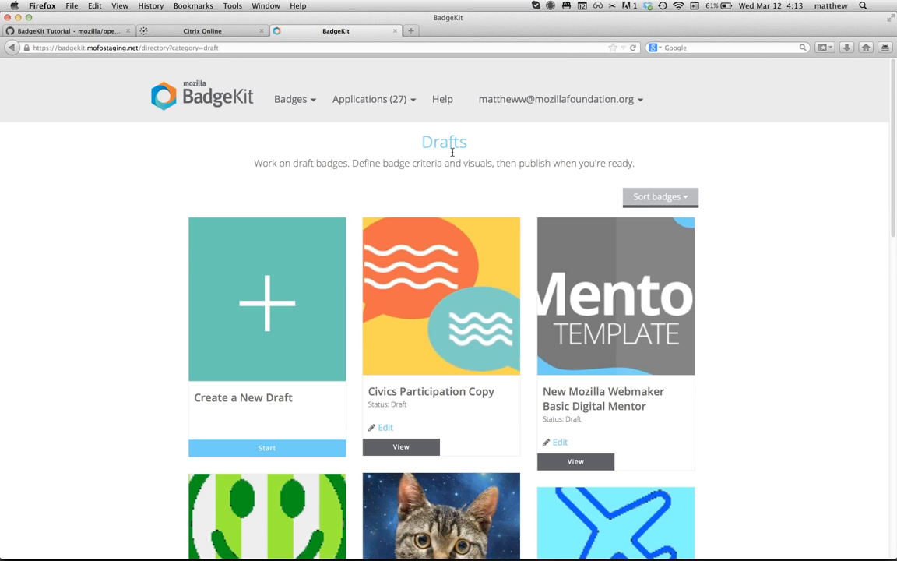
{"action": "left_click", "coordinate": [283, 102]}
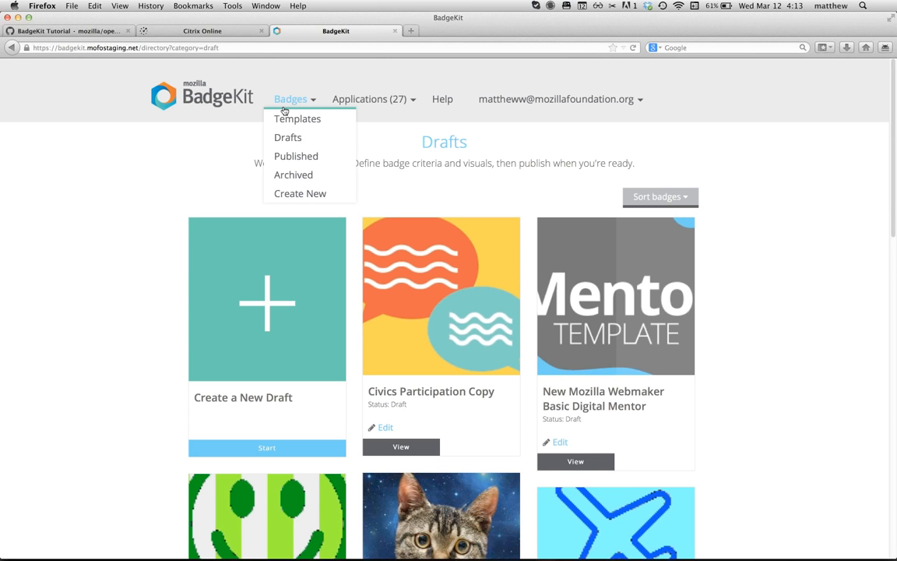
{"action": "left_click", "coordinate": [291, 157]}
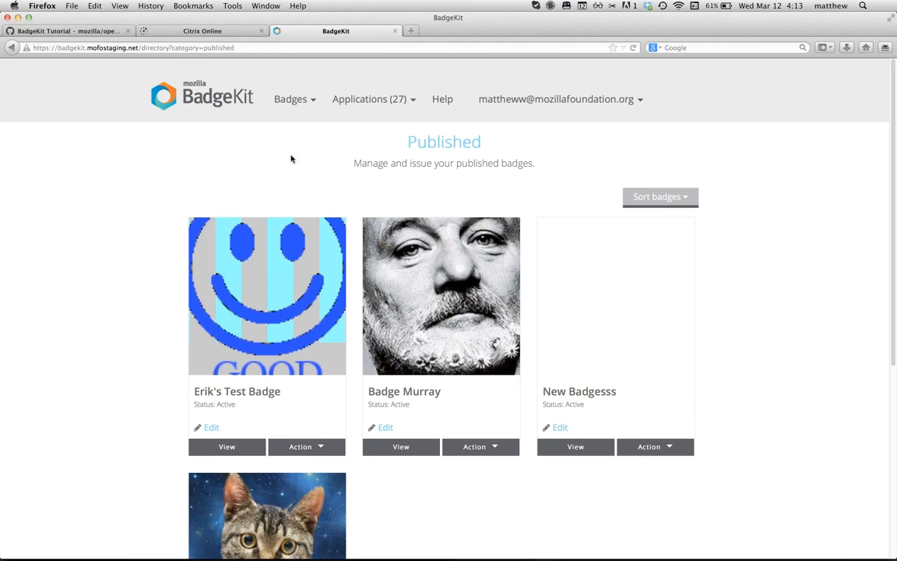
{"action": "scroll", "coordinate": [105, 255], "scroll_direction": "down", "scroll_amount": 1}
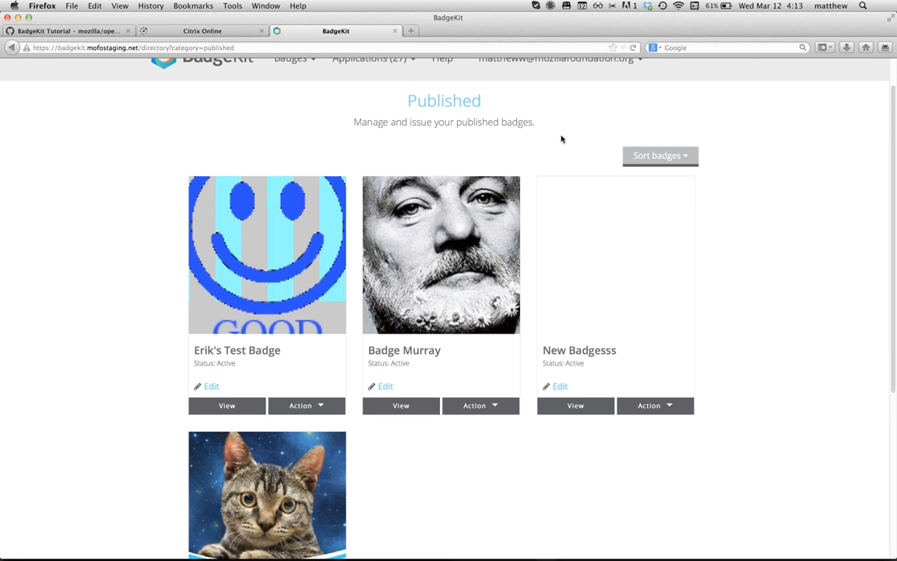
{"action": "left_click", "coordinate": [650, 156]}
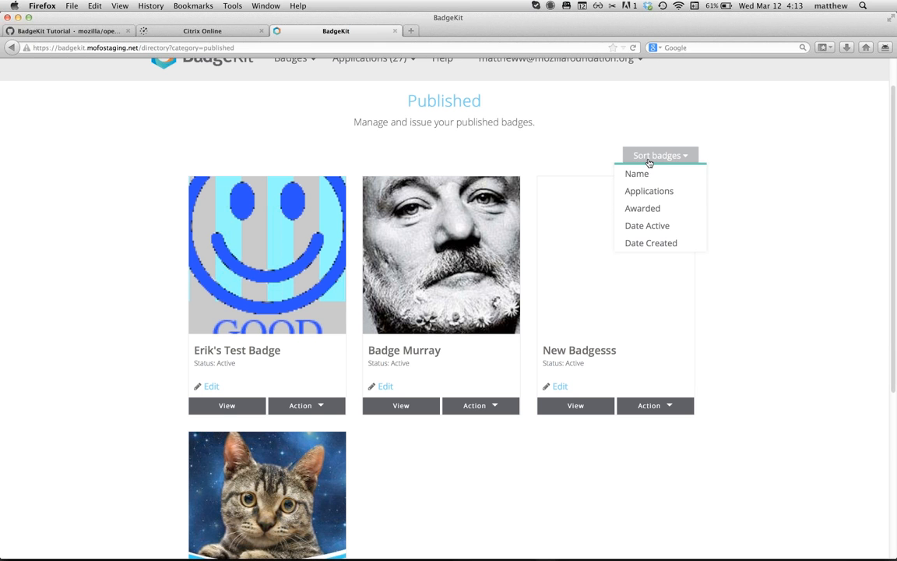
{"action": "left_click", "coordinate": [640, 176]}
{"action": "scroll", "coordinate": [579, 154], "scroll_direction": "down", "scroll_amount": 3}
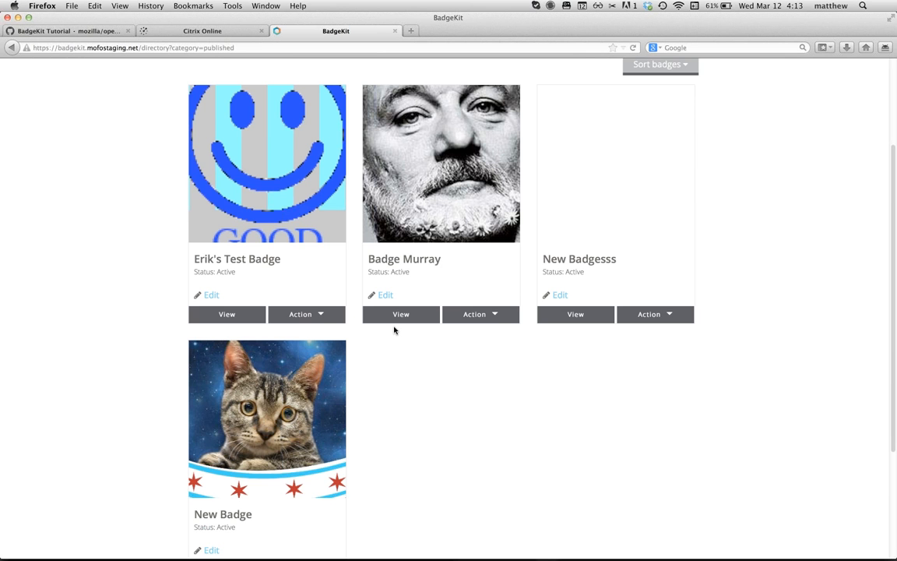
{"action": "left_click", "coordinate": [396, 315]}
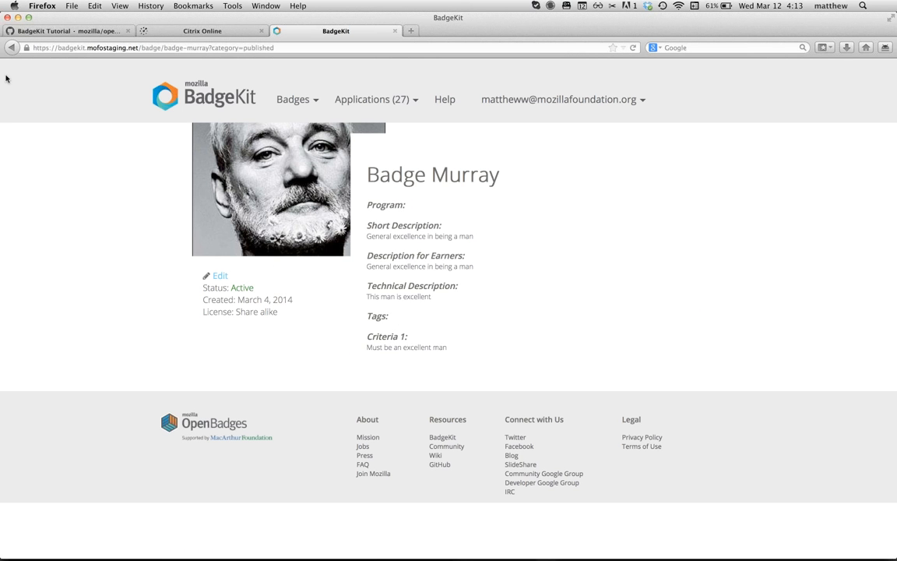
{"action": "left_click", "coordinate": [12, 49]}
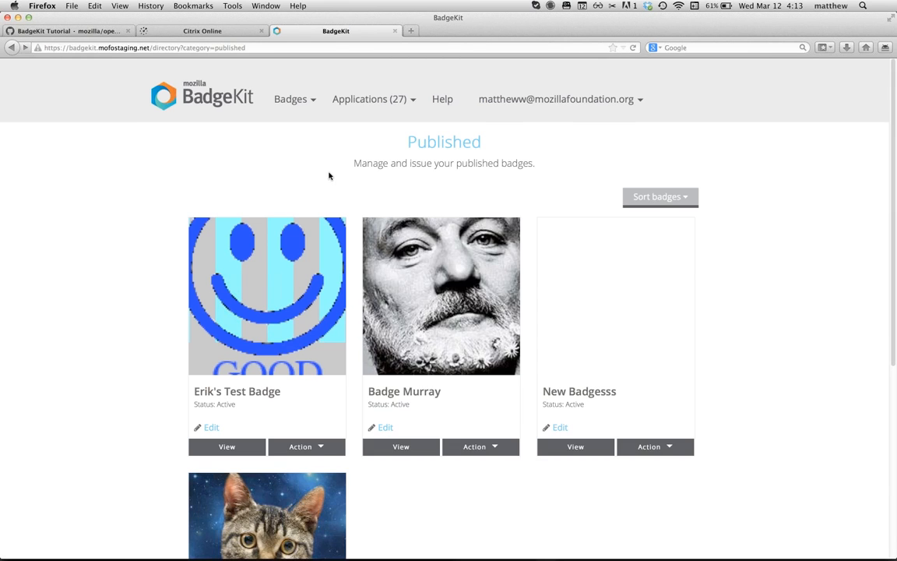
{"action": "scroll", "coordinate": [467, 421], "scroll_direction": "down", "scroll_amount": 3}
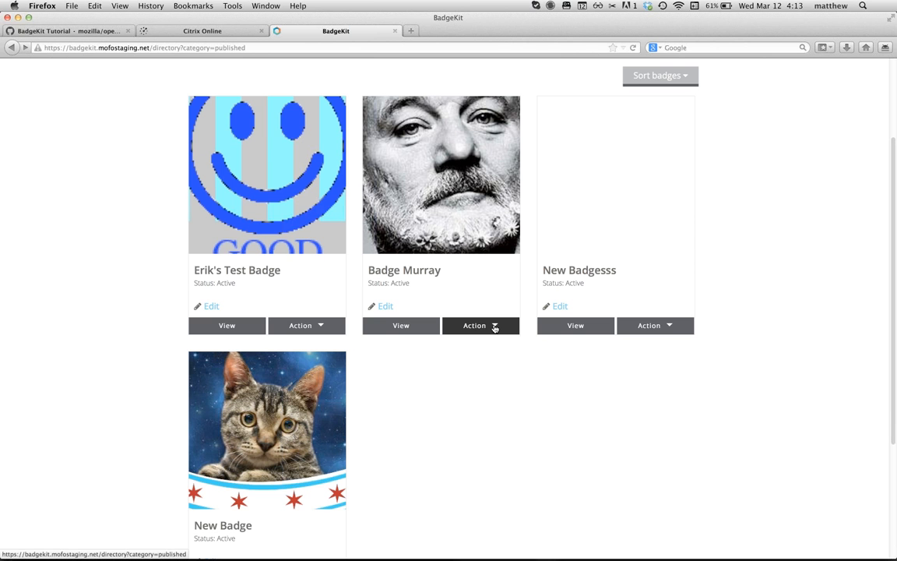
{"action": "left_click", "coordinate": [495, 328]}
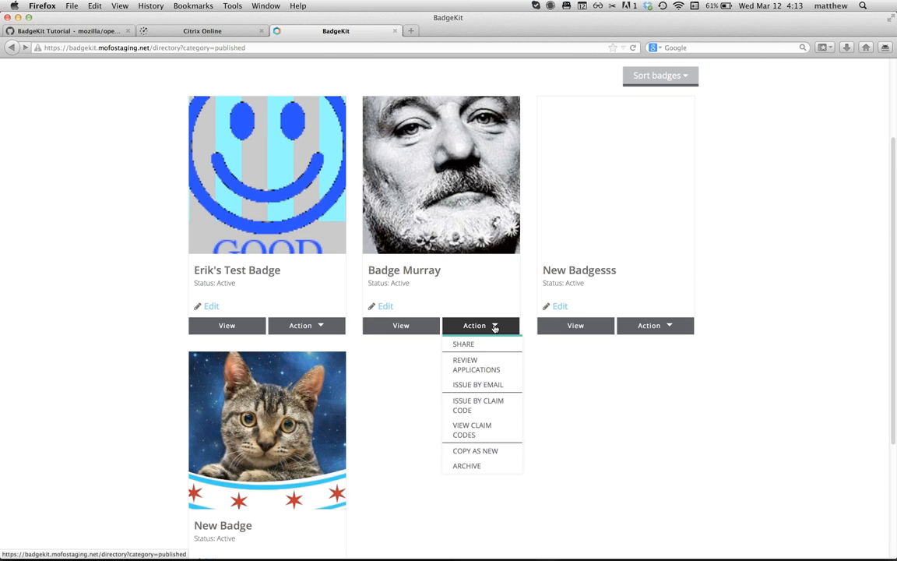
{"action": "scroll", "coordinate": [548, 419], "scroll_direction": "down", "scroll_amount": 3}
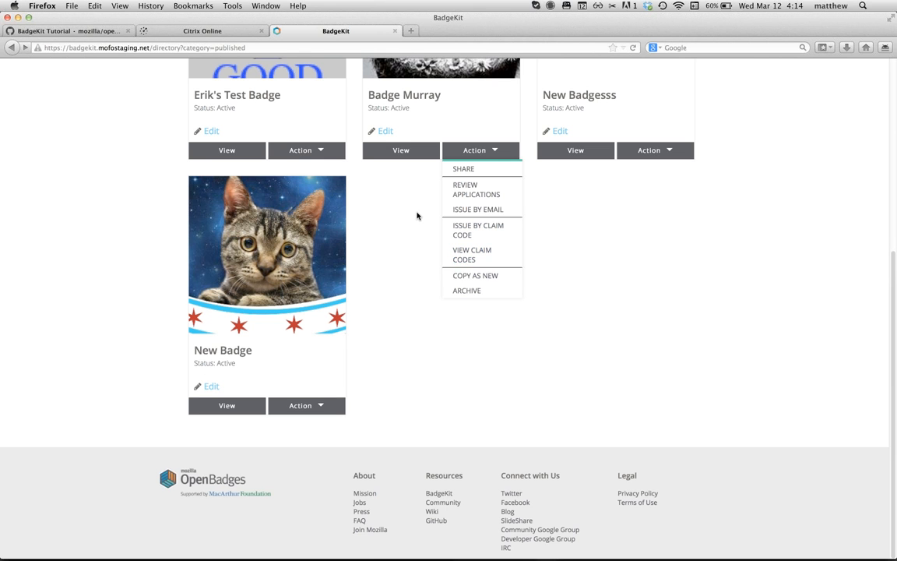
{"action": "scroll", "coordinate": [417, 216], "scroll_direction": "up", "scroll_amount": 1}
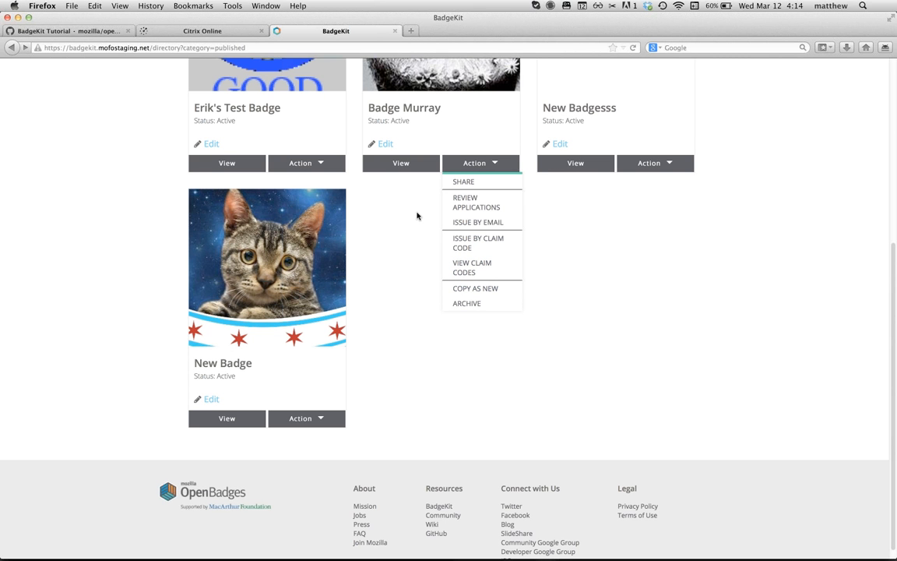
{"action": "scroll", "coordinate": [421, 250], "scroll_direction": "down", "scroll_amount": 1}
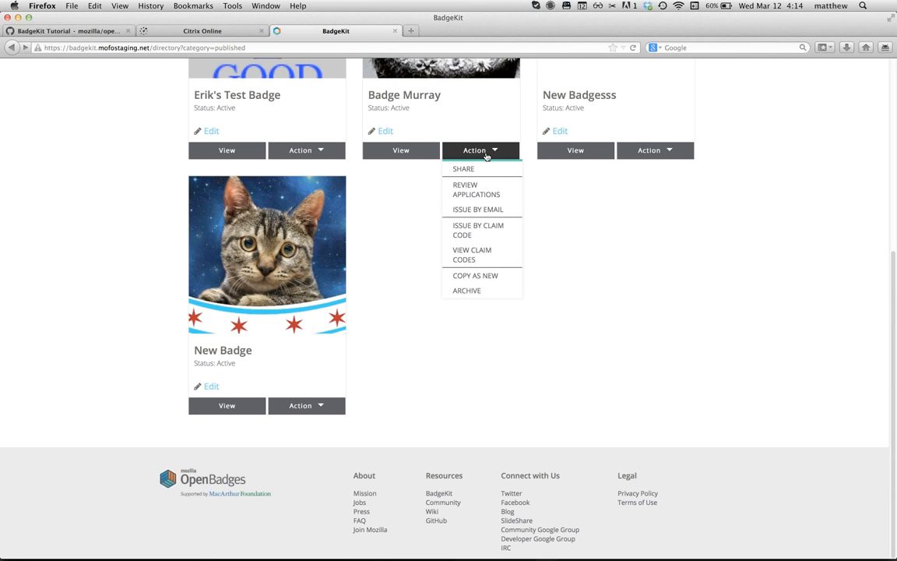
{"action": "left_click", "coordinate": [510, 160]}
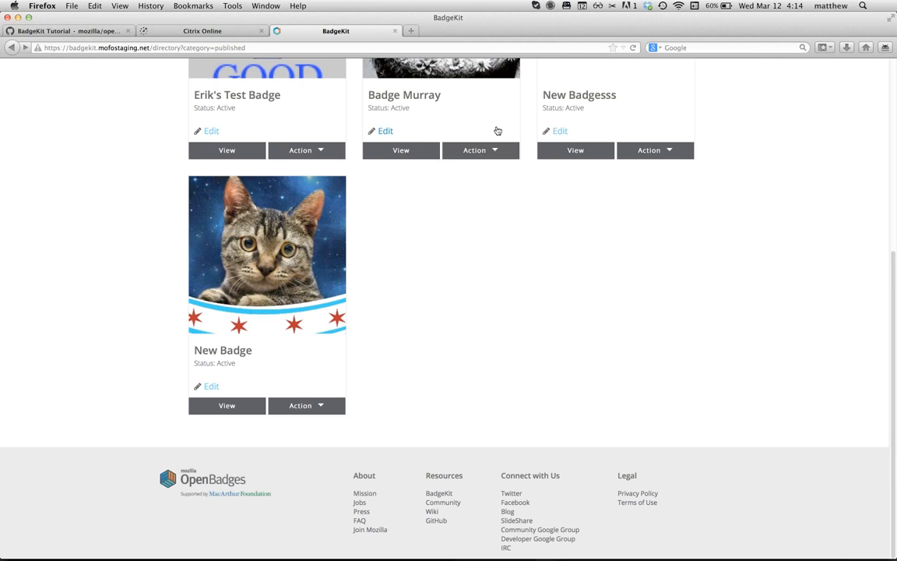
{"action": "scroll", "coordinate": [497, 133], "scroll_direction": "up", "scroll_amount": 5}
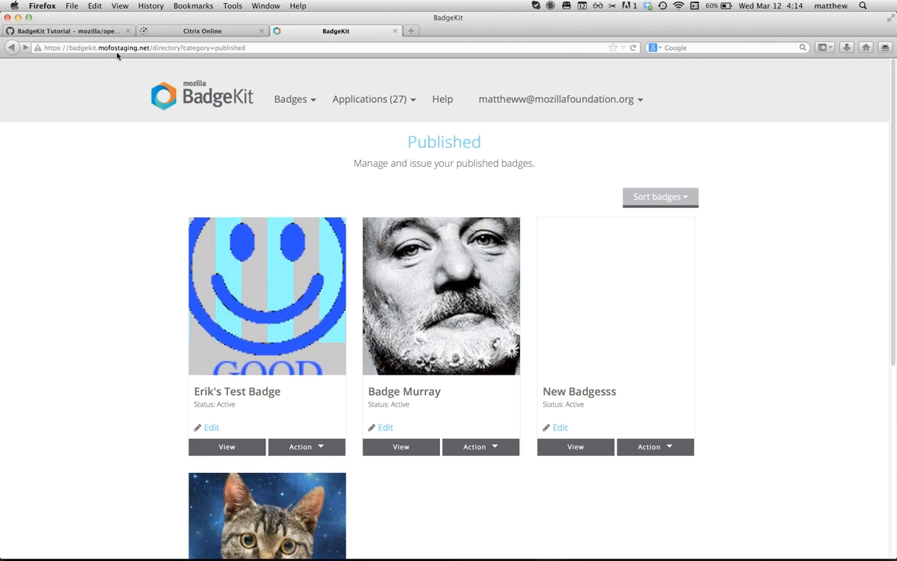
Step: Scroll the tutorial wiki from Archive down to Visual, then return to BadgeKit's Published page
{"action": "left_click", "coordinate": [75, 29]}
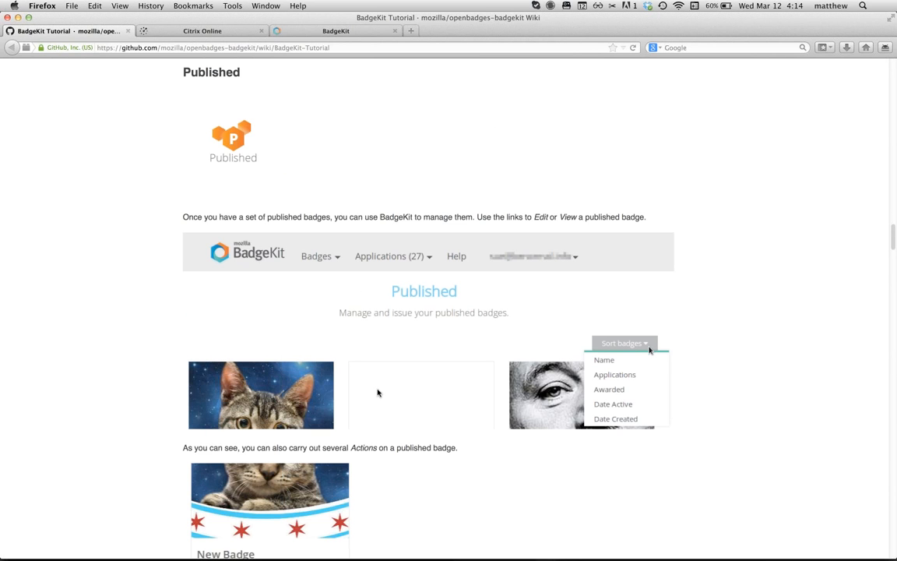
{"action": "scroll", "coordinate": [378, 392], "scroll_direction": "down", "scroll_amount": 5}
{"action": "scroll", "coordinate": [378, 392], "scroll_direction": "down", "scroll_amount": 5}
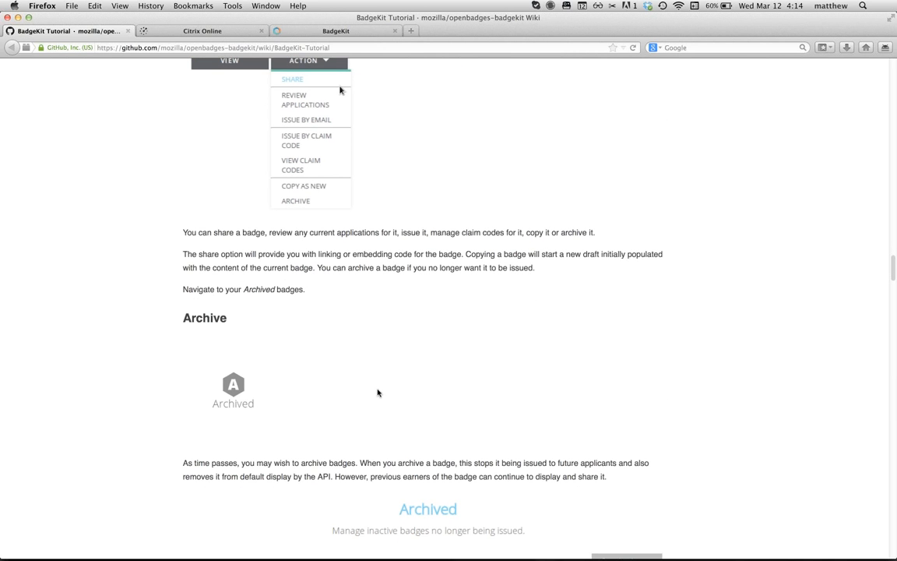
{"action": "scroll", "coordinate": [378, 392], "scroll_direction": "down", "scroll_amount": 10}
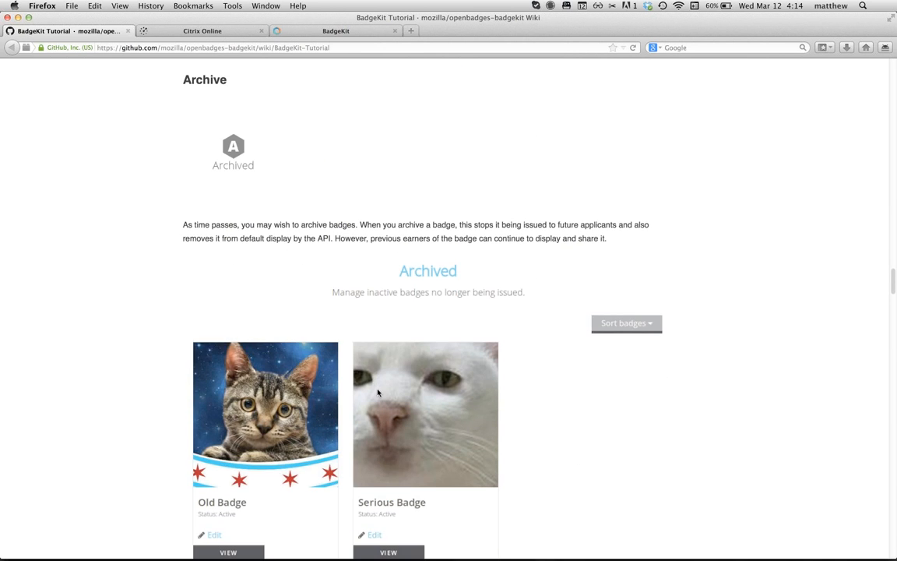
{"action": "scroll", "coordinate": [377, 392], "scroll_direction": "down", "scroll_amount": 7}
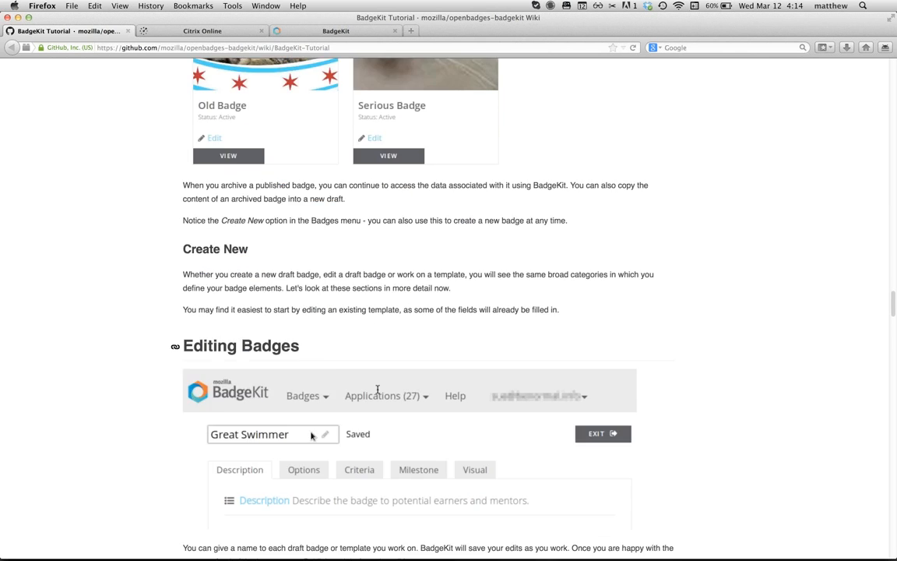
{"action": "scroll", "coordinate": [378, 392], "scroll_direction": "down", "scroll_amount": 15}
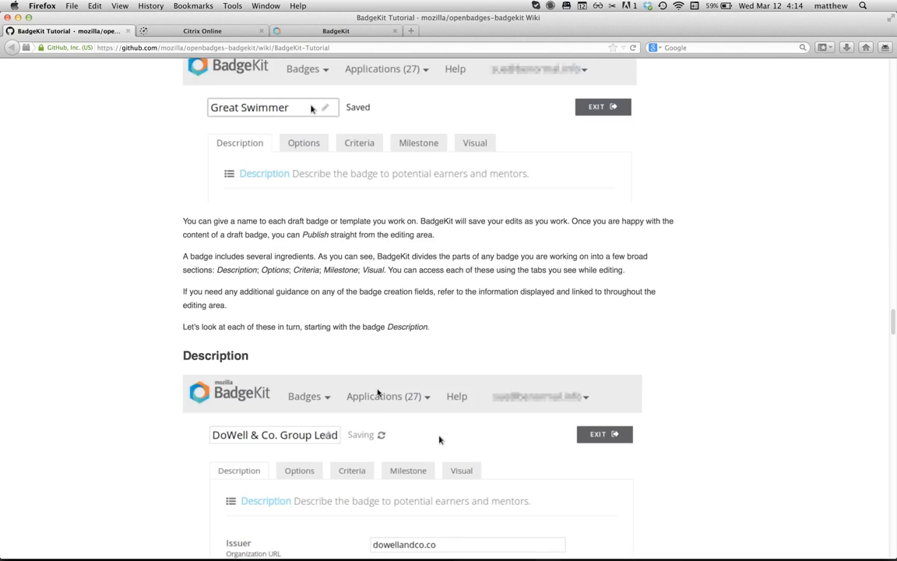
{"action": "scroll", "coordinate": [378, 393], "scroll_direction": "down", "scroll_amount": 20}
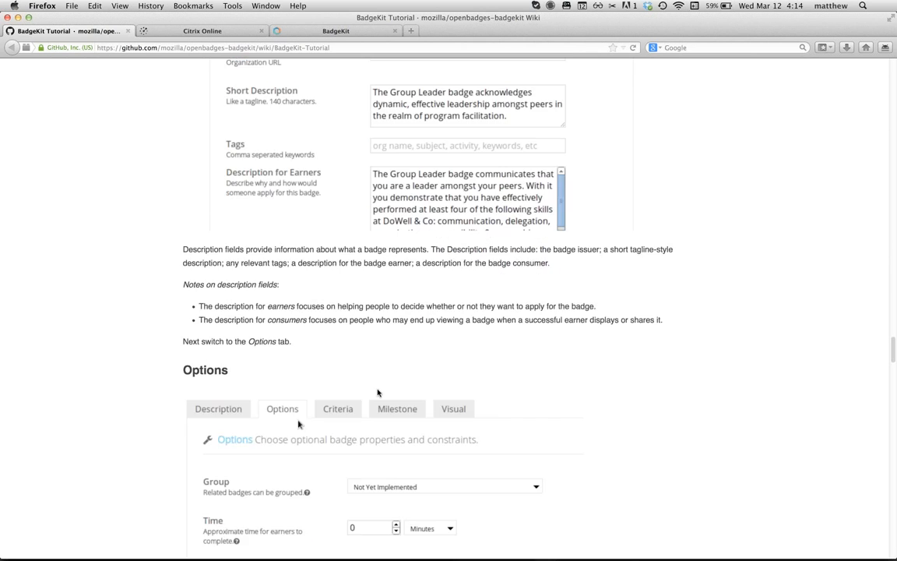
{"action": "scroll", "coordinate": [378, 392], "scroll_direction": "down", "scroll_amount": 6}
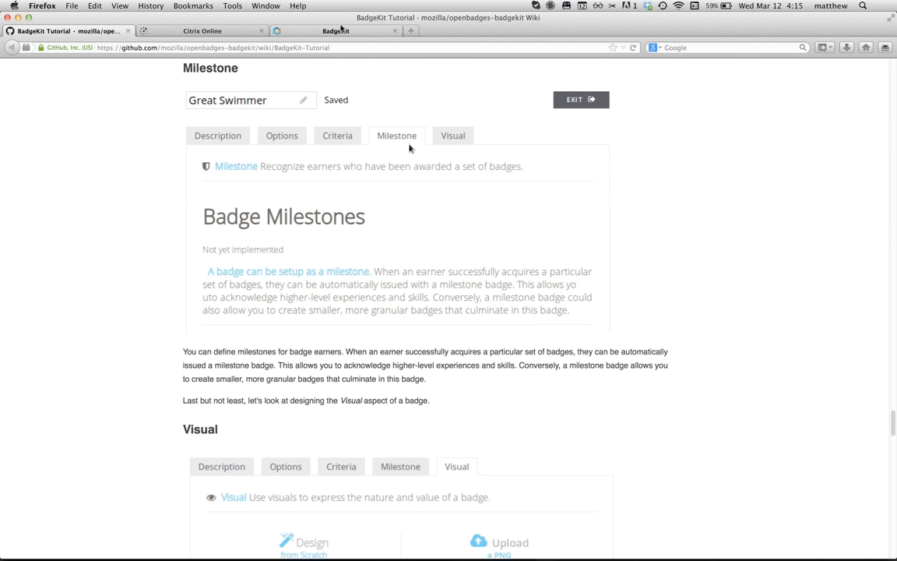
{"action": "left_click", "coordinate": [309, 29]}
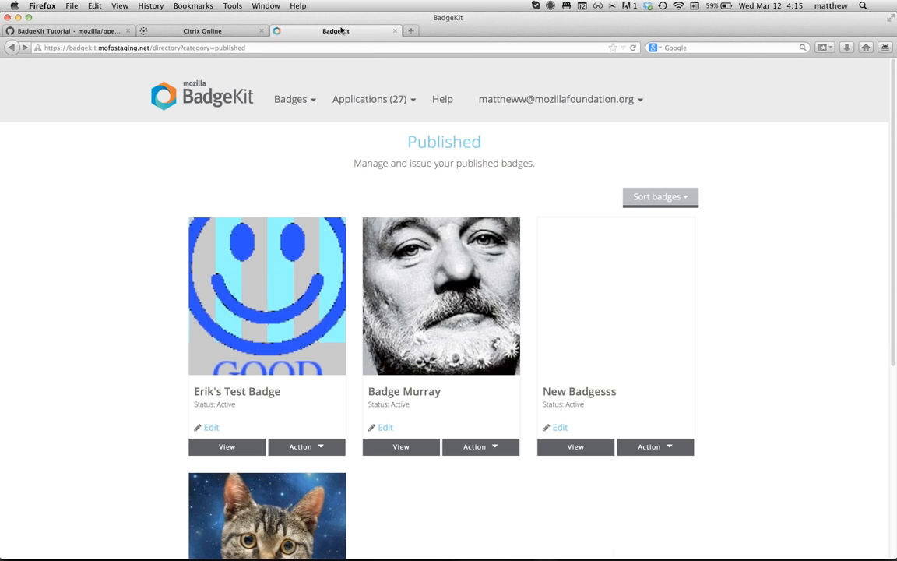
Step: Open BadgeKit's Help page and scroll through the Frequently Asked Questions, then back up
{"action": "left_click", "coordinate": [447, 98]}
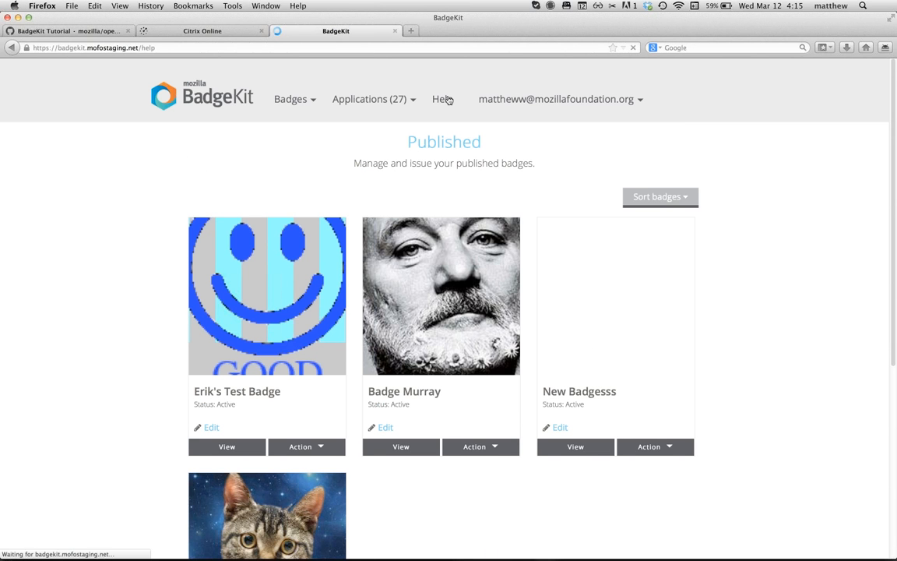
{"action": "scroll", "coordinate": [193, 353], "scroll_direction": "down", "scroll_amount": 1}
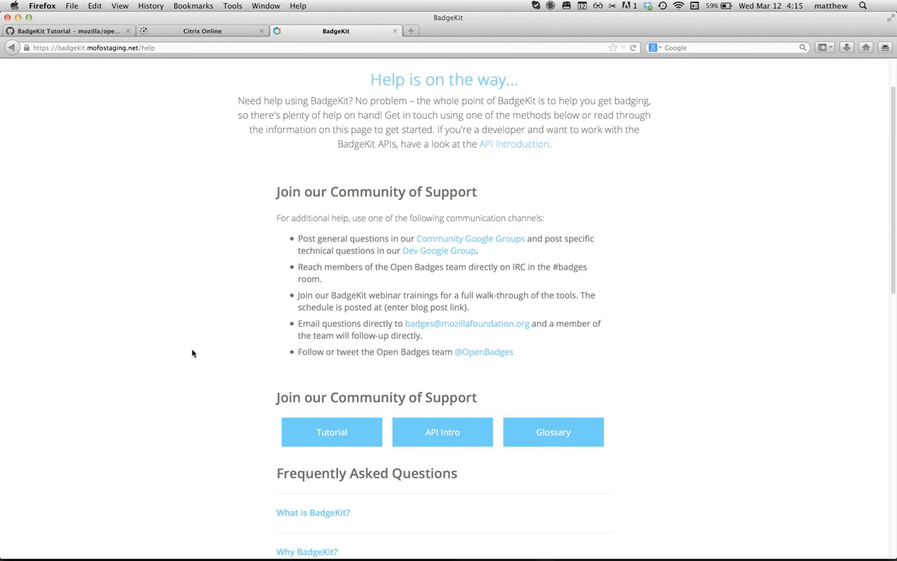
{"action": "scroll", "coordinate": [193, 353], "scroll_direction": "down", "scroll_amount": 2}
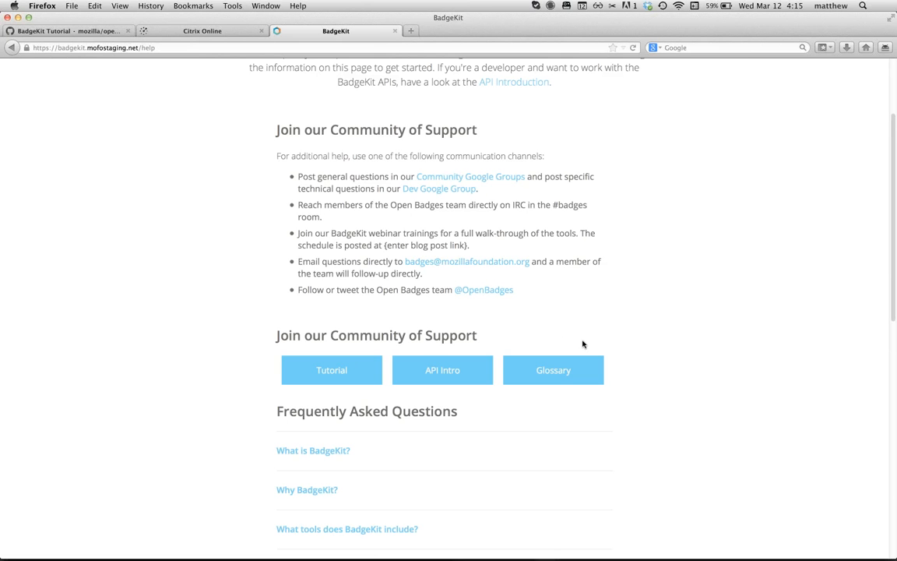
{"action": "scroll", "coordinate": [531, 316], "scroll_direction": "down", "scroll_amount": 3}
{"action": "scroll", "coordinate": [532, 317], "scroll_direction": "down", "scroll_amount": 2}
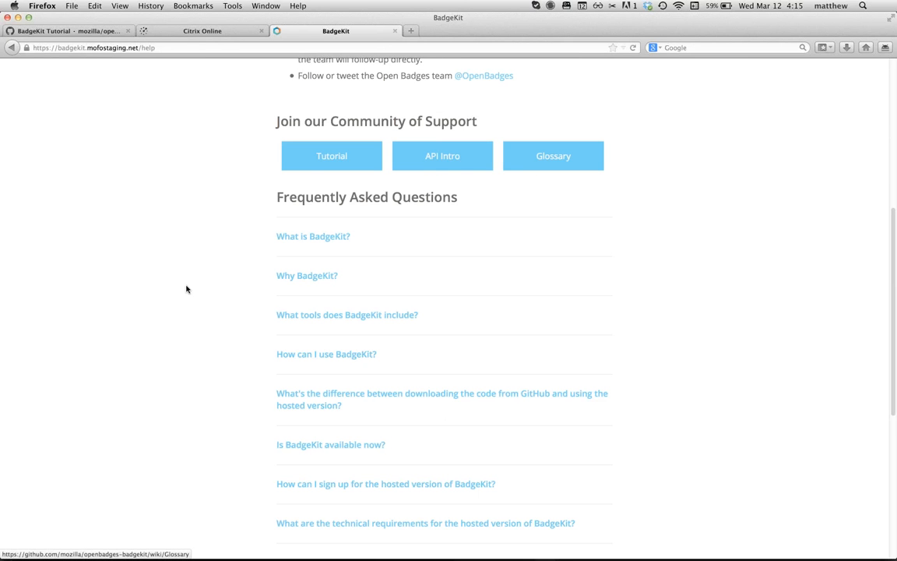
{"action": "scroll", "coordinate": [108, 314], "scroll_direction": "down", "scroll_amount": 1}
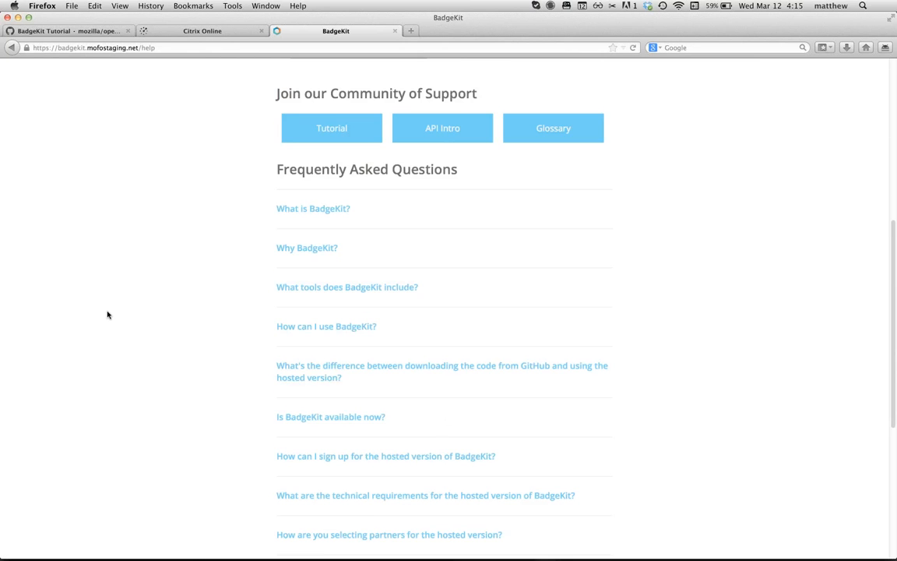
{"action": "scroll", "coordinate": [107, 315], "scroll_direction": "down", "scroll_amount": 8}
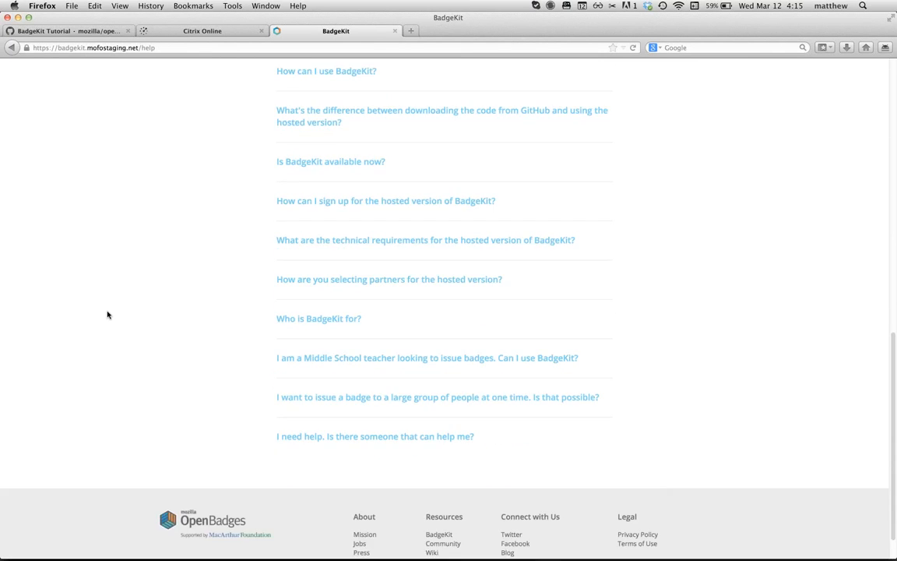
{"action": "scroll", "coordinate": [108, 315], "scroll_direction": "up", "scroll_amount": 20}
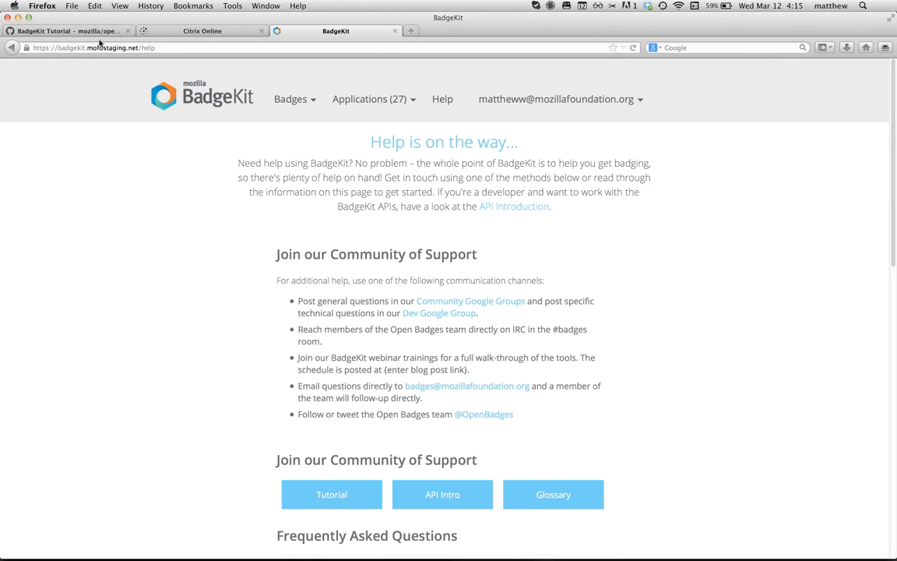
Step: Scroll the BadgeKit Tutorial wiki past Applications to the Account Settings Profile and Notification screenshots
{"action": "left_click", "coordinate": [77, 32]}
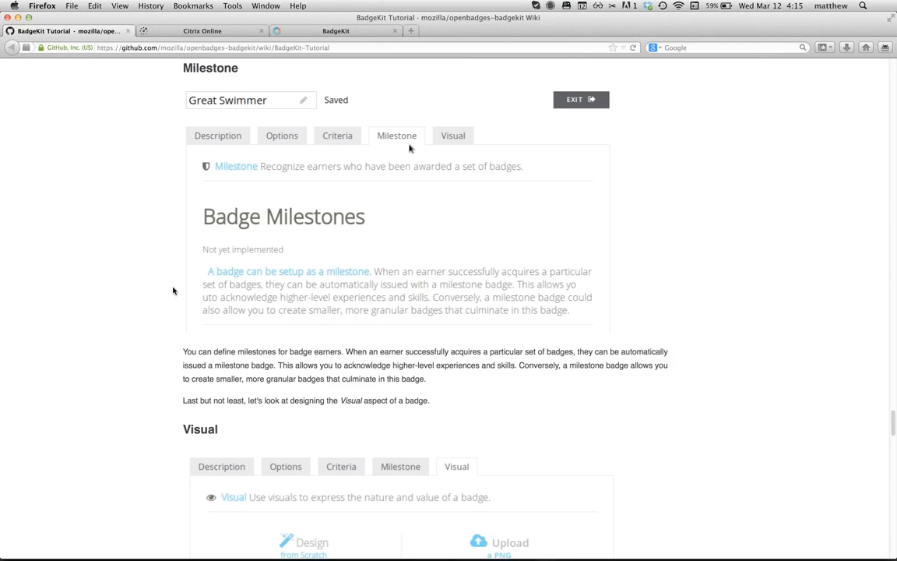
{"action": "scroll", "coordinate": [173, 291], "scroll_direction": "down", "scroll_amount": 1}
{"action": "scroll", "coordinate": [173, 290], "scroll_direction": "down", "scroll_amount": 3}
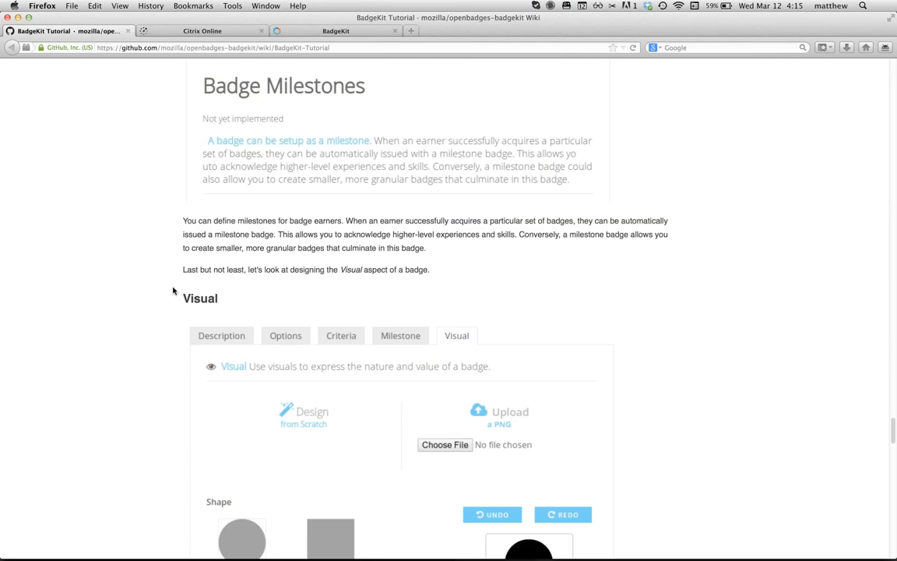
{"action": "scroll", "coordinate": [173, 291], "scroll_direction": "down", "scroll_amount": 2}
{"action": "scroll", "coordinate": [173, 290], "scroll_direction": "down", "scroll_amount": 1}
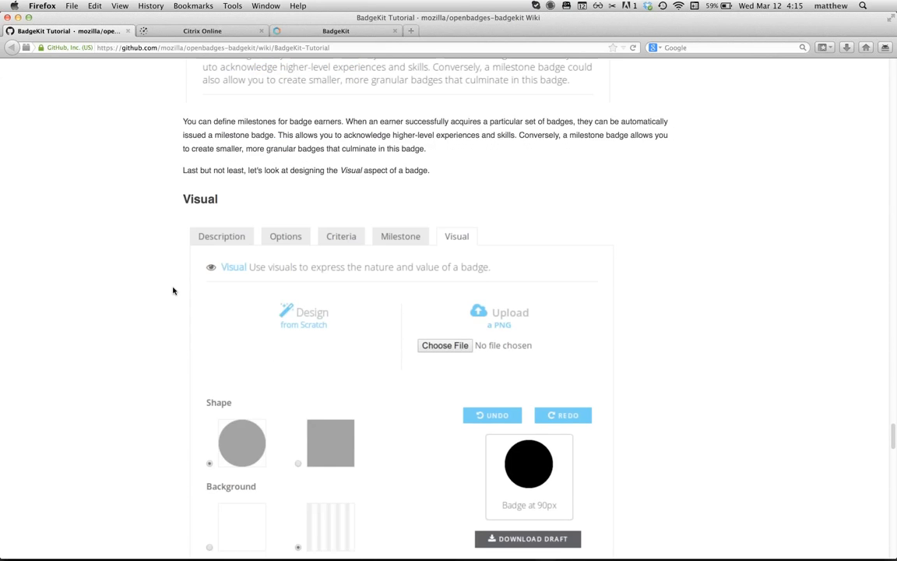
{"action": "scroll", "coordinate": [173, 291], "scroll_direction": "down", "scroll_amount": 5}
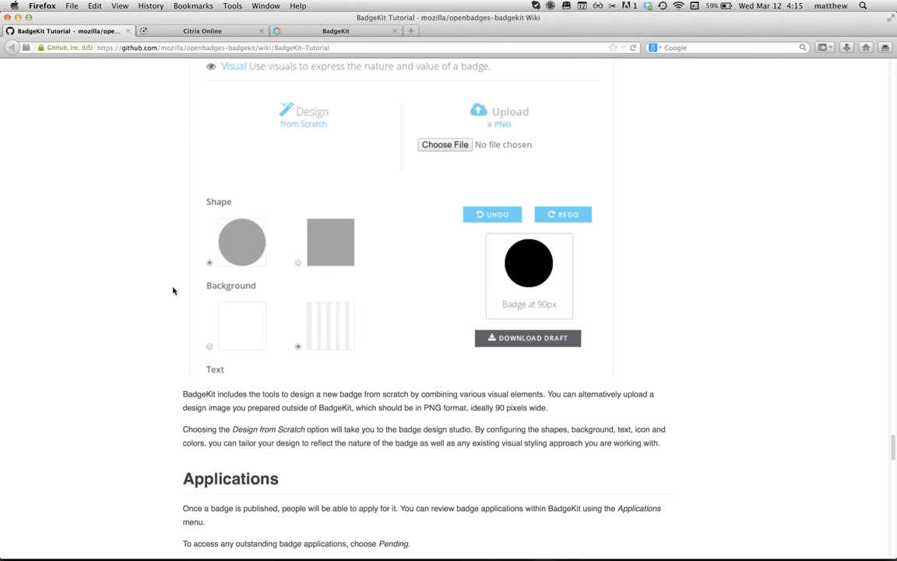
{"action": "scroll", "coordinate": [173, 290], "scroll_direction": "down", "scroll_amount": 3}
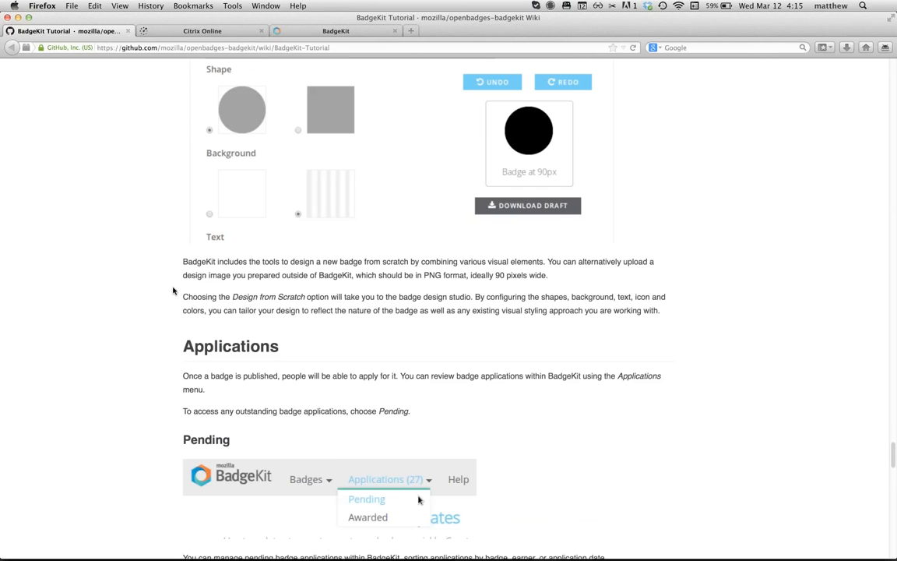
{"action": "scroll", "coordinate": [173, 291], "scroll_direction": "down", "scroll_amount": 1}
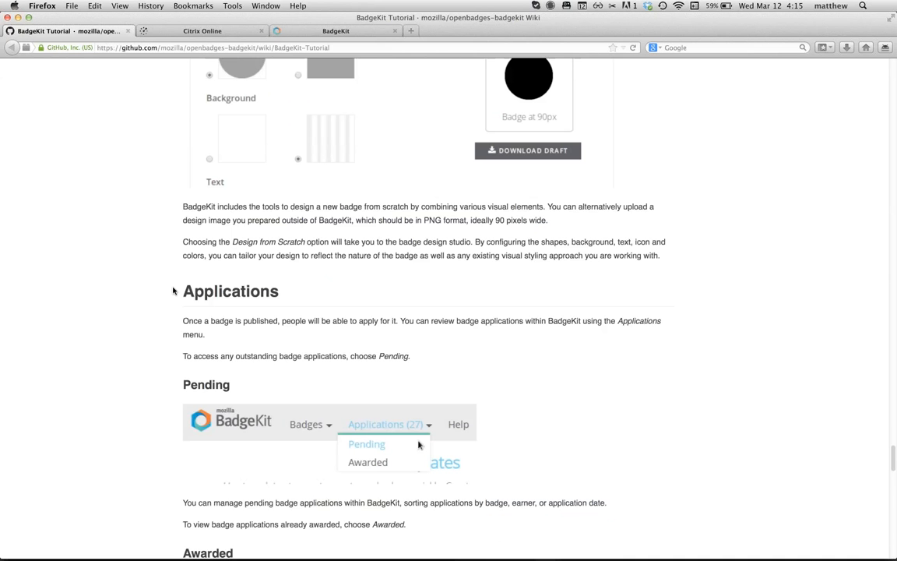
{"action": "scroll", "coordinate": [173, 291], "scroll_direction": "down", "scroll_amount": 4}
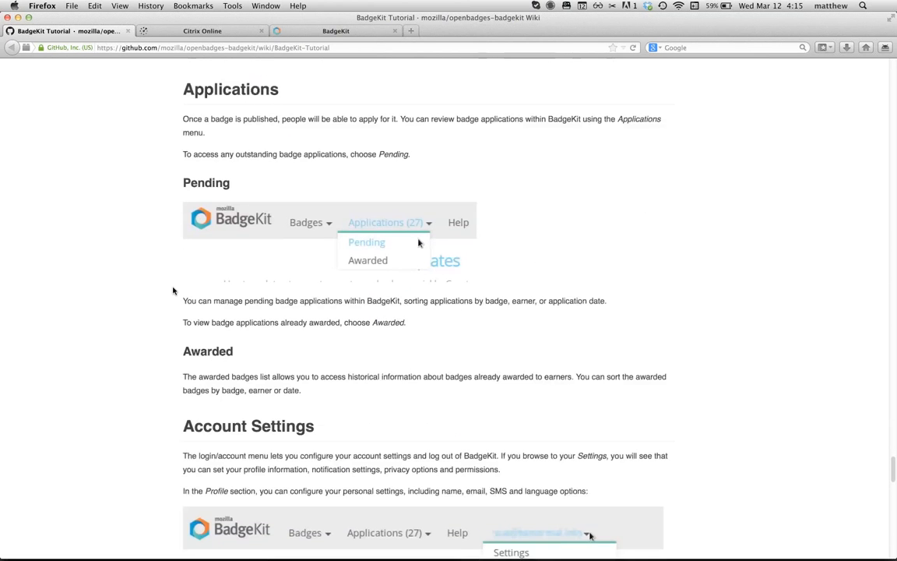
{"action": "scroll", "coordinate": [173, 291], "scroll_direction": "down", "scroll_amount": 1}
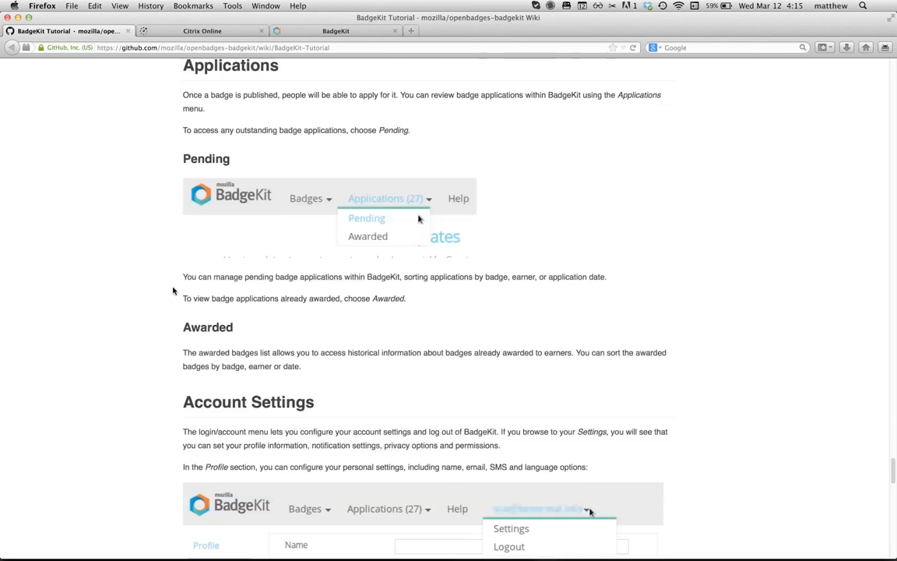
{"action": "scroll", "coordinate": [172, 291], "scroll_direction": "up", "scroll_amount": 1}
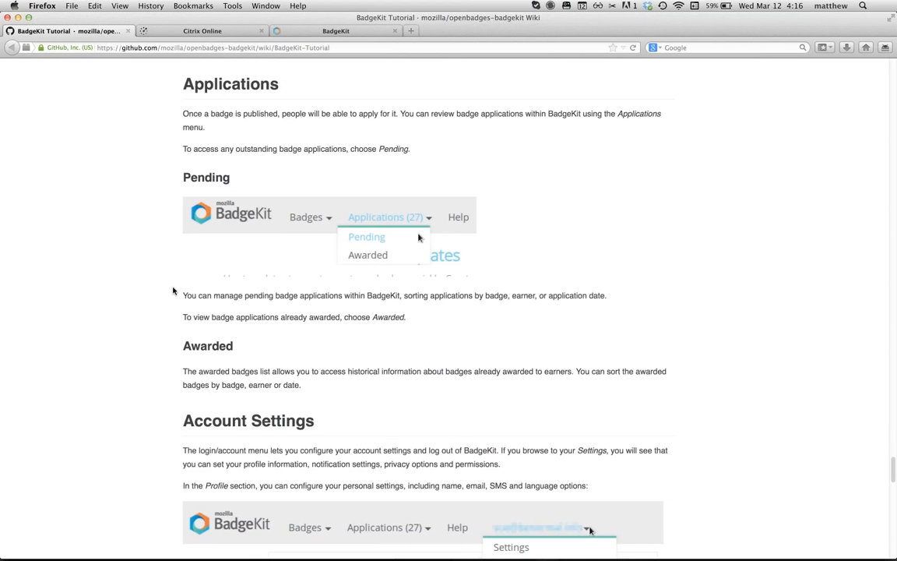
{"action": "scroll", "coordinate": [173, 291], "scroll_direction": "down", "scroll_amount": 4}
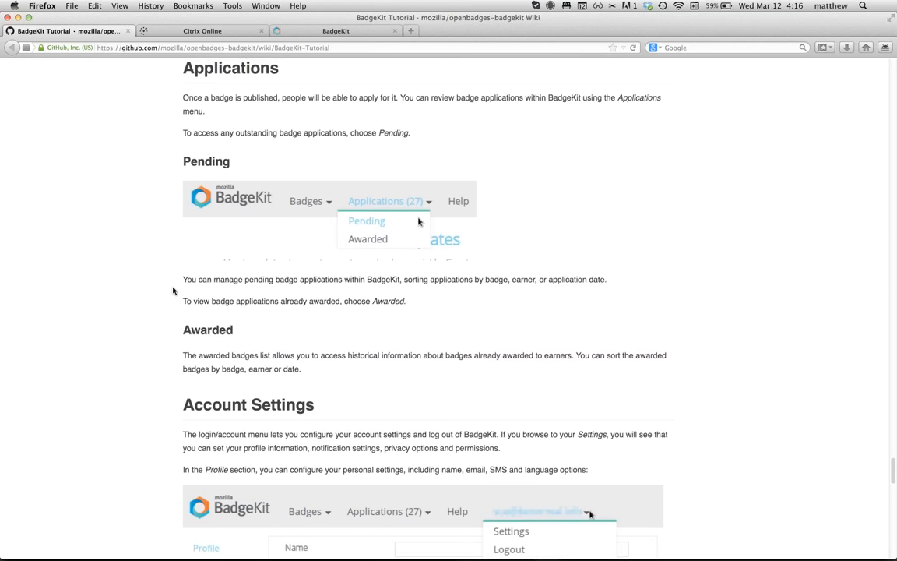
{"action": "scroll", "coordinate": [173, 290], "scroll_direction": "down", "scroll_amount": 7}
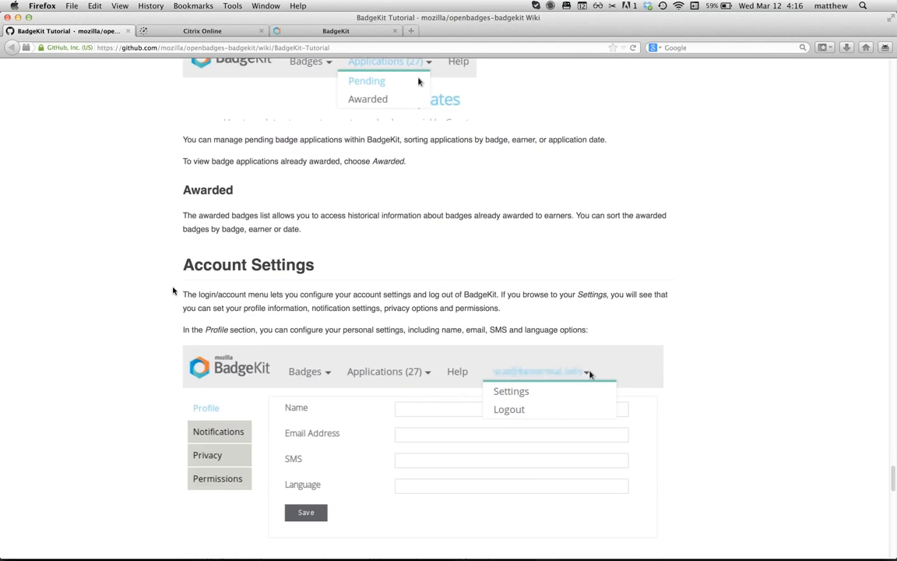
{"action": "scroll", "coordinate": [173, 290], "scroll_direction": "up", "scroll_amount": 5}
{"action": "scroll", "coordinate": [173, 291], "scroll_direction": "down", "scroll_amount": 9}
{"action": "scroll", "coordinate": [173, 291], "scroll_direction": "down", "scroll_amount": 14}
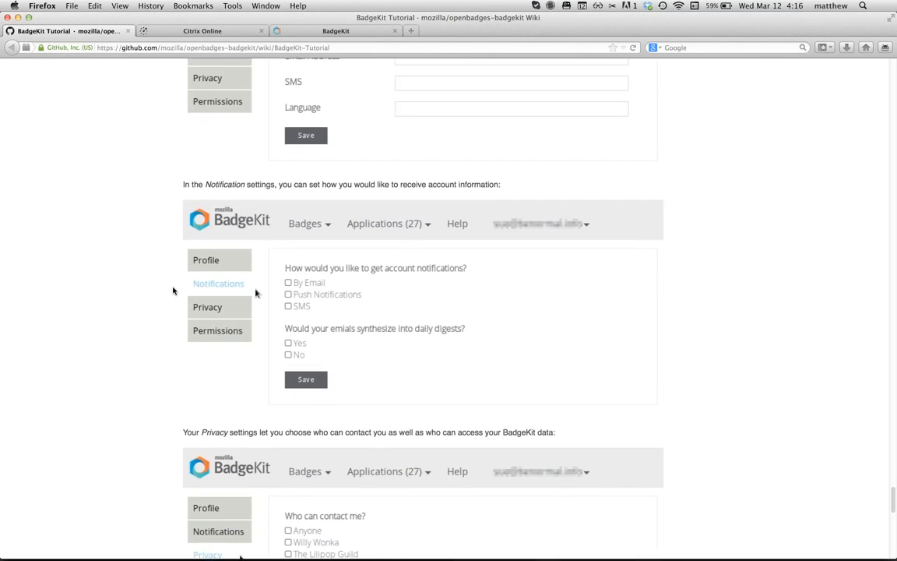
{"action": "scroll", "coordinate": [173, 290], "scroll_direction": "up", "scroll_amount": 4}
Step: Return to BadgeKit and choose Pending from the Applications dropdown
{"action": "left_click", "coordinate": [311, 30]}
{"action": "mouse_move", "coordinate": [366, 96]}
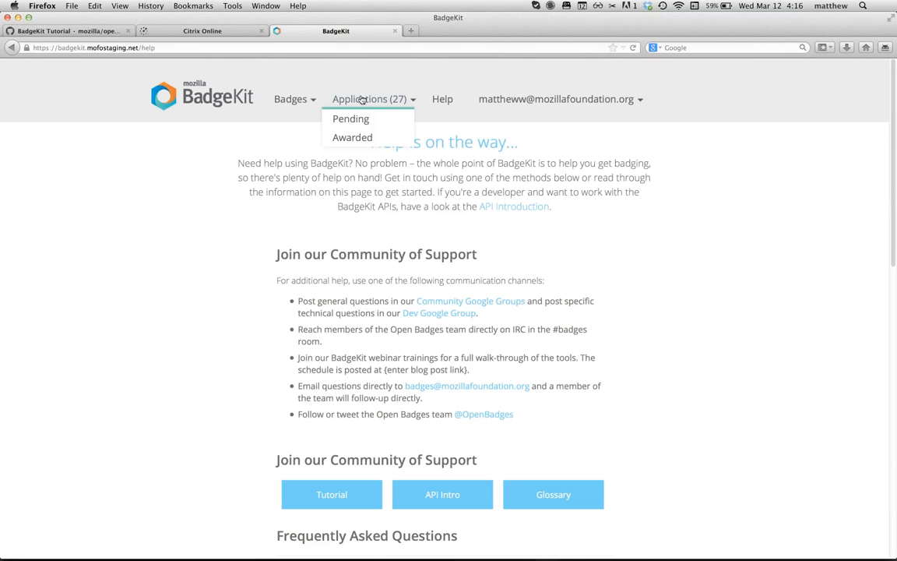
{"action": "left_click", "coordinate": [351, 120]}
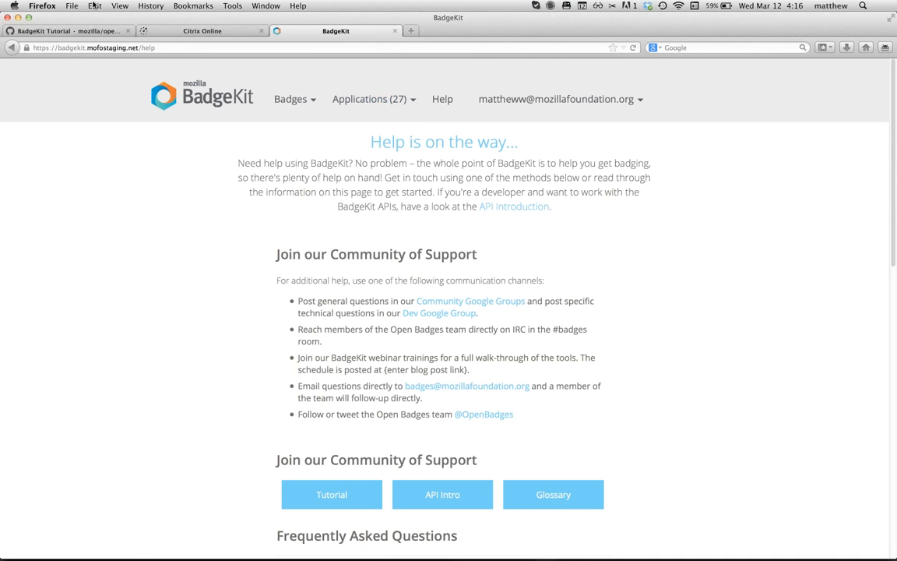
Step: Scroll the BadgeKit Tutorial wiki down to the badge life cycle diagram and Templates screenshot
{"action": "left_click", "coordinate": [75, 31]}
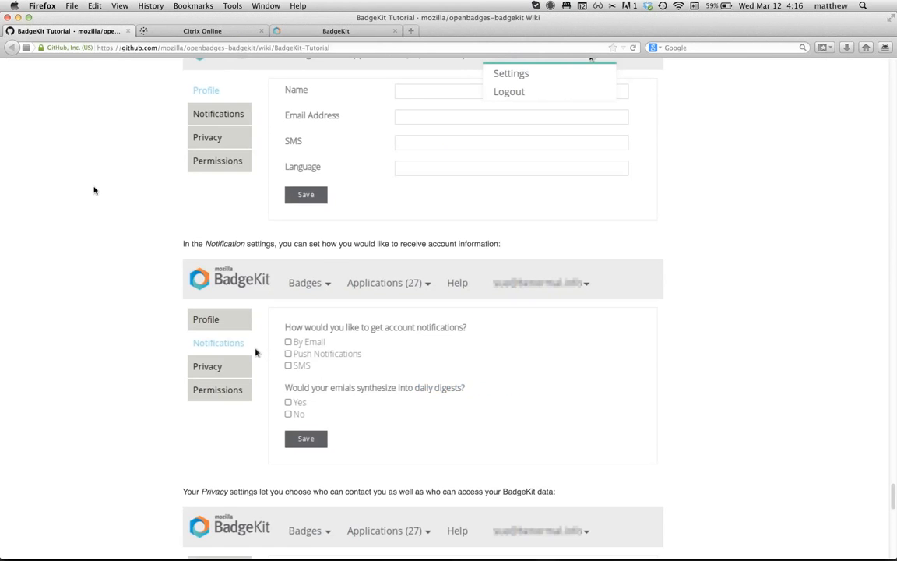
{"action": "scroll", "coordinate": [95, 194], "scroll_direction": "up", "scroll_amount": 1}
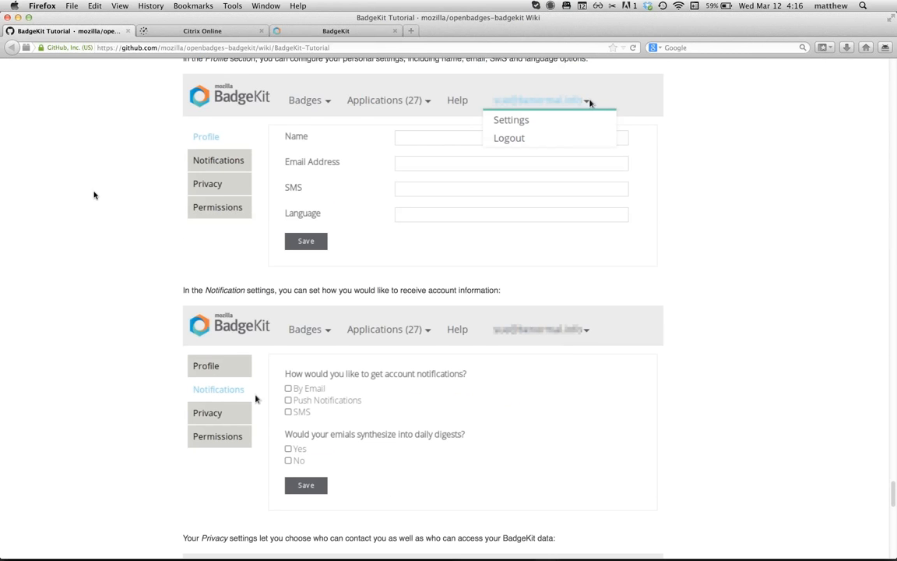
{"action": "scroll", "coordinate": [94, 194], "scroll_direction": "up", "scroll_amount": 1}
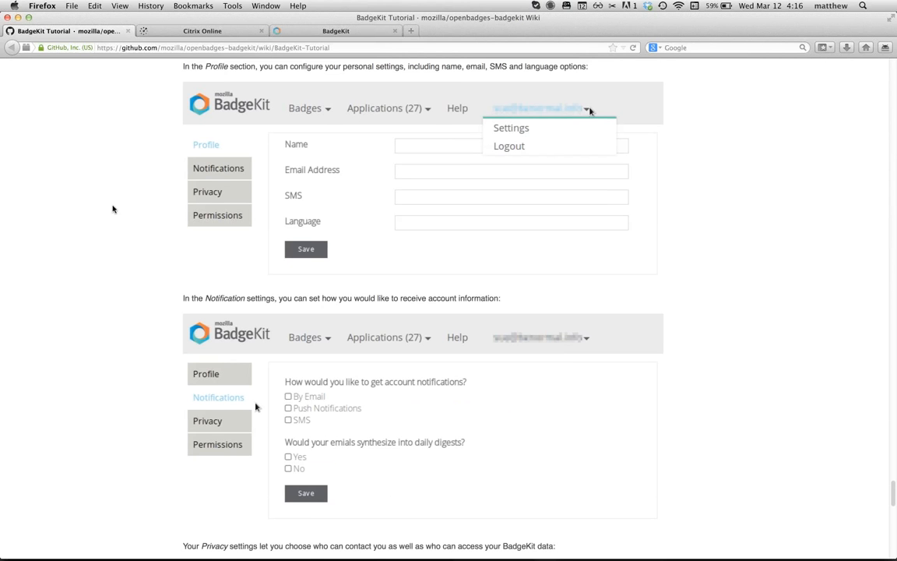
{"action": "scroll", "coordinate": [114, 215], "scroll_direction": "down", "scroll_amount": 1}
{"action": "scroll", "coordinate": [113, 215], "scroll_direction": "down", "scroll_amount": 2}
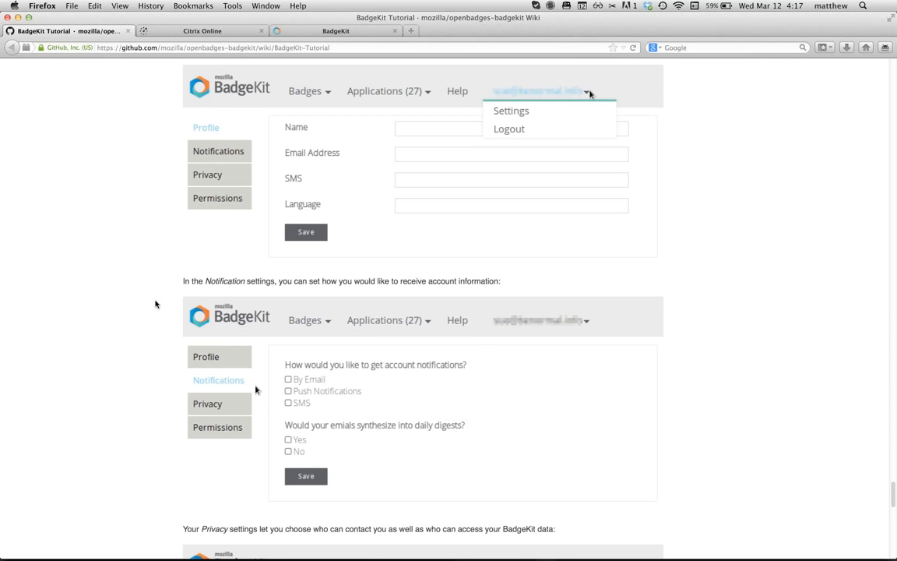
{"action": "scroll", "coordinate": [240, 295], "scroll_direction": "down", "scroll_amount": 1}
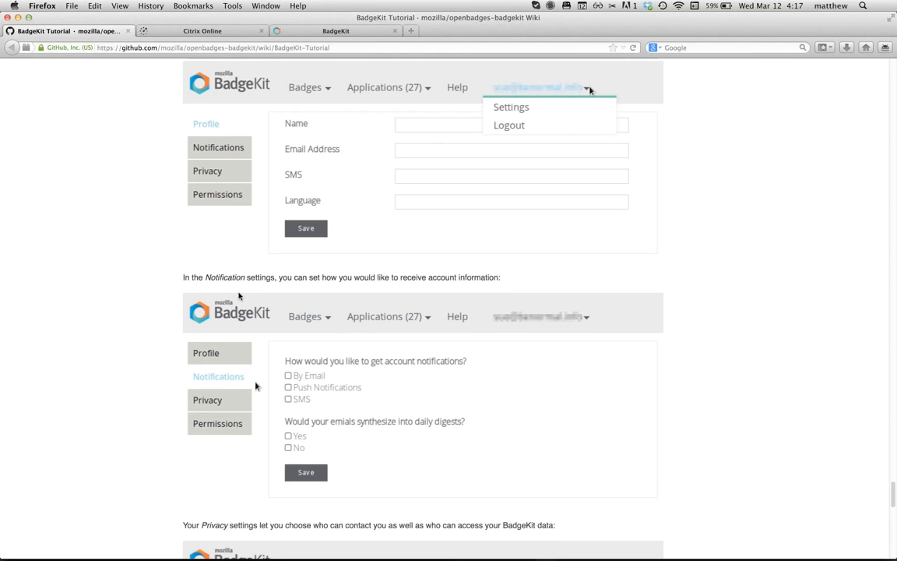
{"action": "scroll", "coordinate": [240, 296], "scroll_direction": "down", "scroll_amount": 3}
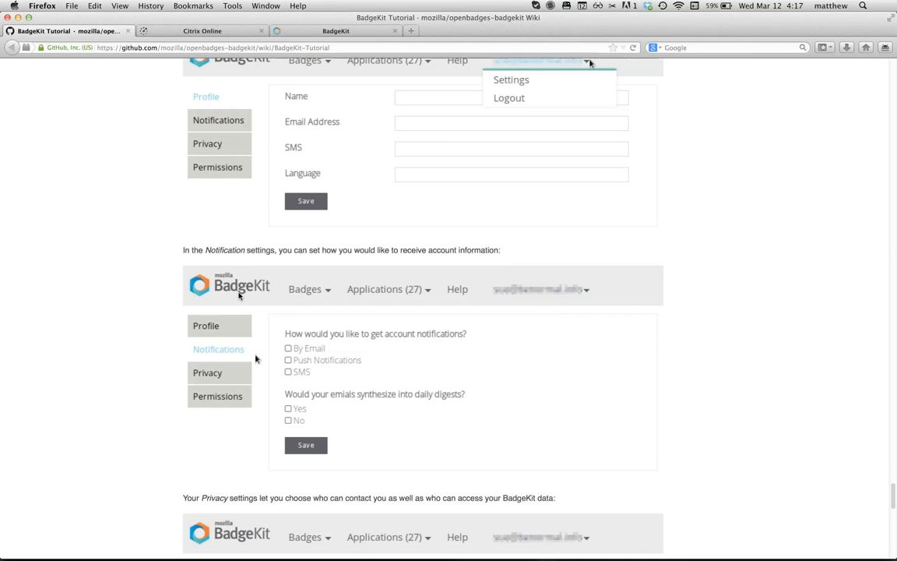
{"action": "scroll", "coordinate": [239, 295], "scroll_direction": "down", "scroll_amount": 8}
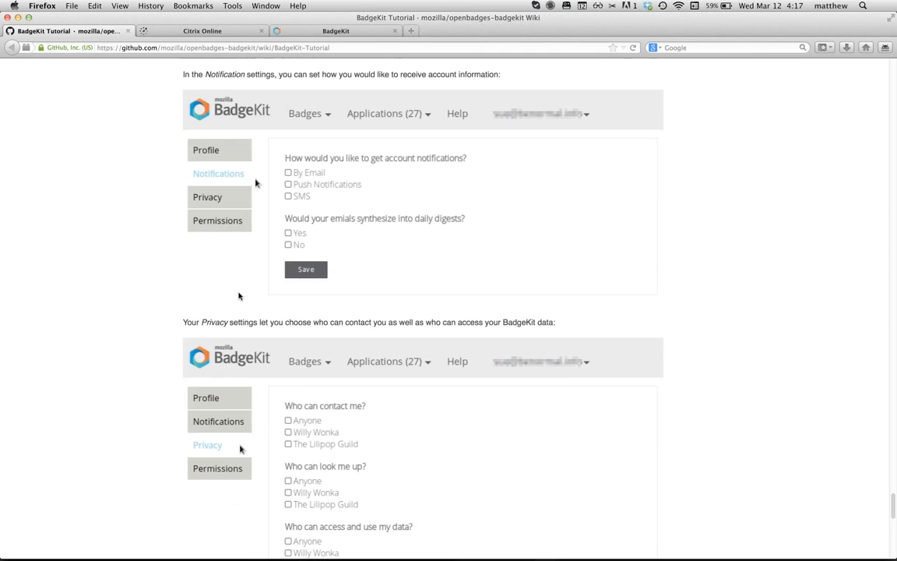
{"action": "scroll", "coordinate": [239, 295], "scroll_direction": "up", "scroll_amount": 5}
{"action": "scroll", "coordinate": [240, 295], "scroll_direction": "up", "scroll_amount": 5}
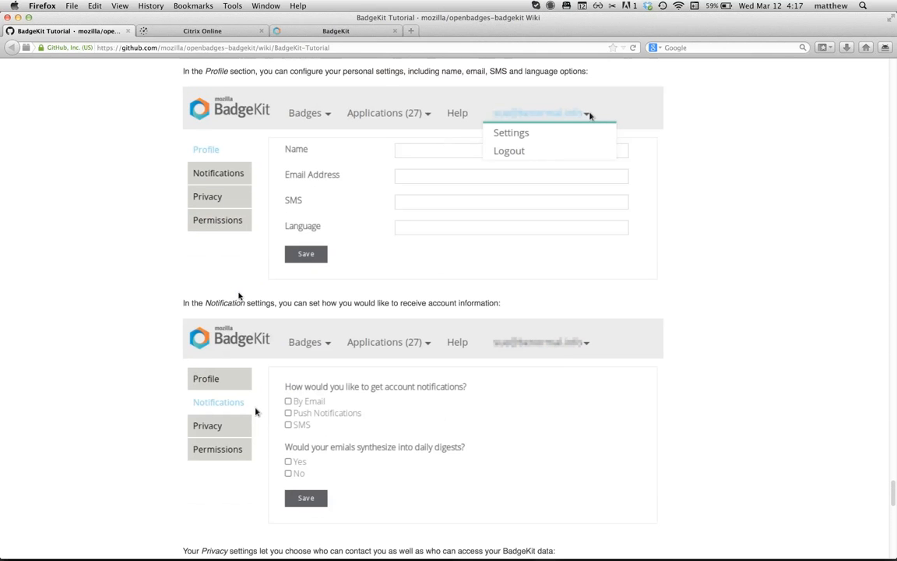
{"action": "scroll", "coordinate": [239, 295], "scroll_direction": "up", "scroll_amount": 2}
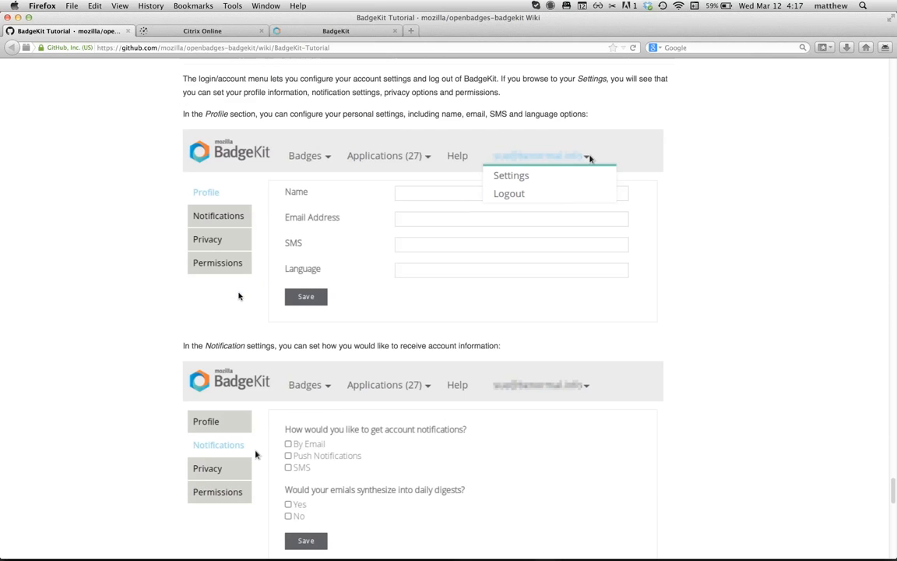
{"action": "scroll", "coordinate": [239, 295], "scroll_direction": "up", "scroll_amount": 1}
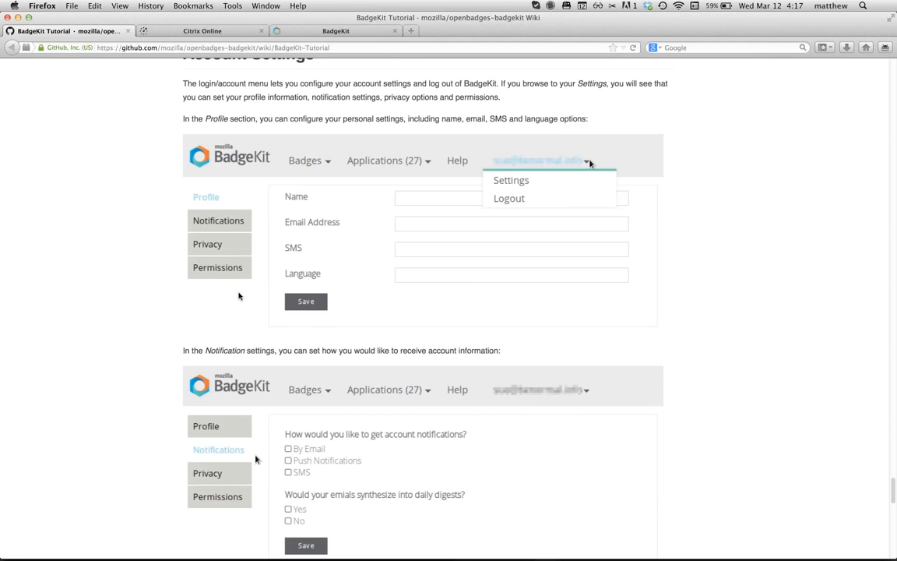
{"action": "scroll", "coordinate": [239, 295], "scroll_direction": "down", "scroll_amount": 1}
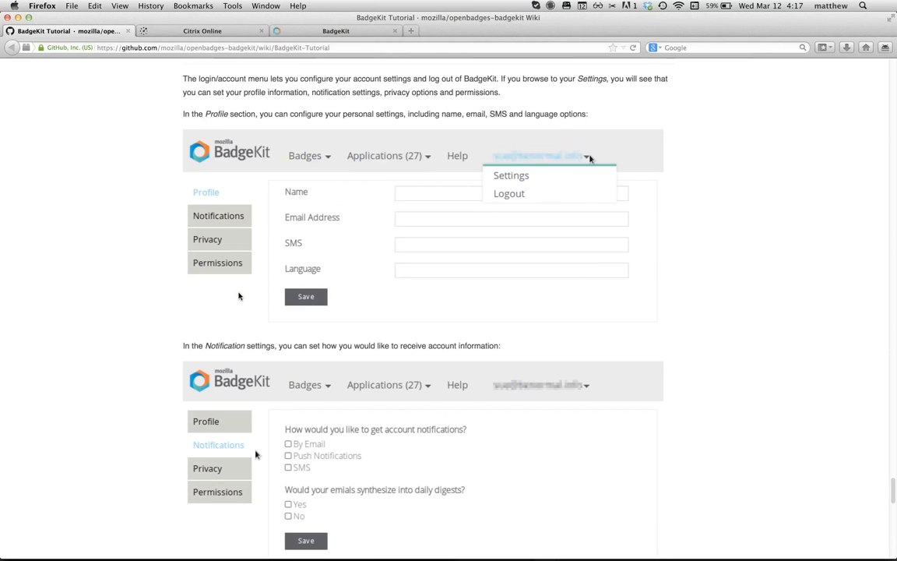
{"action": "scroll", "coordinate": [240, 295], "scroll_direction": "down", "scroll_amount": 5}
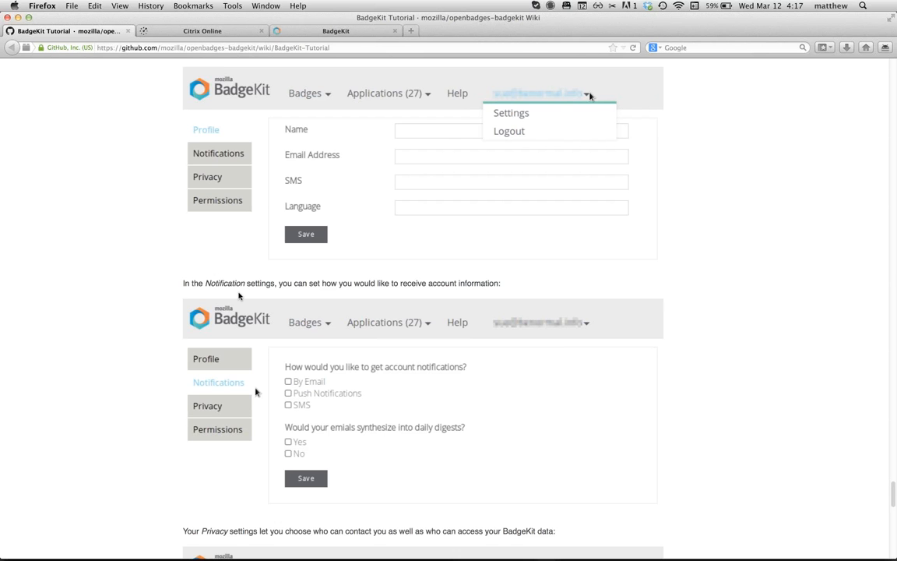
{"action": "scroll", "coordinate": [238, 319], "scroll_direction": "down", "scroll_amount": 6}
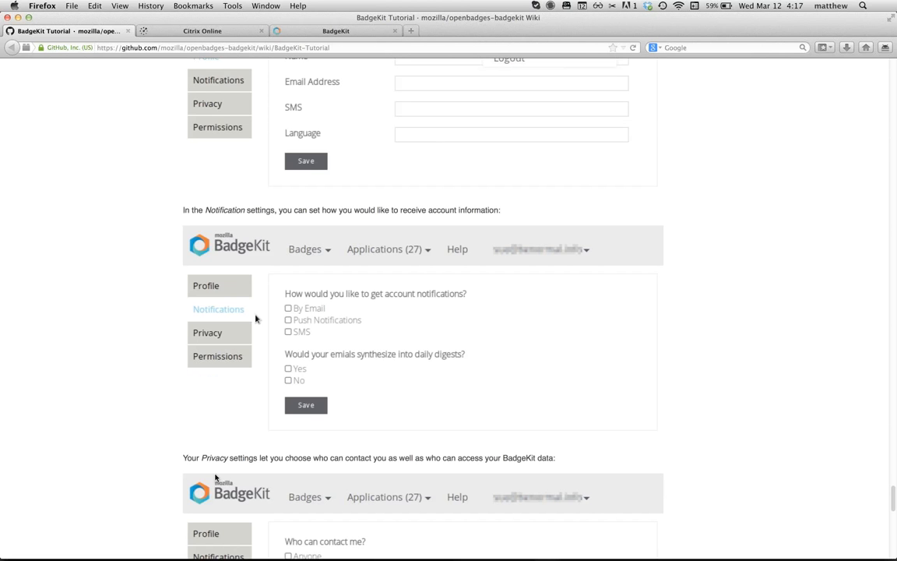
{"action": "scroll", "coordinate": [413, 369], "scroll_direction": "down", "scroll_amount": 12}
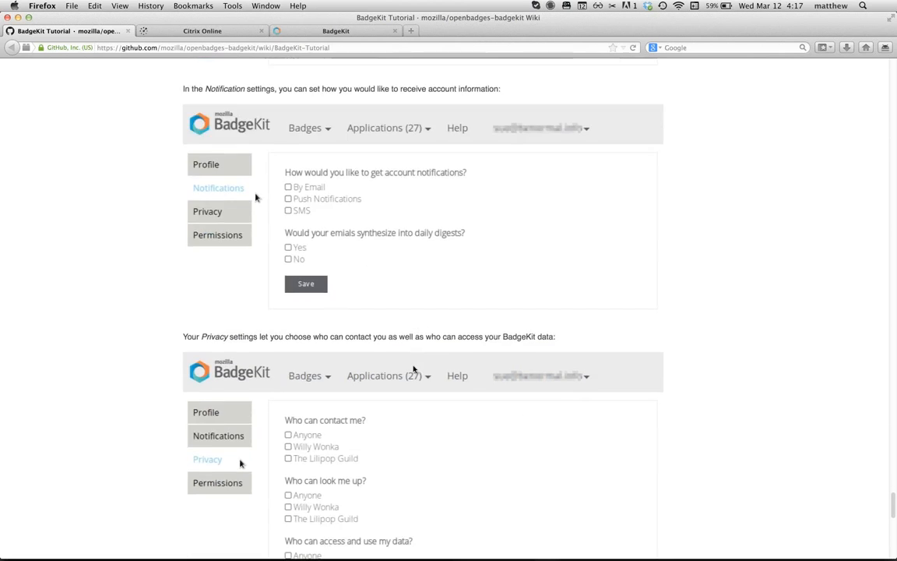
{"action": "scroll", "coordinate": [414, 369], "scroll_direction": "down", "scroll_amount": 13}
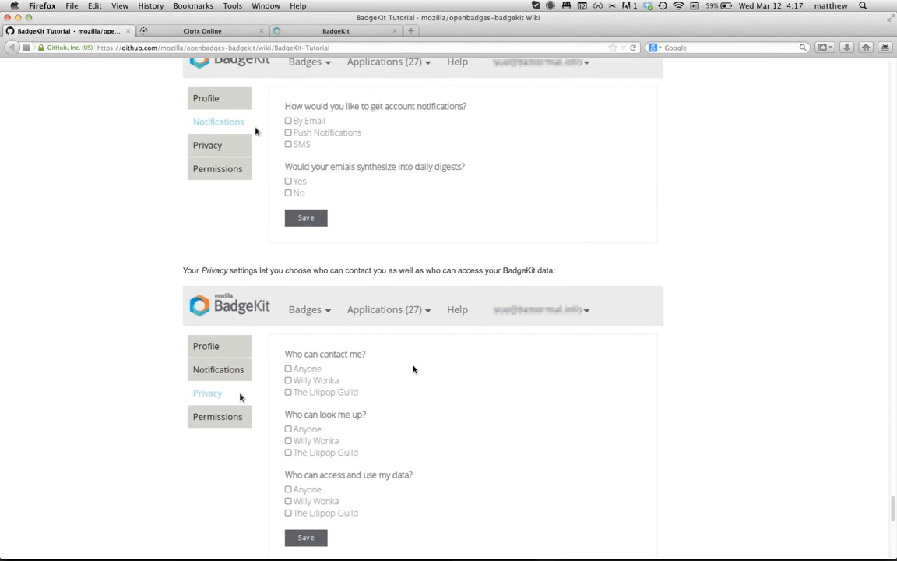
{"action": "scroll", "coordinate": [414, 370], "scroll_direction": "down", "scroll_amount": 15}
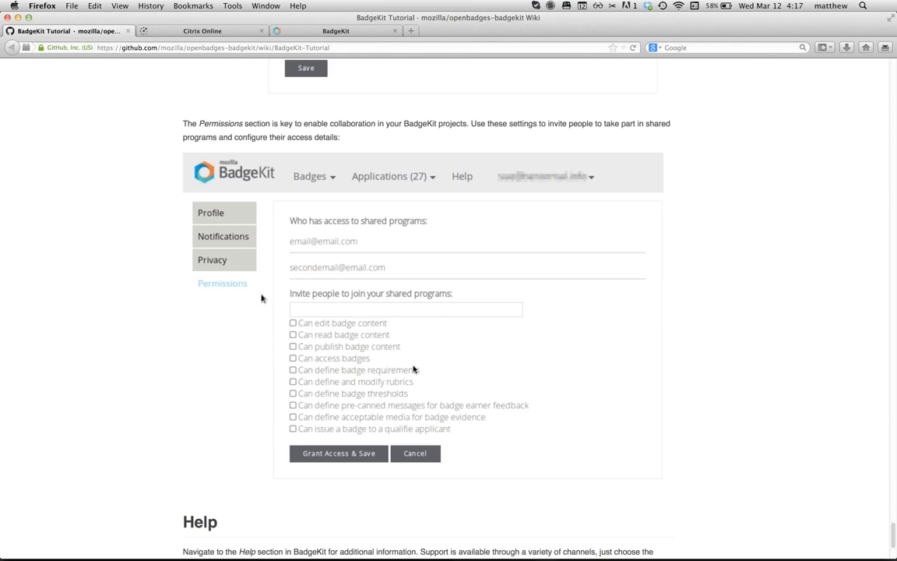
{"action": "scroll", "coordinate": [413, 369], "scroll_direction": "down", "scroll_amount": 7}
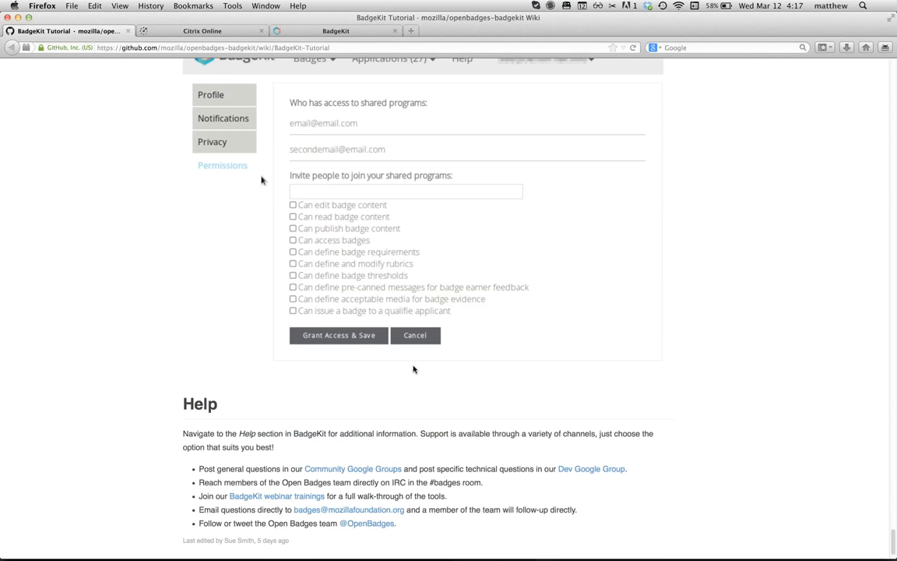
{"action": "scroll", "coordinate": [414, 369], "scroll_direction": "down", "scroll_amount": 4}
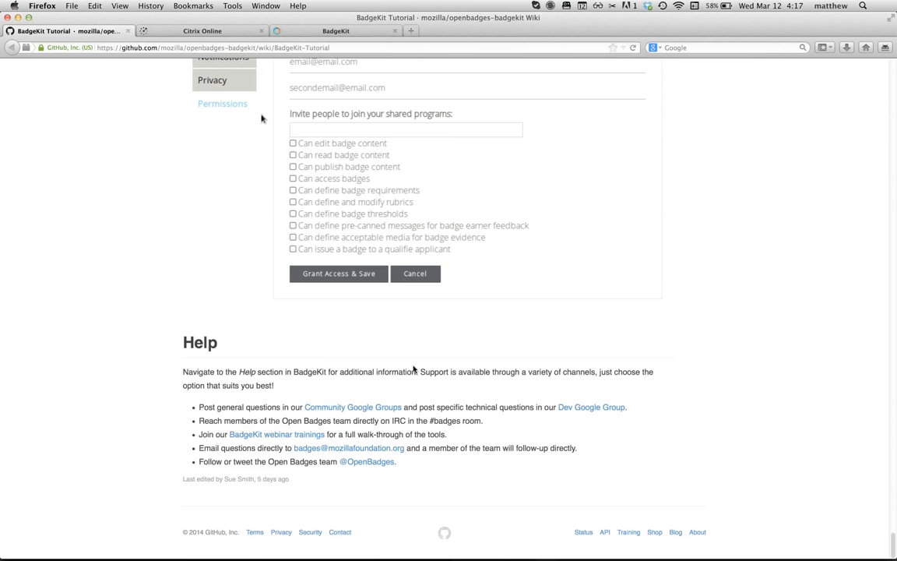
Step: Scroll back up to the tutorial's introduction and Login instructions
{"action": "scroll", "coordinate": [414, 369], "scroll_direction": "up", "scroll_amount": 20}
{"action": "scroll", "coordinate": [414, 369], "scroll_direction": "up", "scroll_amount": 15}
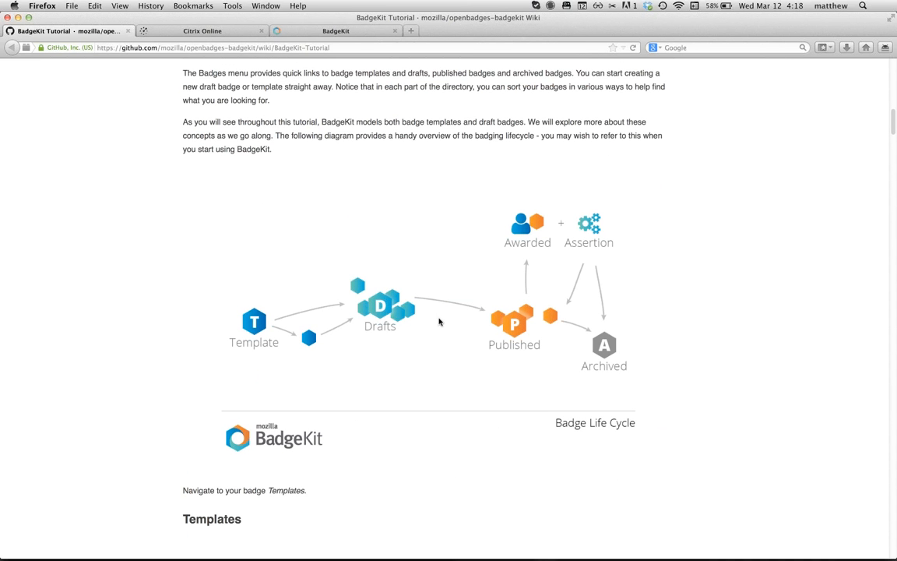
{"action": "scroll", "coordinate": [443, 148], "scroll_direction": "up", "scroll_amount": 1}
{"action": "scroll", "coordinate": [442, 150], "scroll_direction": "down", "scroll_amount": 10}
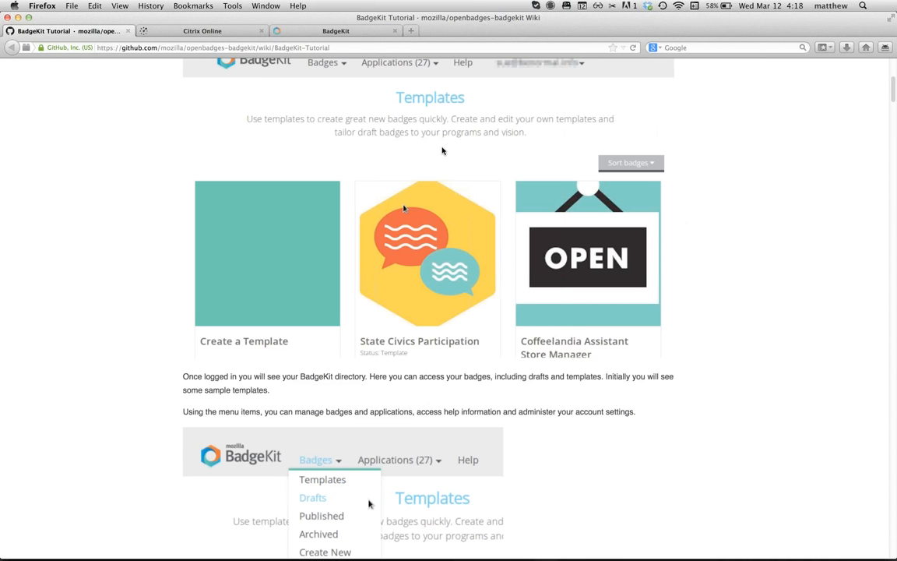
{"action": "scroll", "coordinate": [443, 150], "scroll_direction": "up", "scroll_amount": 1}
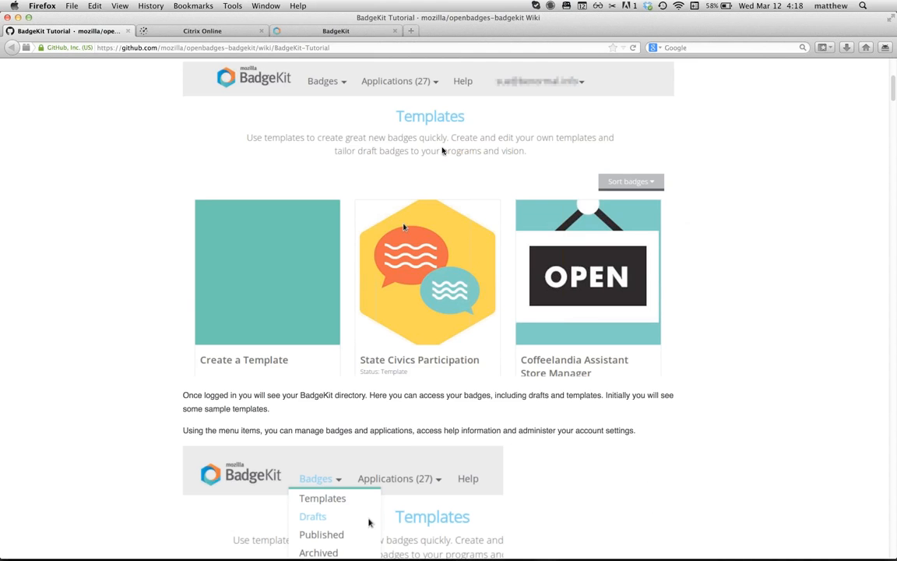
{"action": "scroll", "coordinate": [443, 150], "scroll_direction": "up", "scroll_amount": 8}
{"action": "scroll", "coordinate": [443, 150], "scroll_direction": "up", "scroll_amount": 5}
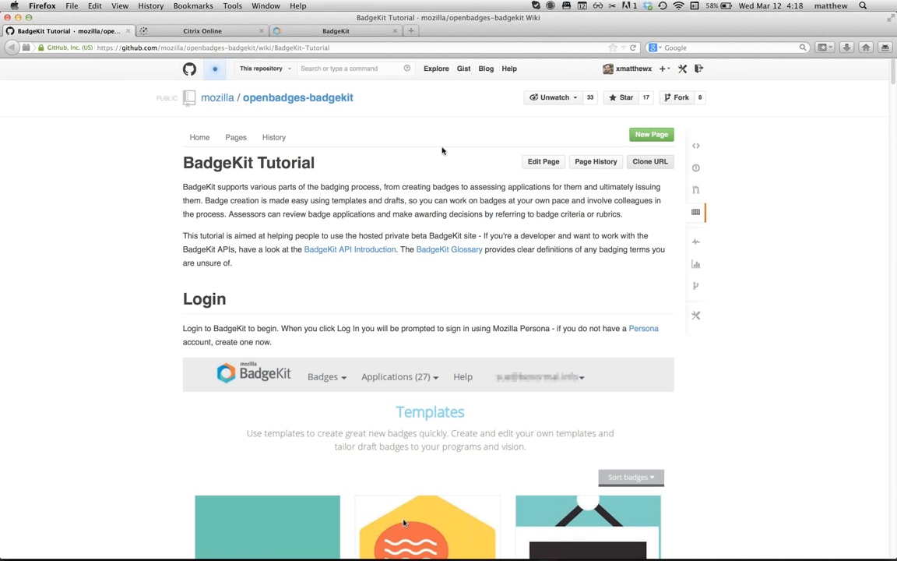
Step: Load badgekit.org and log out from the account menu to reach the Private Beta sign-up page
{"action": "left_click", "coordinate": [352, 33]}
{"action": "left_click", "coordinate": [338, 47]}
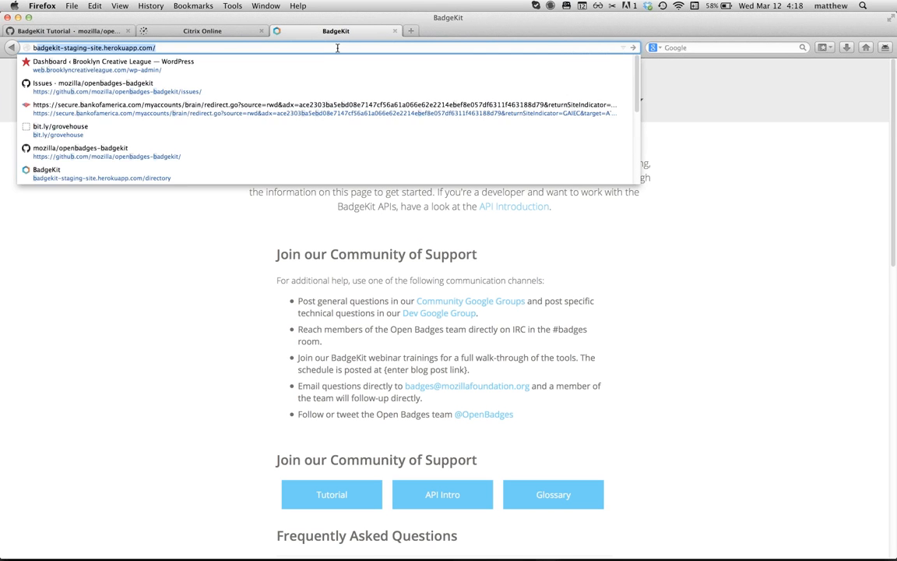
{"action": "type", "text": "badgekit.org/"}
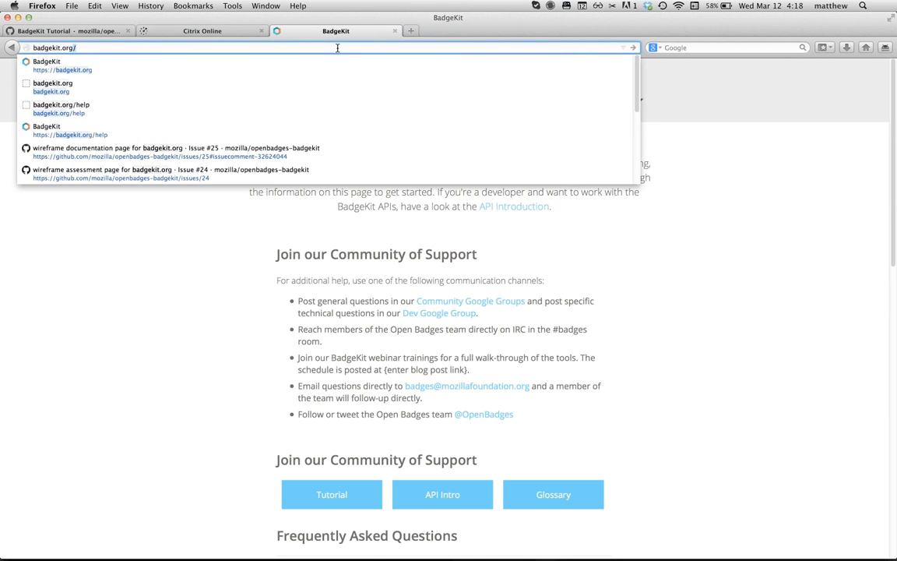
{"action": "key", "text": "Return"}
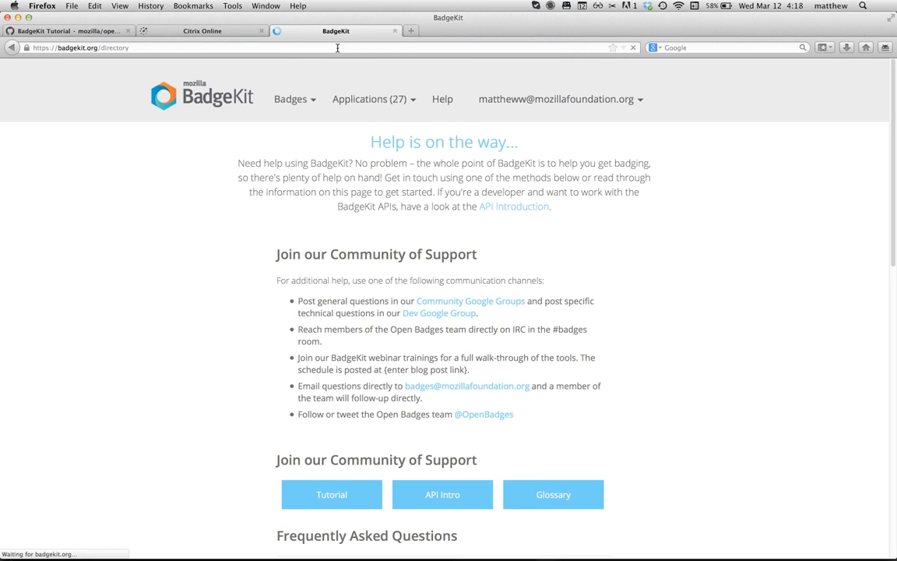
{"action": "left_click", "coordinate": [581, 103]}
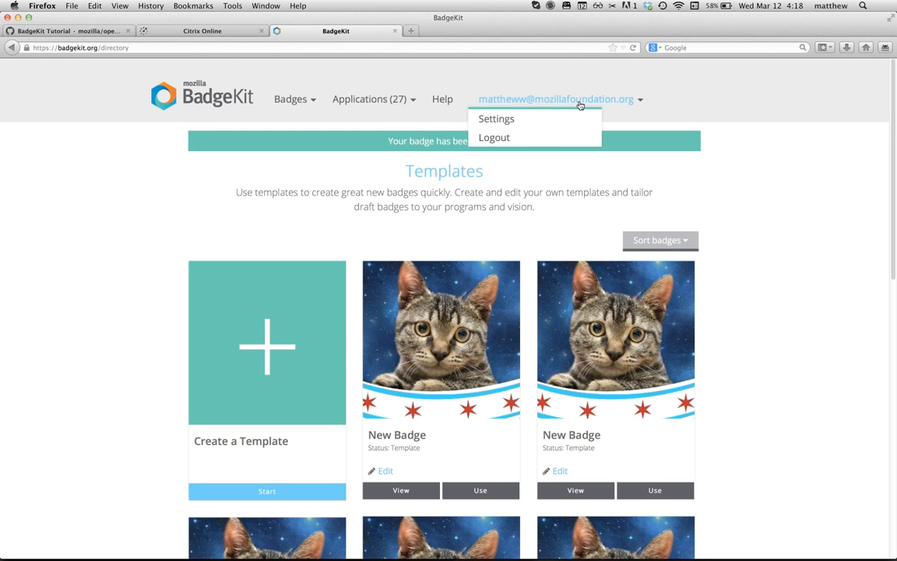
{"action": "left_click", "coordinate": [505, 138]}
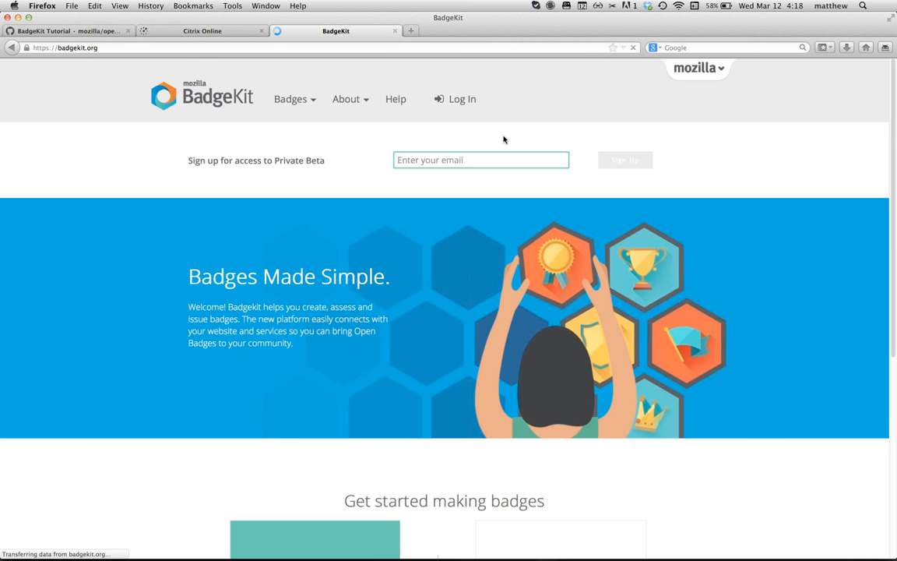
Step: Expand the Private Beta sign-up to show its organization, contact and privacy consent fields
{"action": "left_click", "coordinate": [415, 160]}
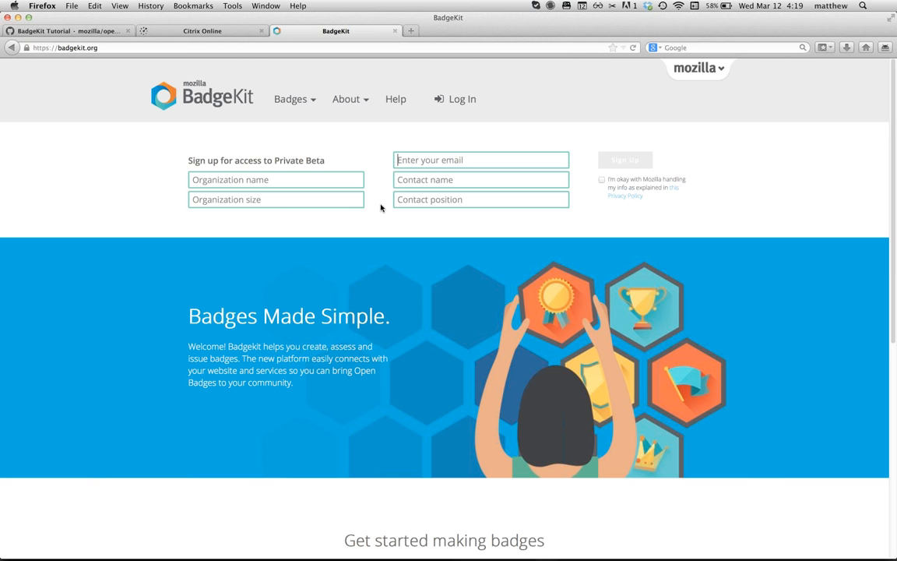
{"action": "scroll", "coordinate": [381, 208], "scroll_direction": "down", "scroll_amount": 3}
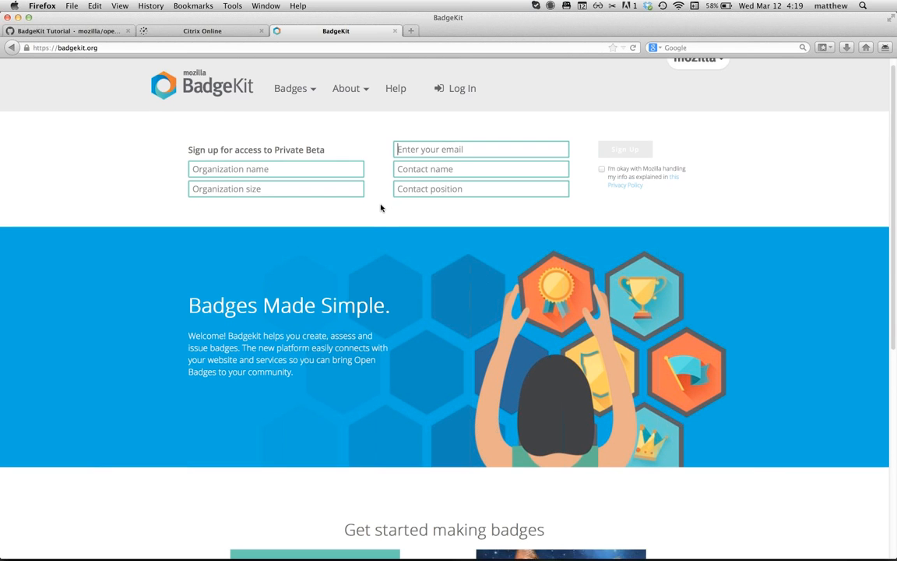
{"action": "scroll", "coordinate": [381, 207], "scroll_direction": "up", "scroll_amount": 3}
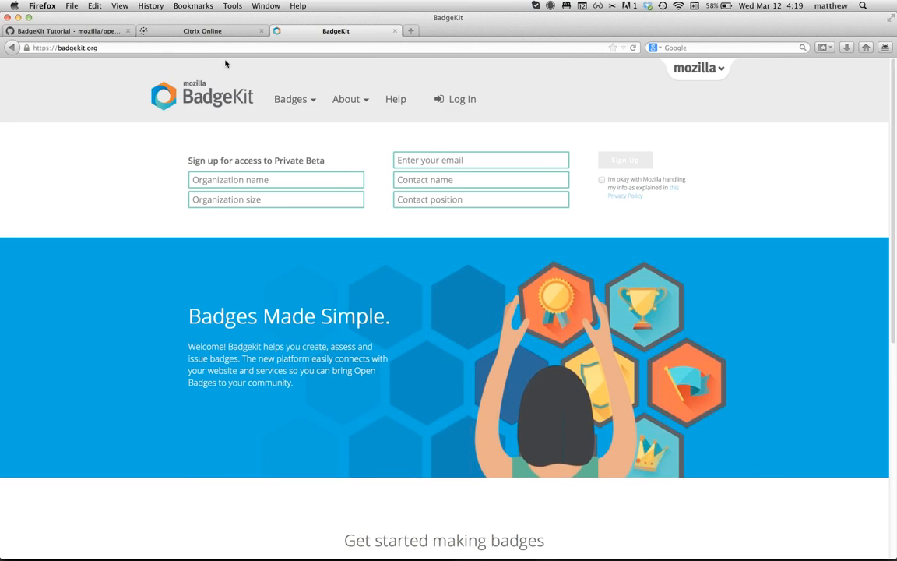
Step: Return to the Drafts page listing Civics Participation Copy and the Basic Digital Mentor draft
{"action": "right_click", "coordinate": [12, 49]}
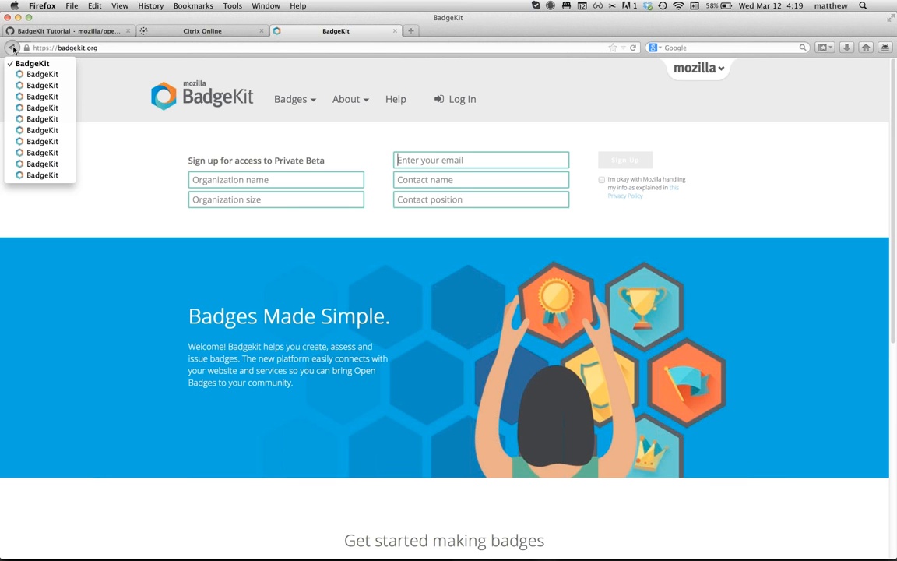
{"action": "left_click", "coordinate": [36, 97]}
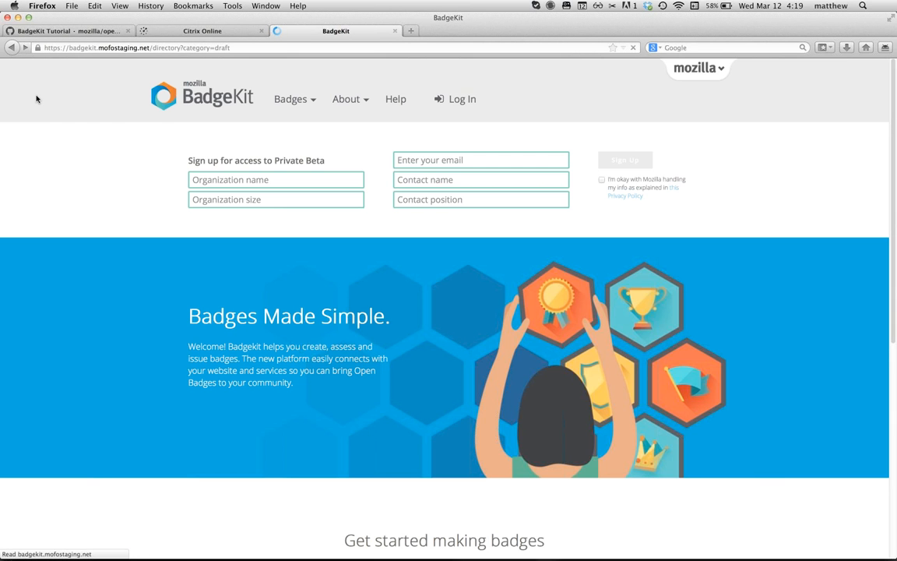
{"action": "scroll", "coordinate": [433, 247], "scroll_direction": "down", "scroll_amount": 2}
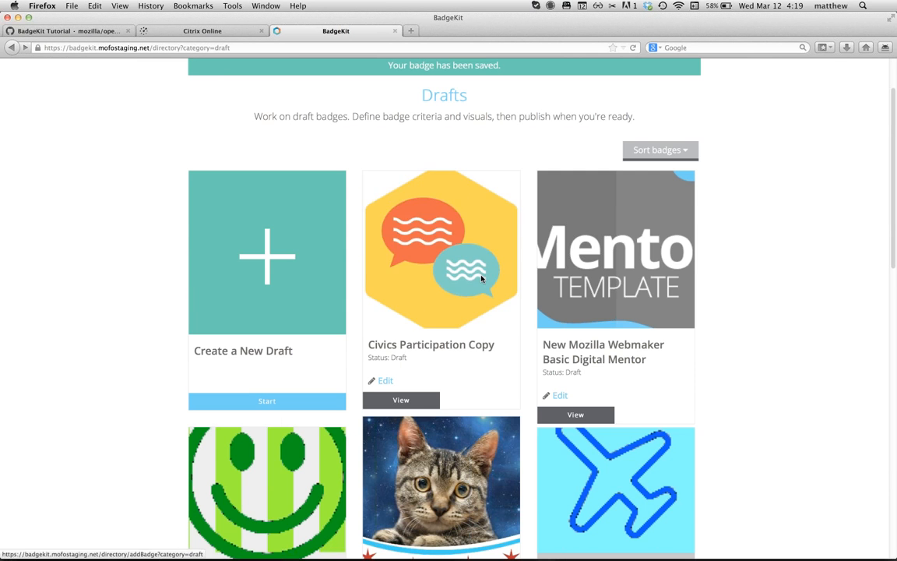
Step: Open the New Mozilla Webmaker Basic Digital Mentor draft and review its Description tab fields
{"action": "left_click", "coordinate": [559, 396]}
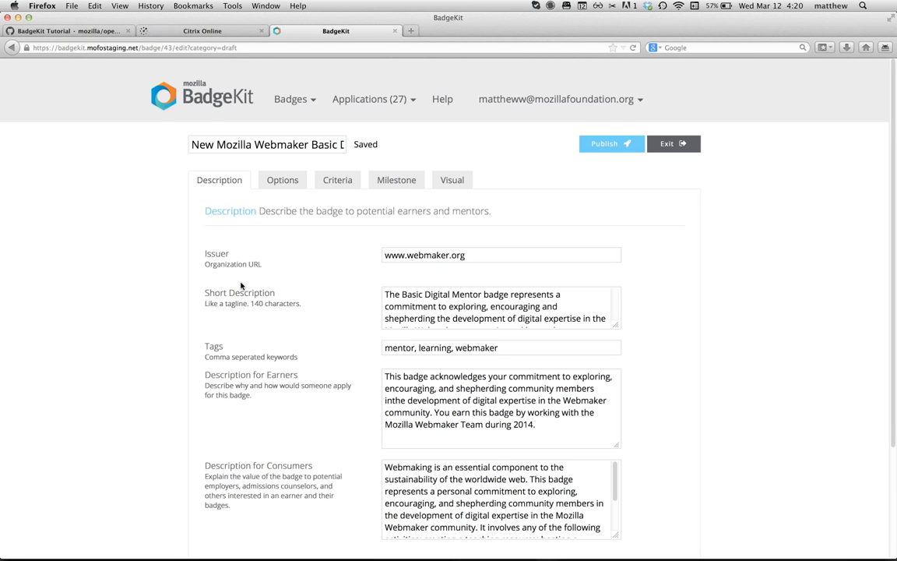
{"action": "scroll", "coordinate": [345, 255], "scroll_direction": "down", "scroll_amount": 2}
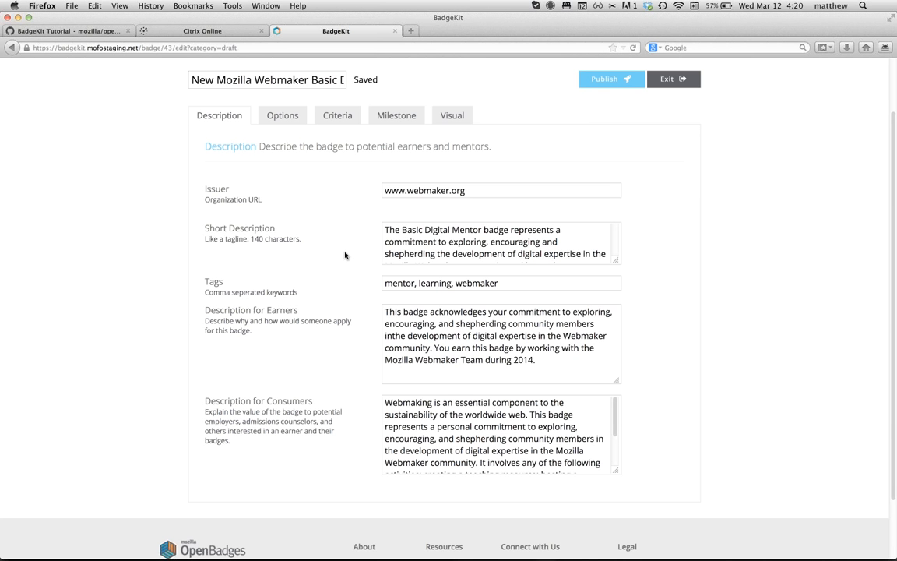
{"action": "scroll", "coordinate": [345, 254], "scroll_direction": "down", "scroll_amount": 1}
{"action": "scroll", "coordinate": [345, 255], "scroll_direction": "down", "scroll_amount": 1}
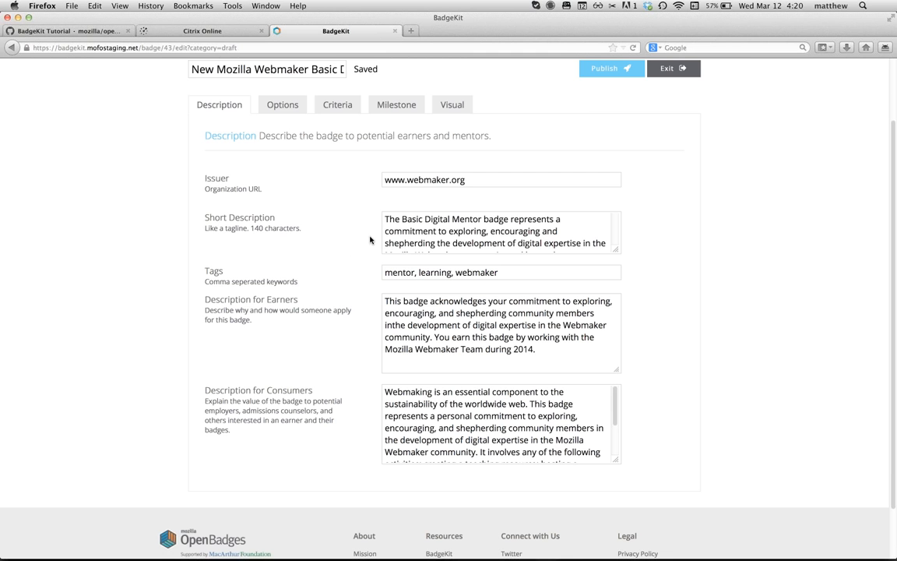
Step: Revise the Short Description after 'commitment', then start editing the Description for Earners
{"action": "left_click_drag", "start_coordinate": [413, 219], "coordinate": [424, 249]}
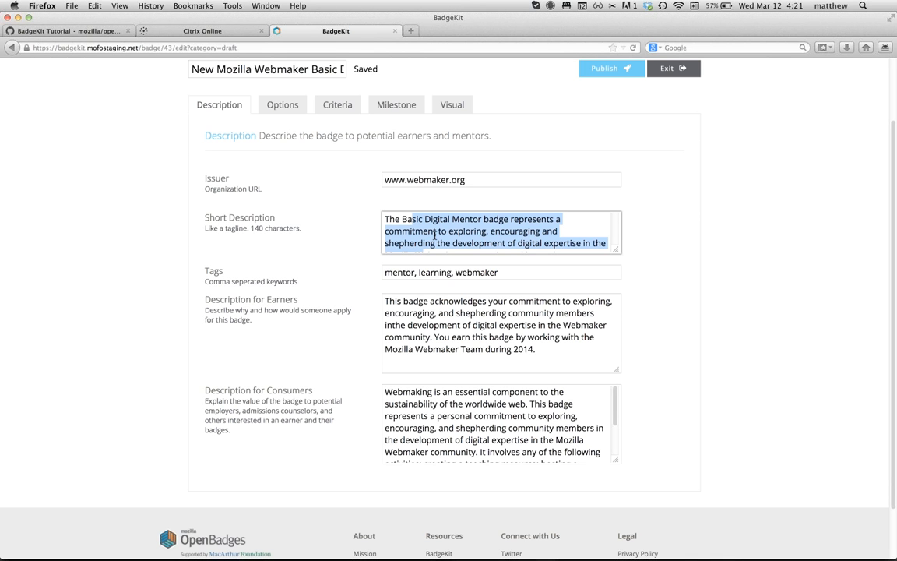
{"action": "left_click", "coordinate": [437, 232]}
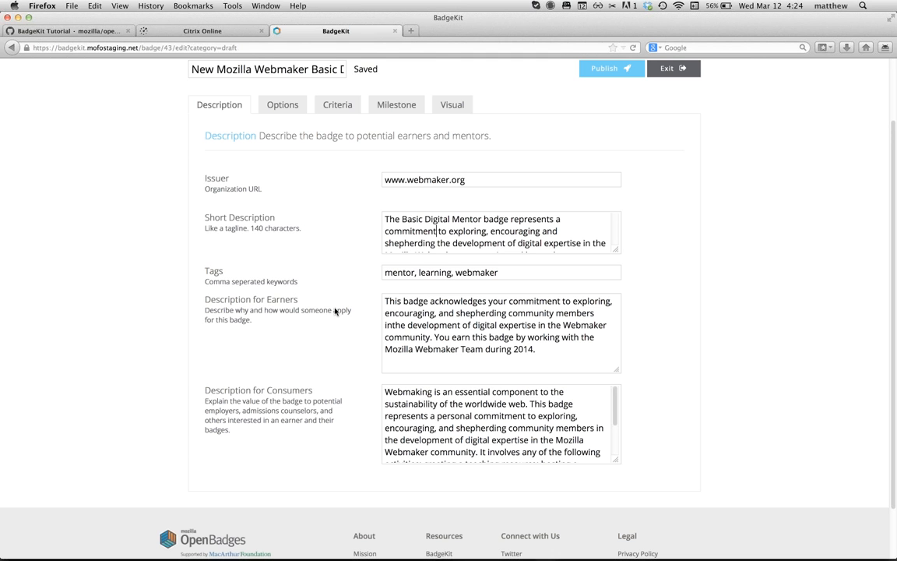
{"action": "left_click", "coordinate": [383, 314]}
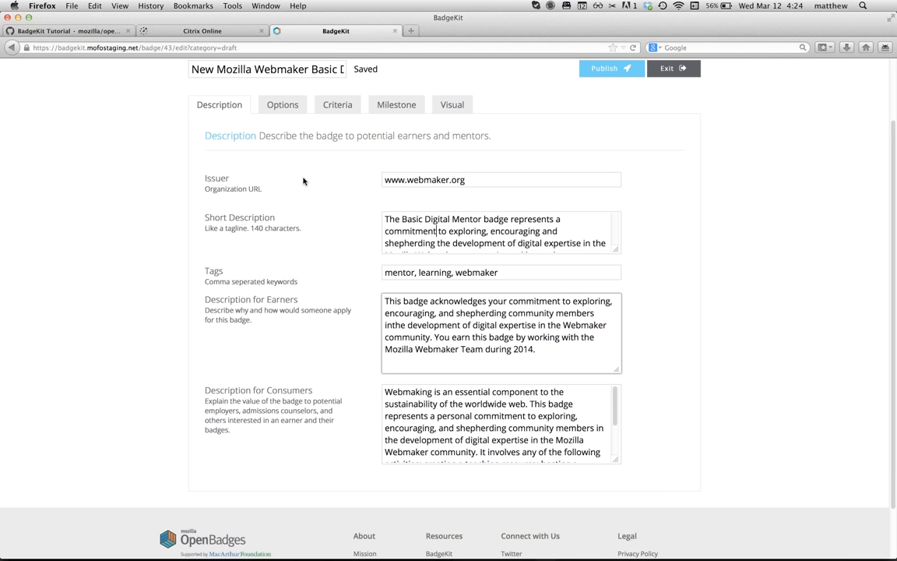
{"action": "left_click", "coordinate": [250, 194]}
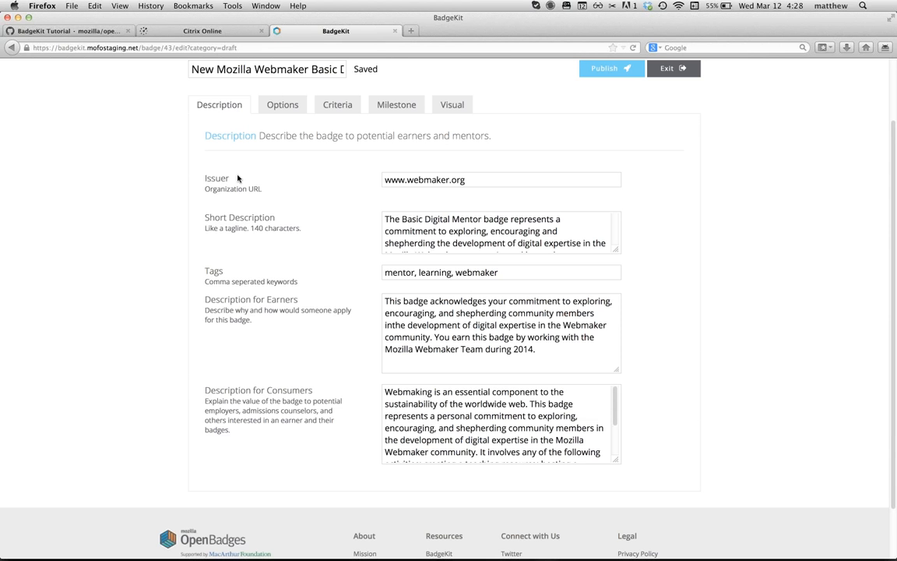
{"action": "scroll", "coordinate": [238, 179], "scroll_direction": "up", "scroll_amount": 3}
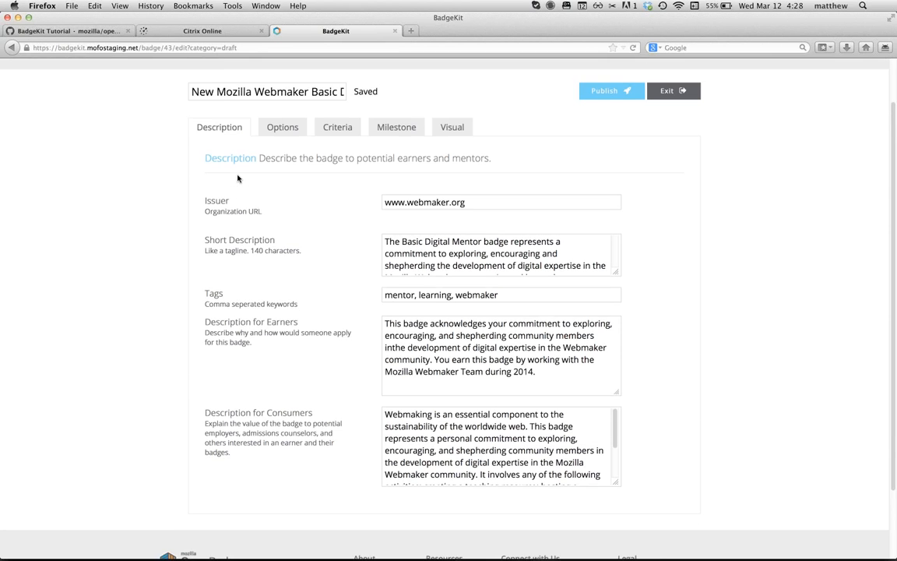
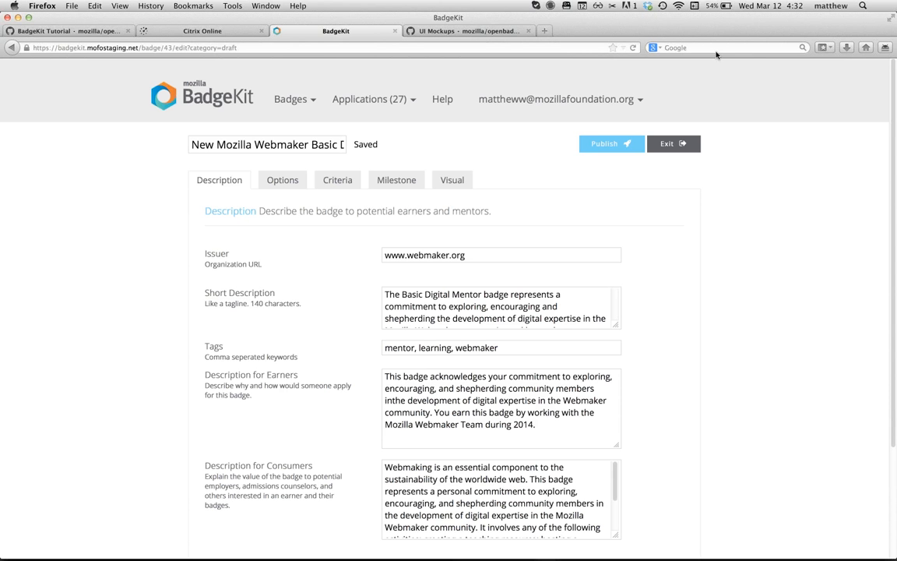
{"action": "mouse_move", "coordinate": [362, 105]}
{"action": "left_click", "coordinate": [519, 99]}
{"action": "key", "text": "XF86AudioLowerVolume"}
{"action": "left_click", "coordinate": [144, 49]}
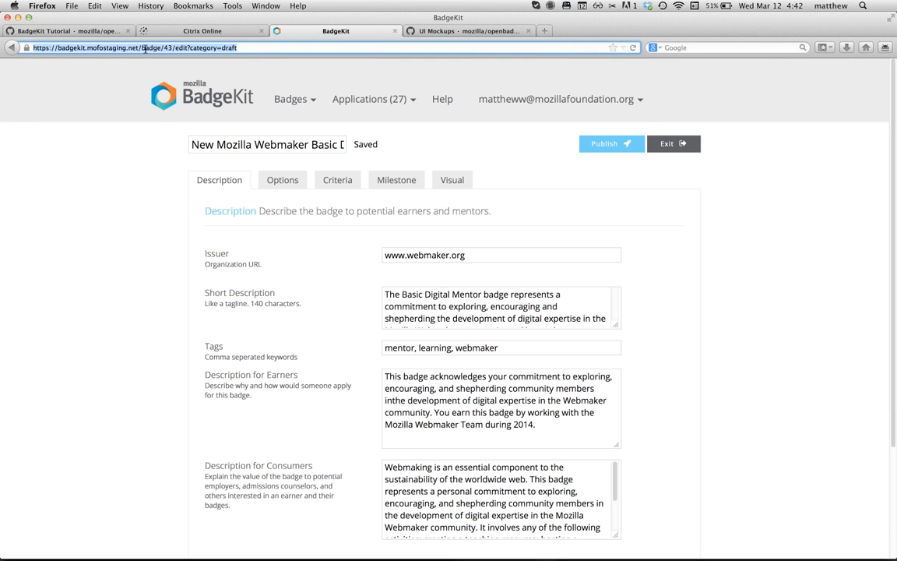
{"action": "type", "text": "badgekit"}
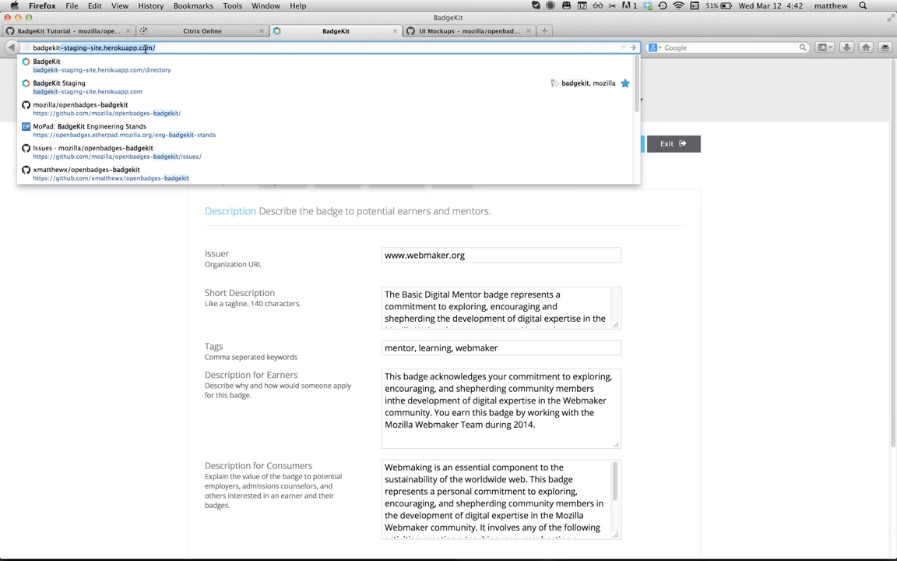
{"action": "type", "text": ".org/"}
{"action": "key", "text": "Return"}
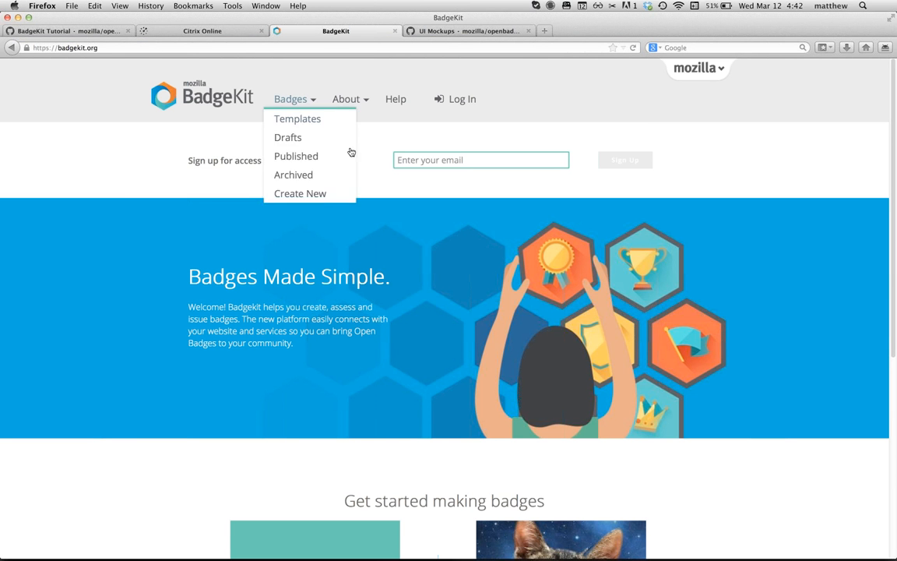
{"action": "left_click", "coordinate": [419, 160]}
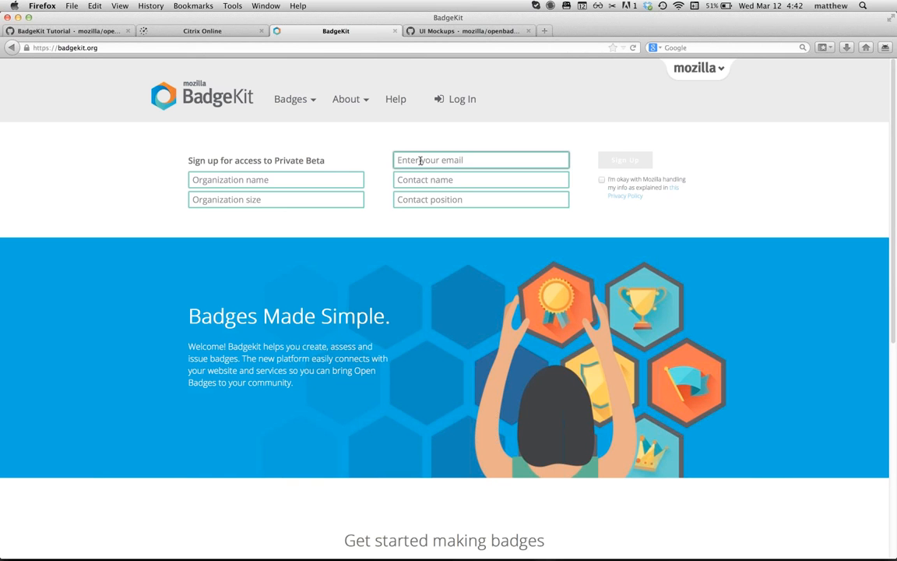
{"action": "left_click", "coordinate": [371, 141]}
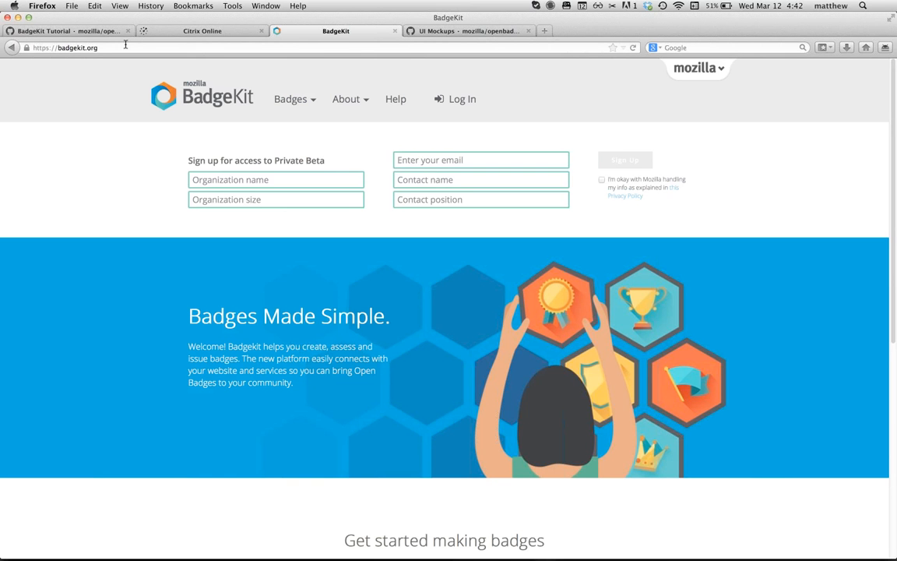
{"action": "left_click", "coordinate": [71, 48]}
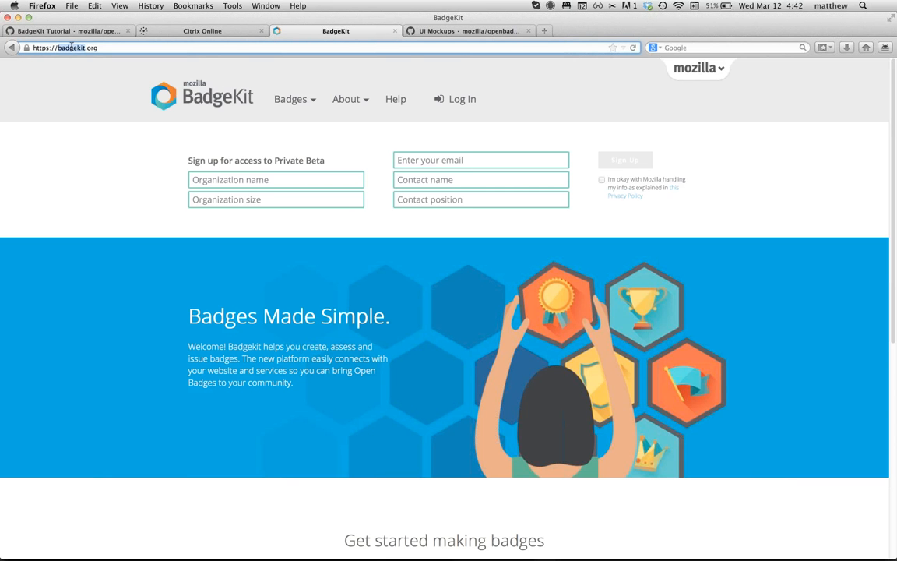
{"action": "double_click", "coordinate": [71, 48]}
{"action": "left_click", "coordinate": [437, 161]}
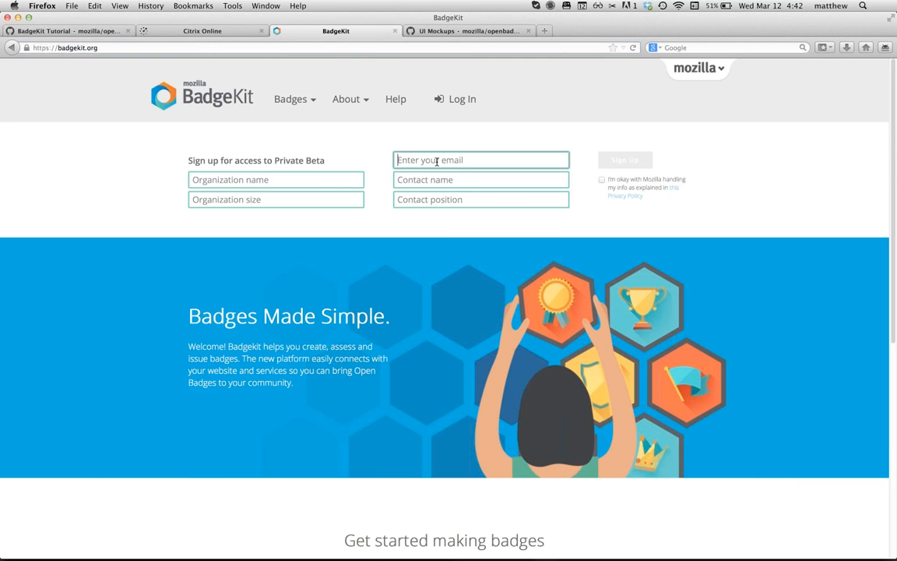